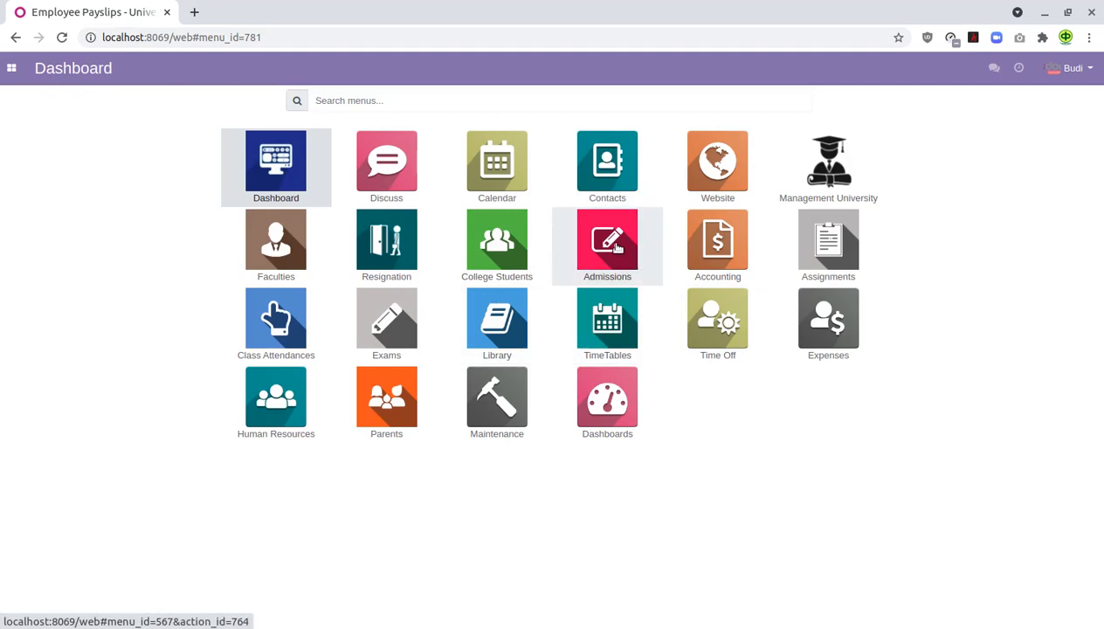
- Open the Management University app and display its Configuration menu options
left_click(817, 181)
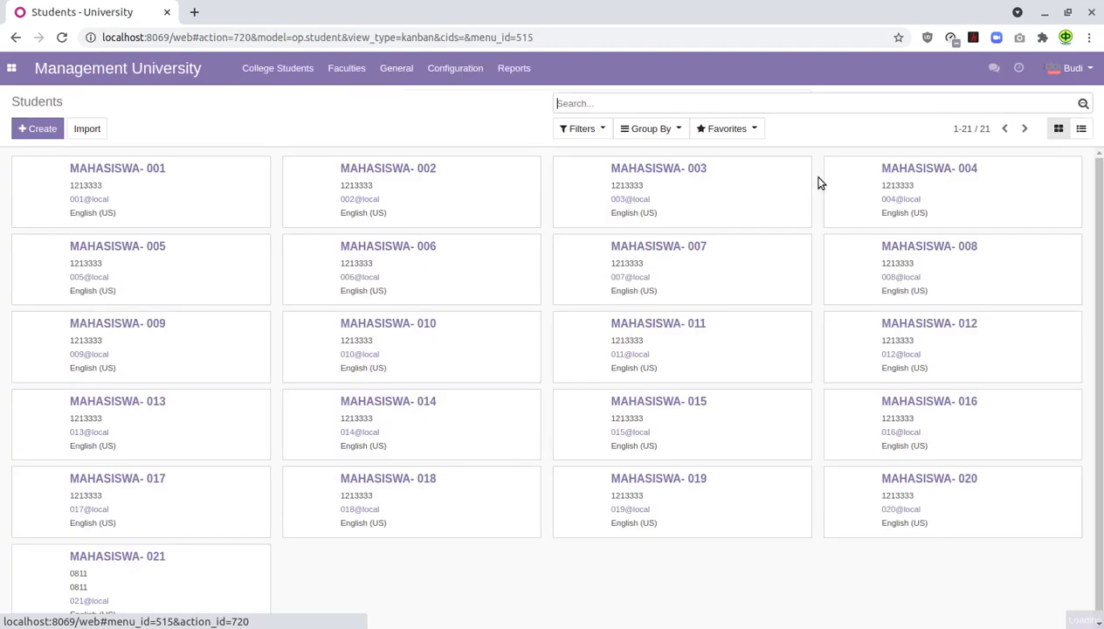
left_click(467, 70)
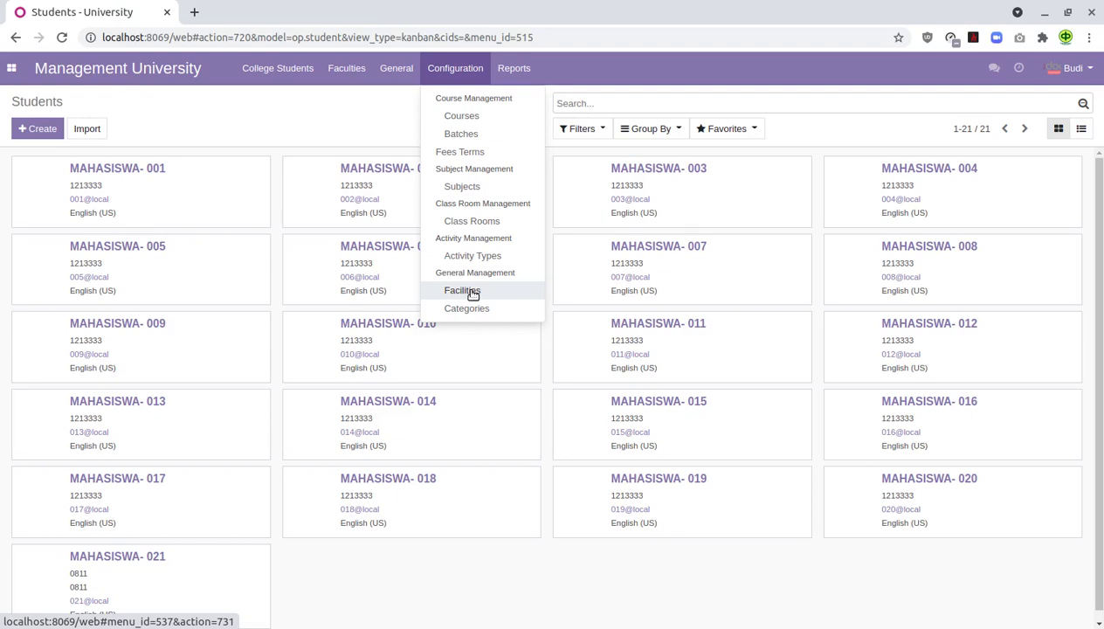
- Check the General menu, then open the Faculties app from the home grid
left_click(399, 67)
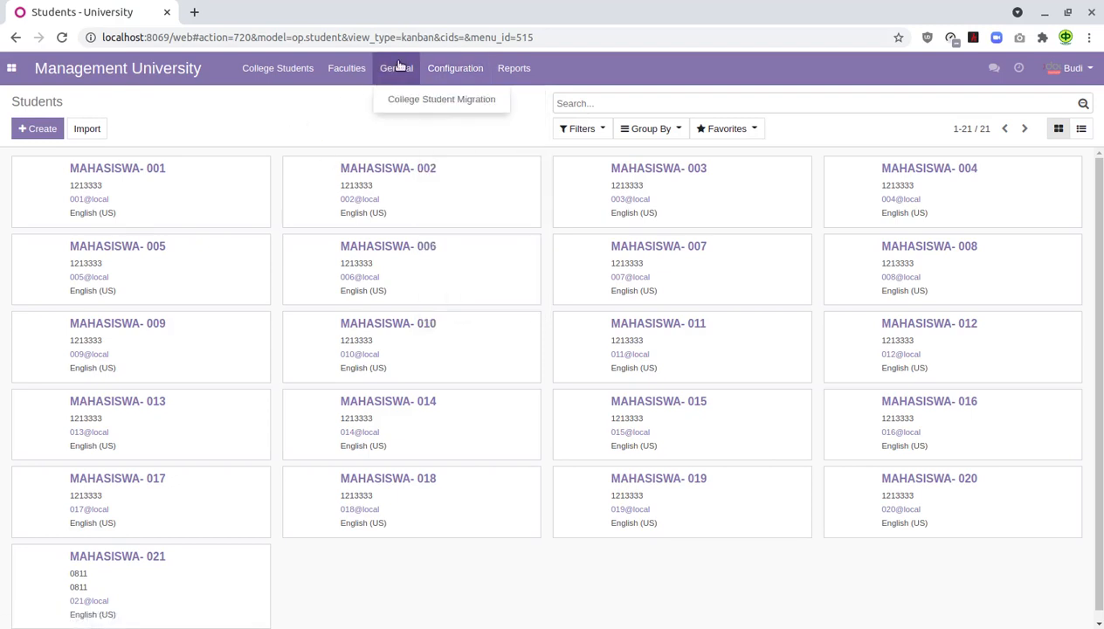
left_click(13, 68)
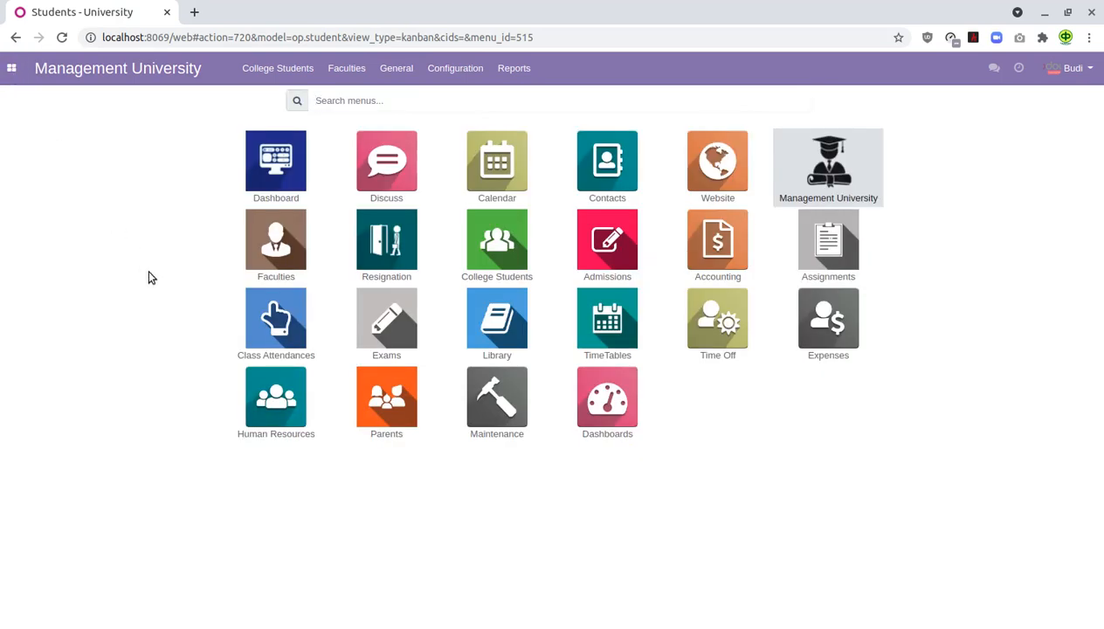
left_click(273, 254)
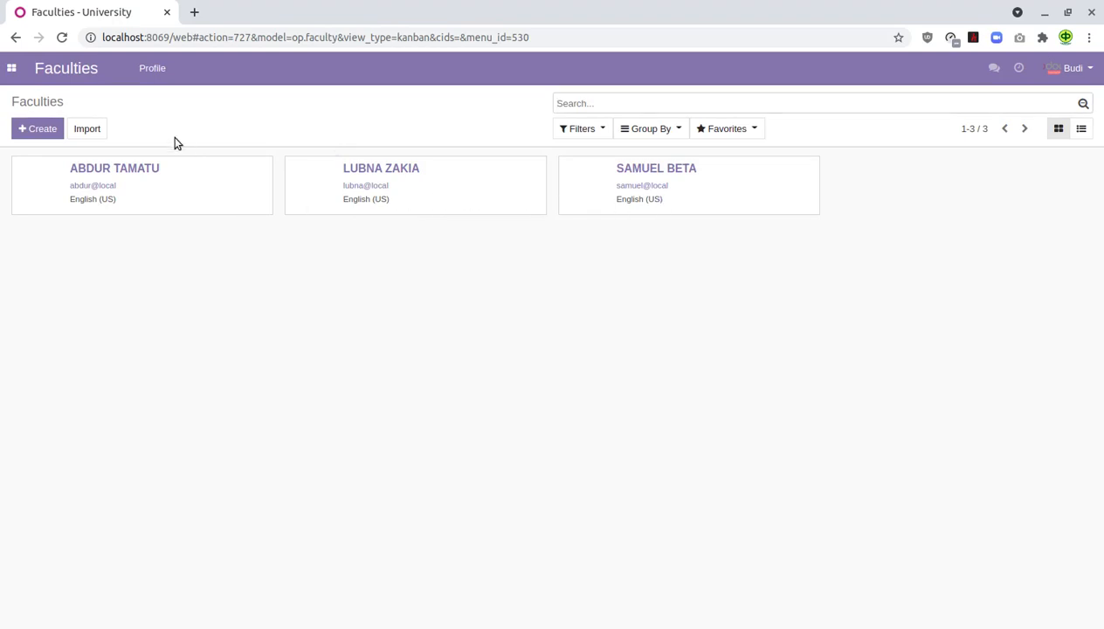
- Look through the College Students app, then open the Library app
left_click(14, 70)
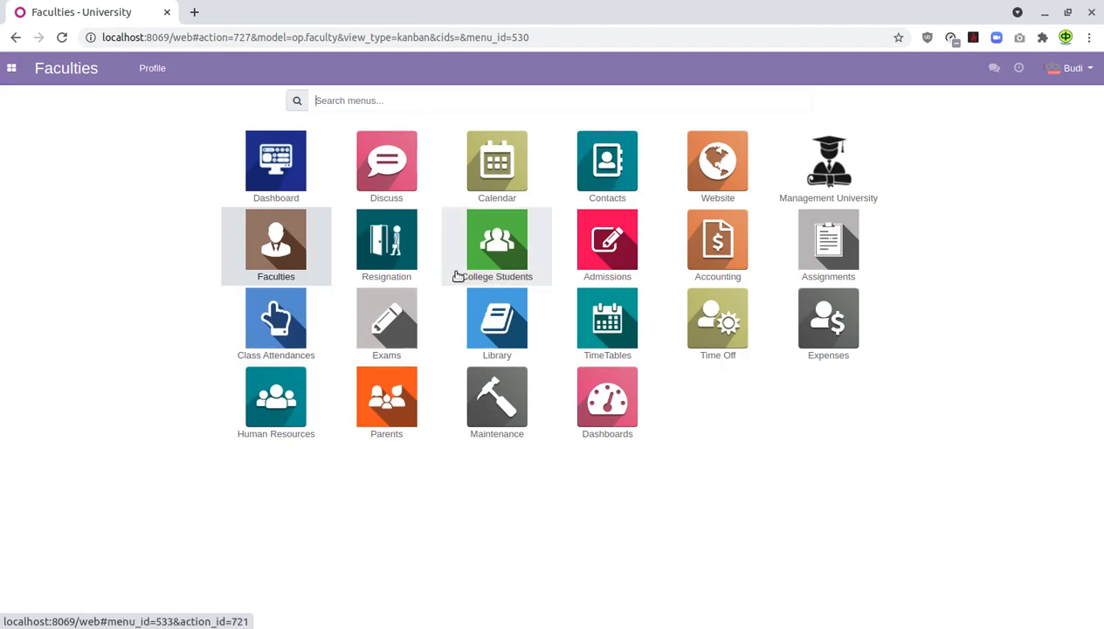
left_click(501, 260)
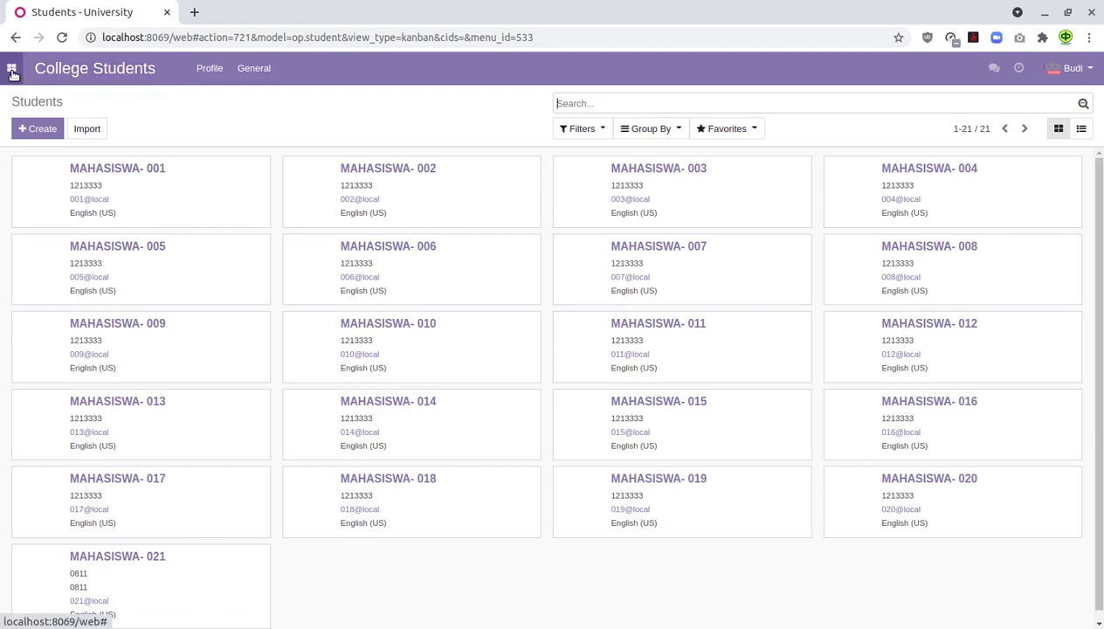
left_click(13, 74)
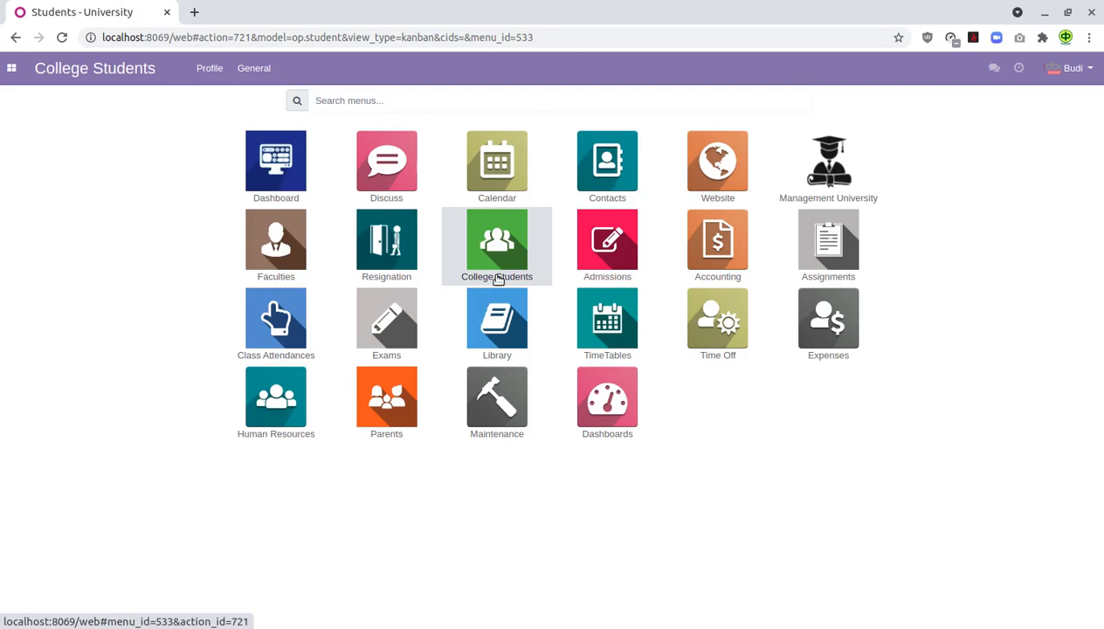
left_click(504, 337)
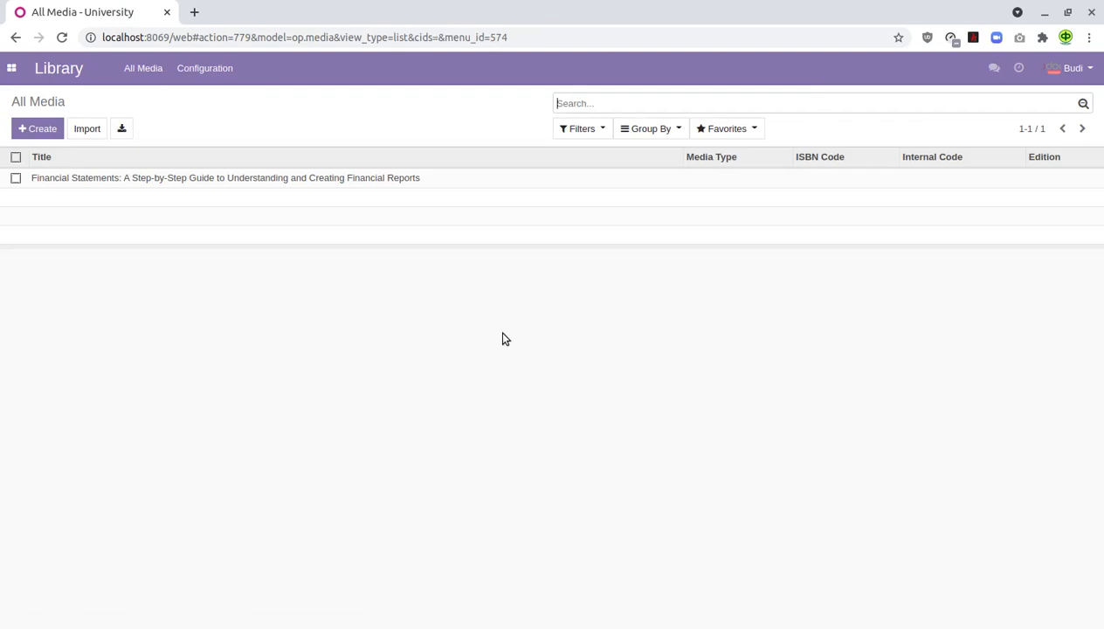
- View the Financial Statements book record, then go back to the home apps grid
left_click(424, 180)
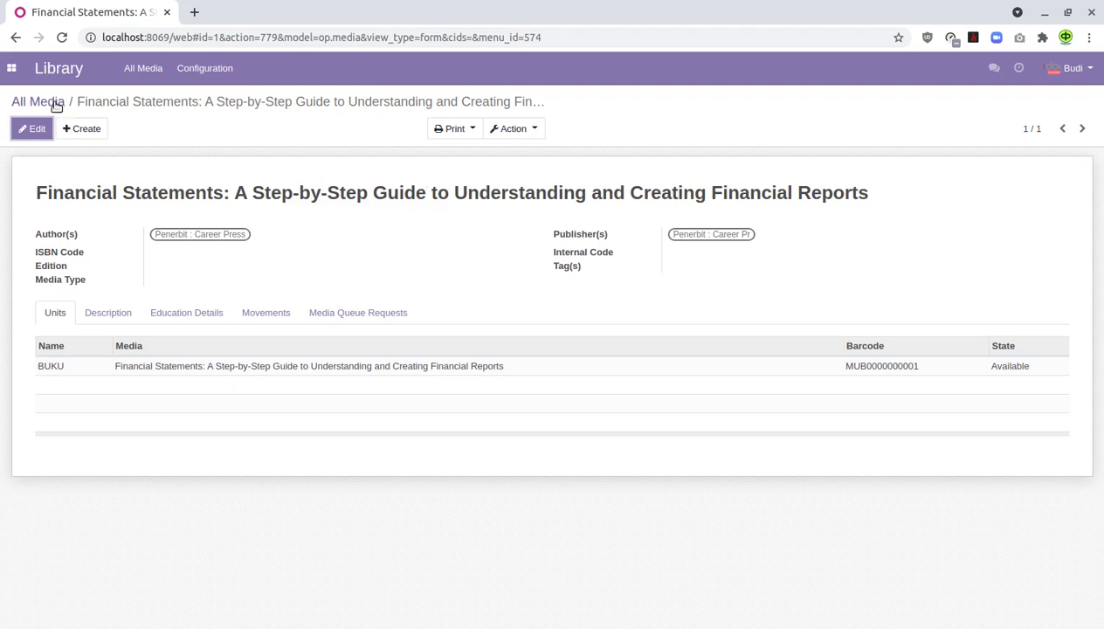
left_click(13, 70)
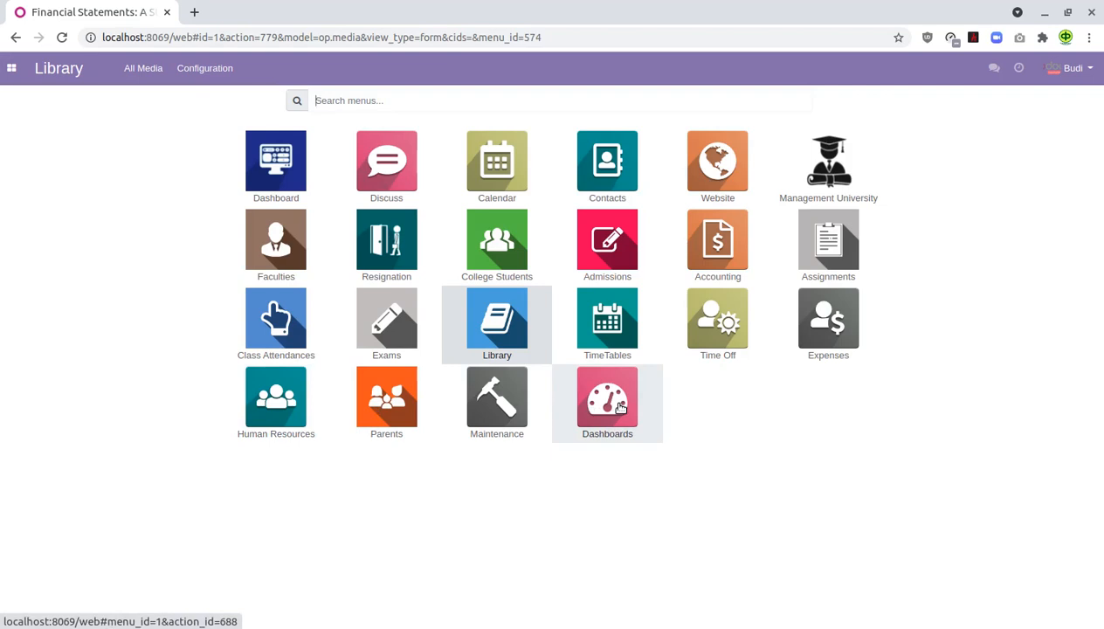
- Create a new admission application (AD008) from Admissions > Applications
left_click(609, 252)
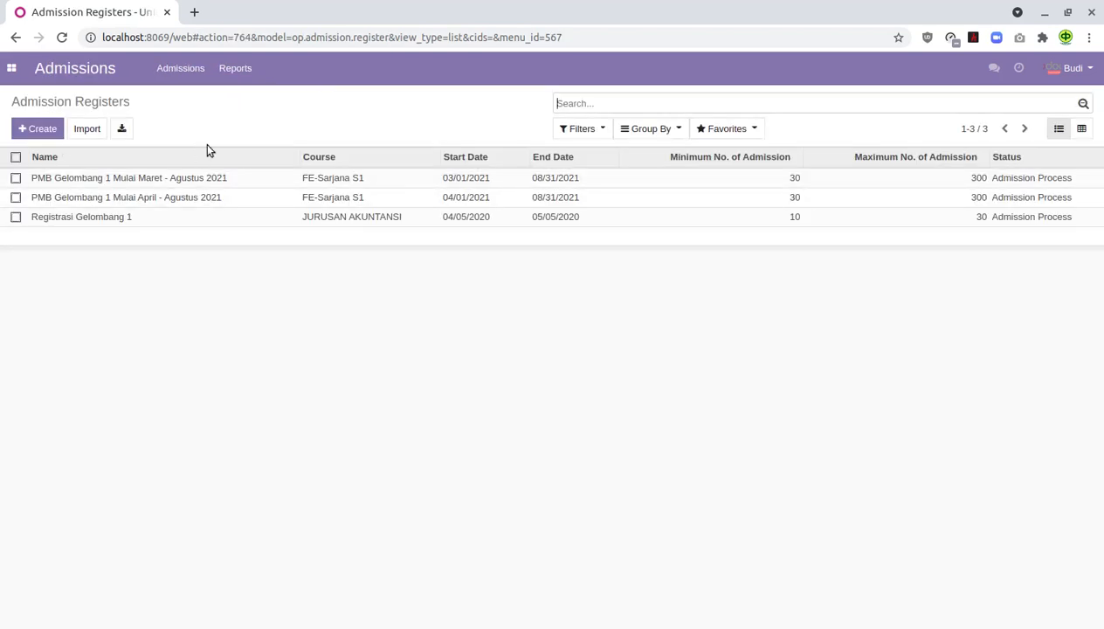
left_click(178, 70)
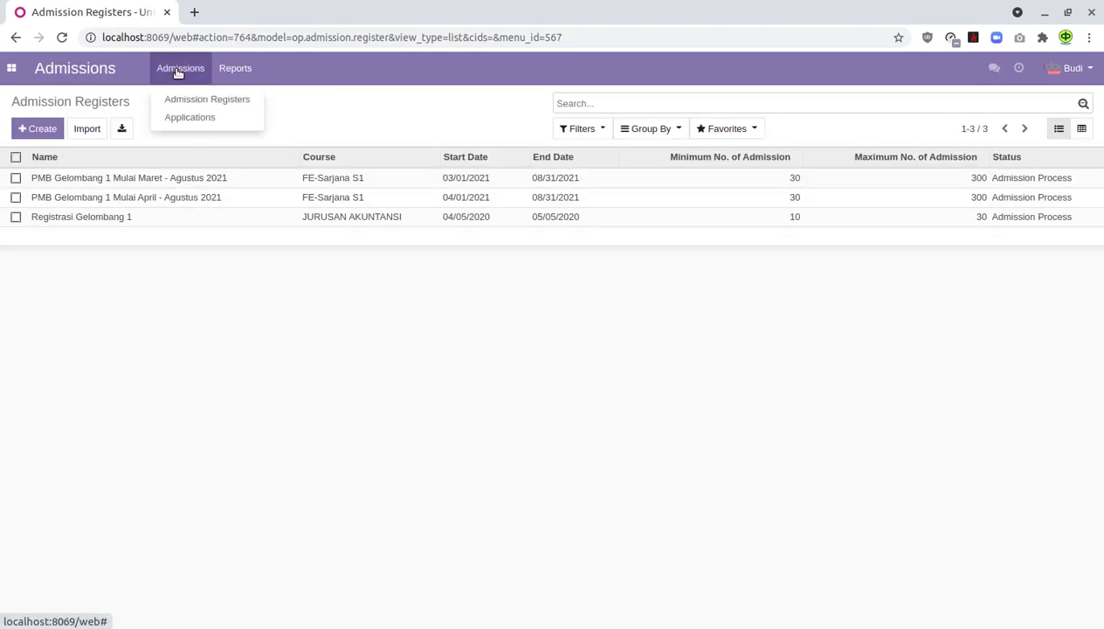
left_click(198, 117)
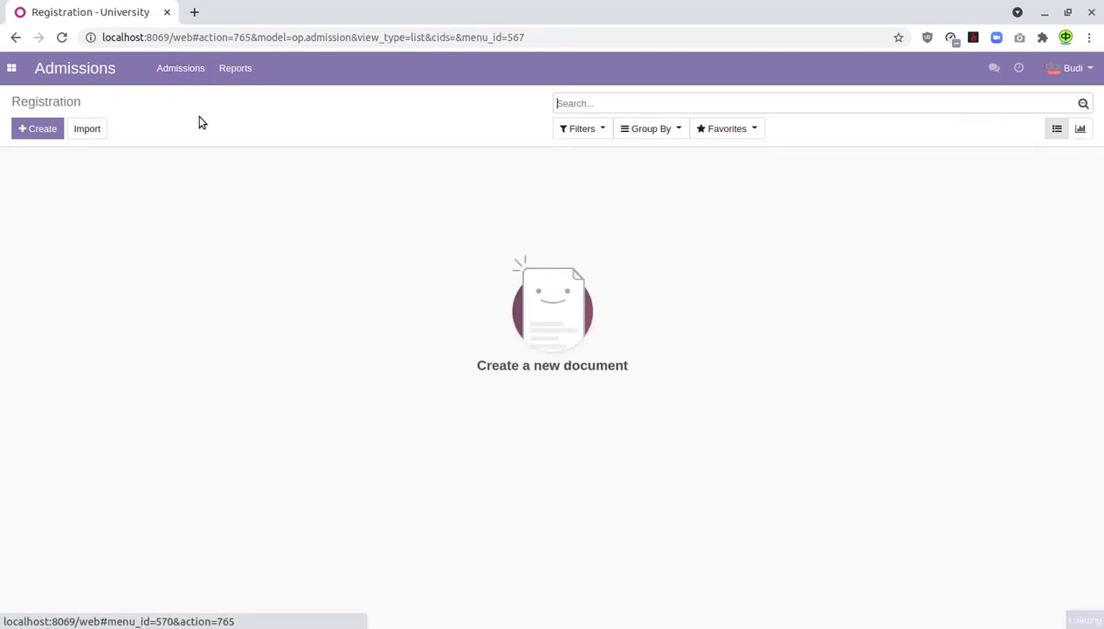
left_click(37, 131)
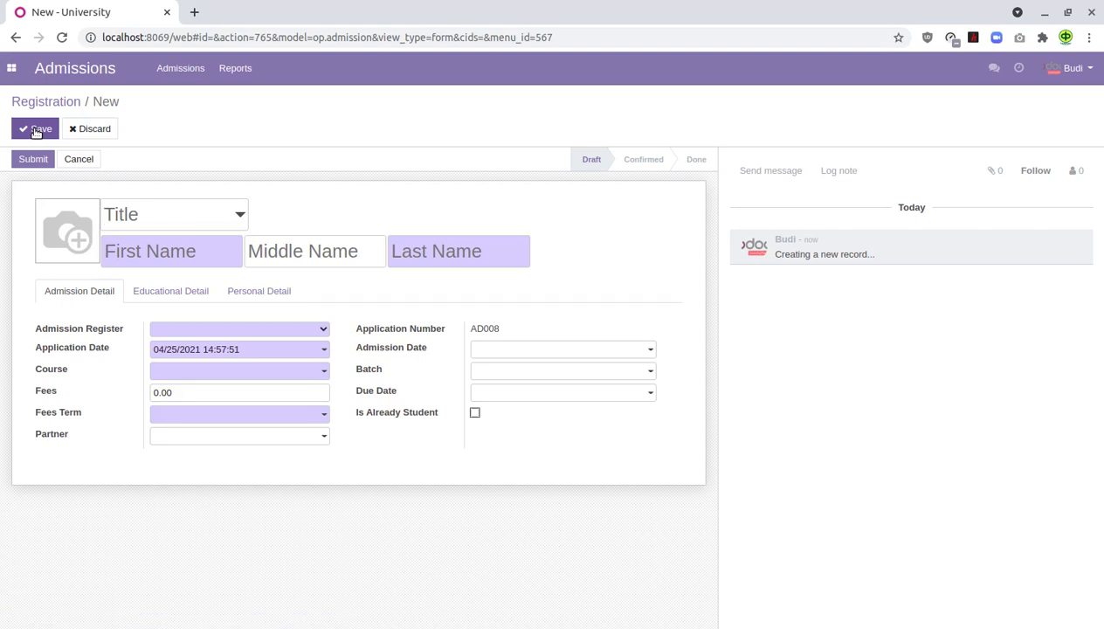
- Fill in the applicant's first name and last name on the new admission form
left_click(180, 254)
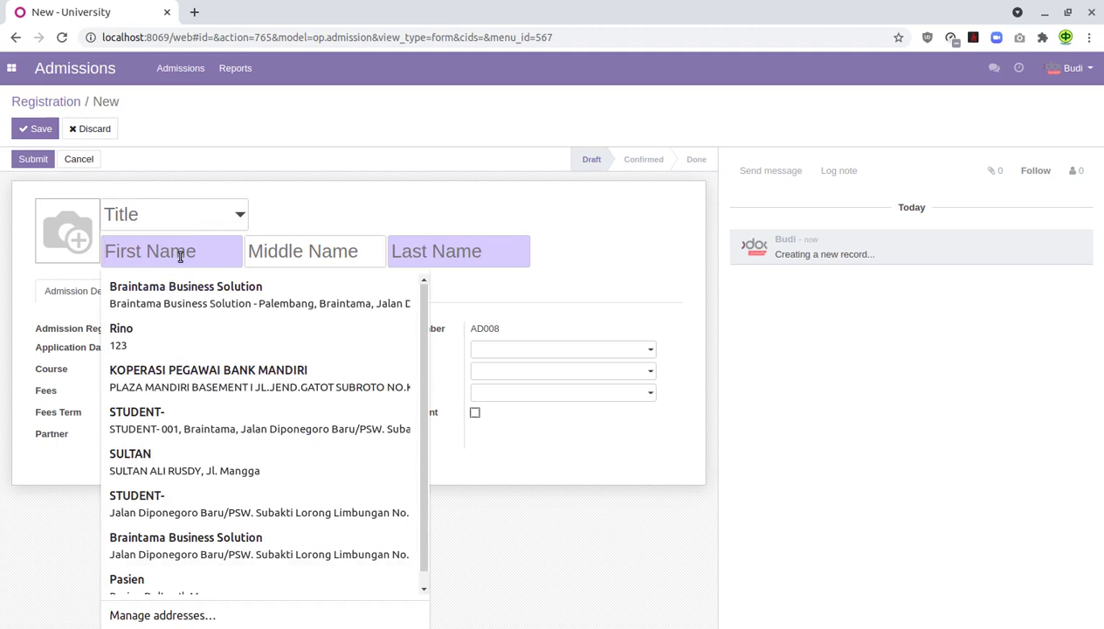
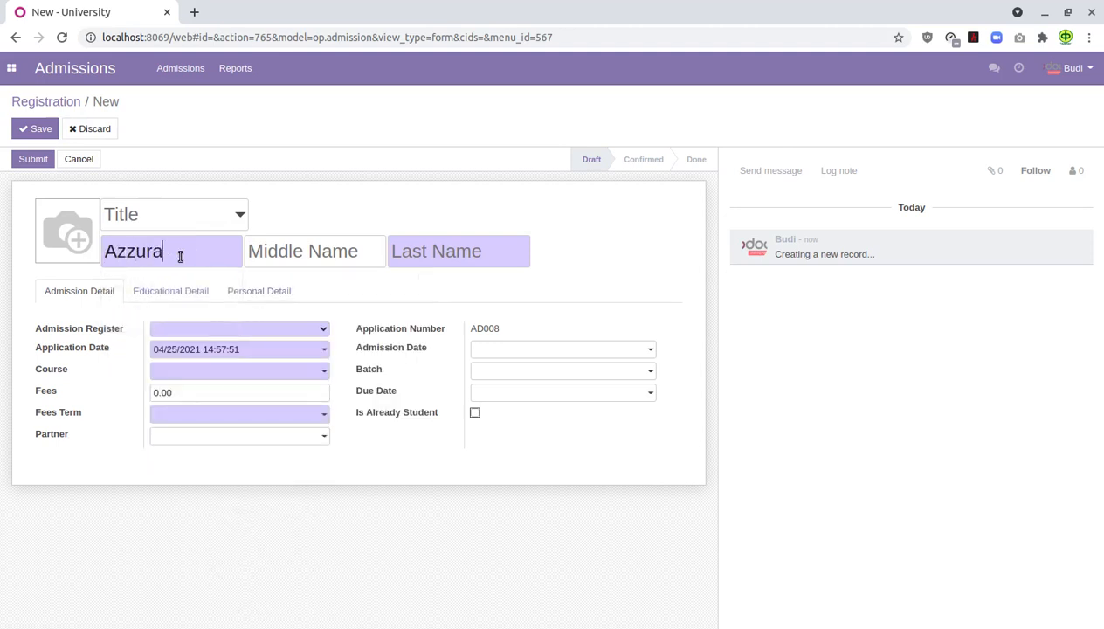
left_click(437, 251)
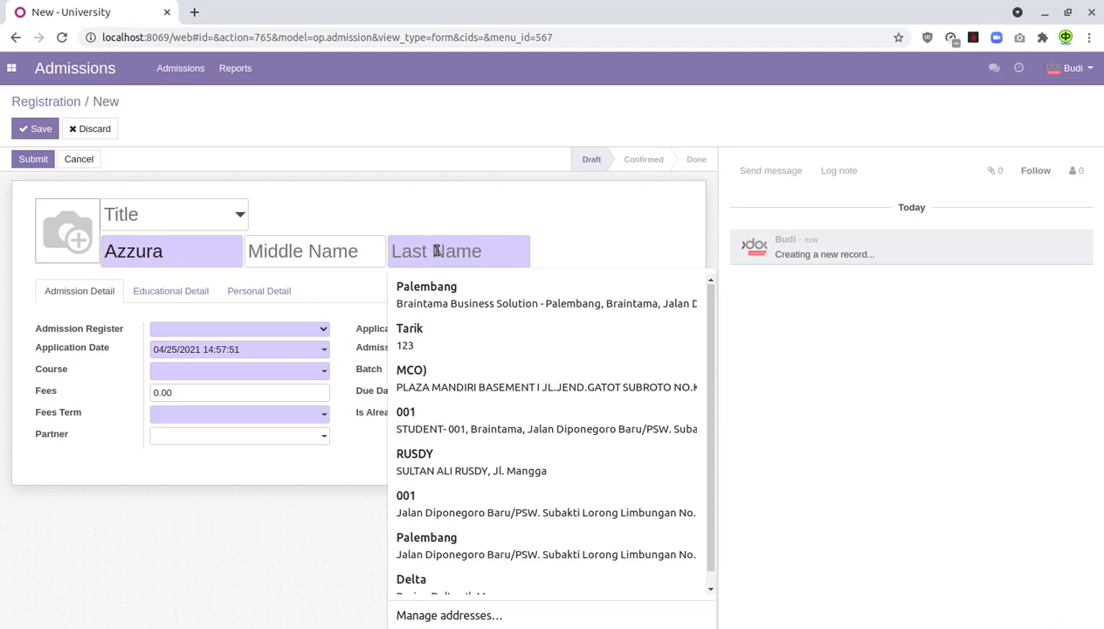
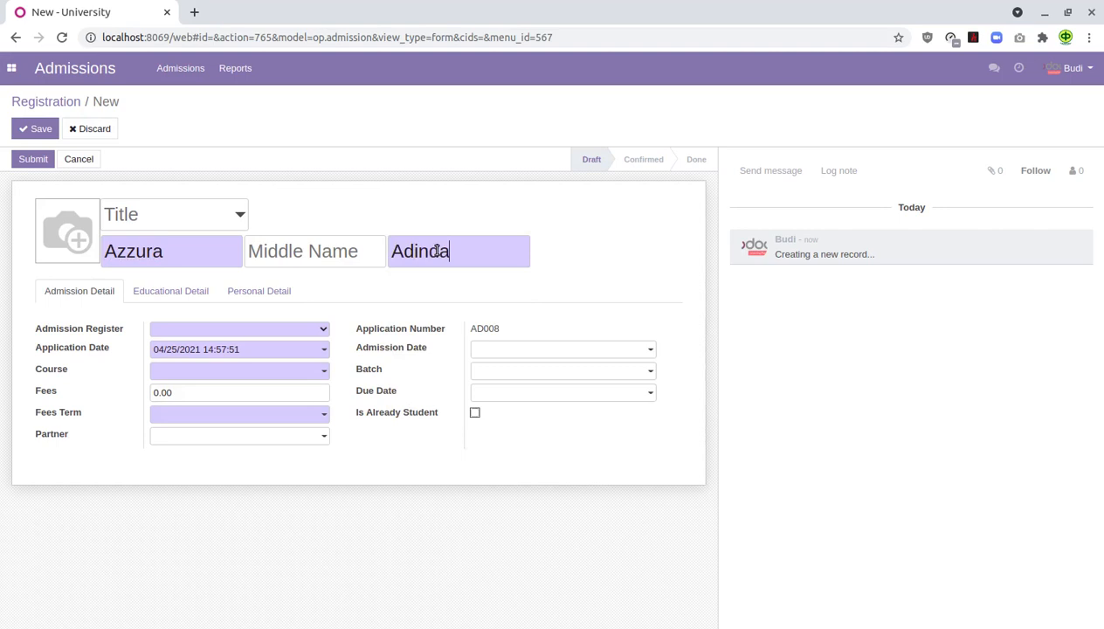
left_click(276, 329)
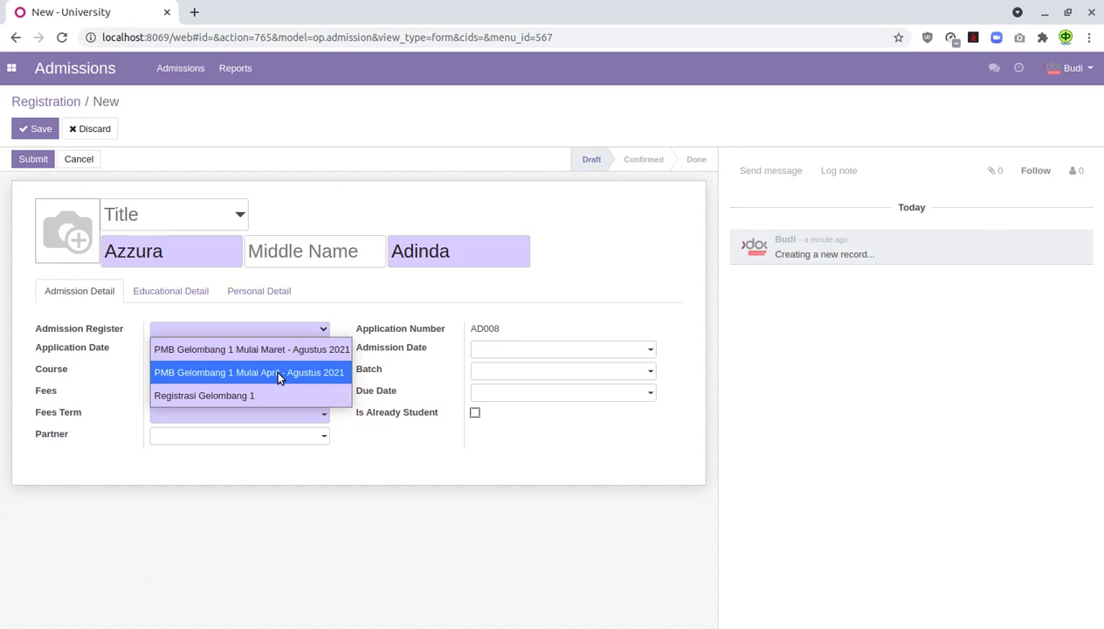
- Choose register 'PMB Gelombang 1 Mulai April - Agustus 2021' and select the Fees amount
left_click(279, 373)
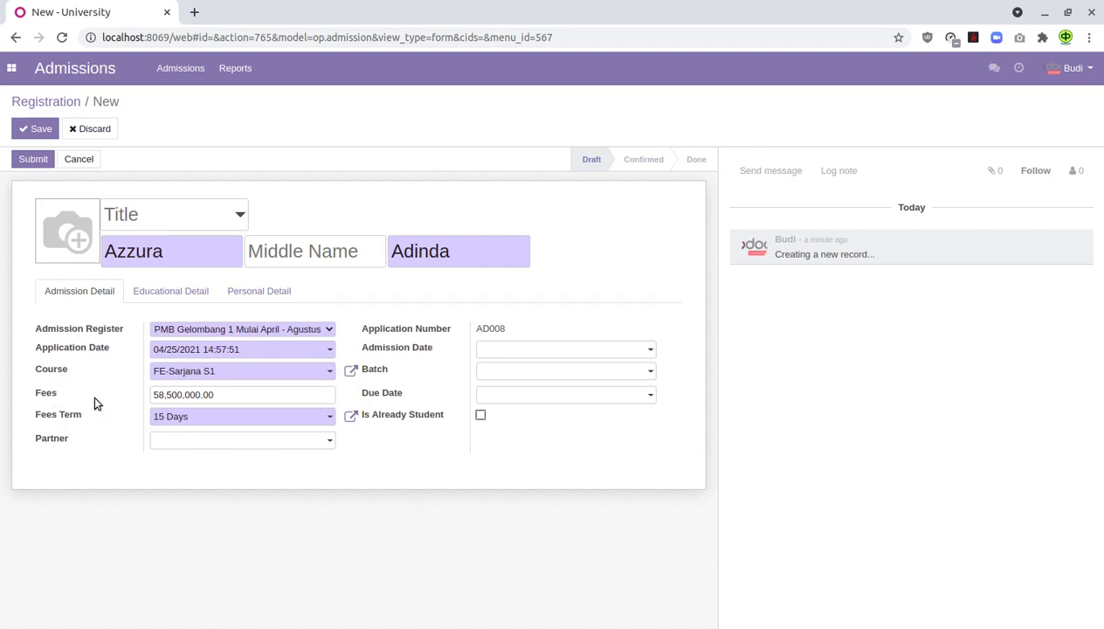
left_click(234, 393)
left_click_drag(234, 393, 129, 400)
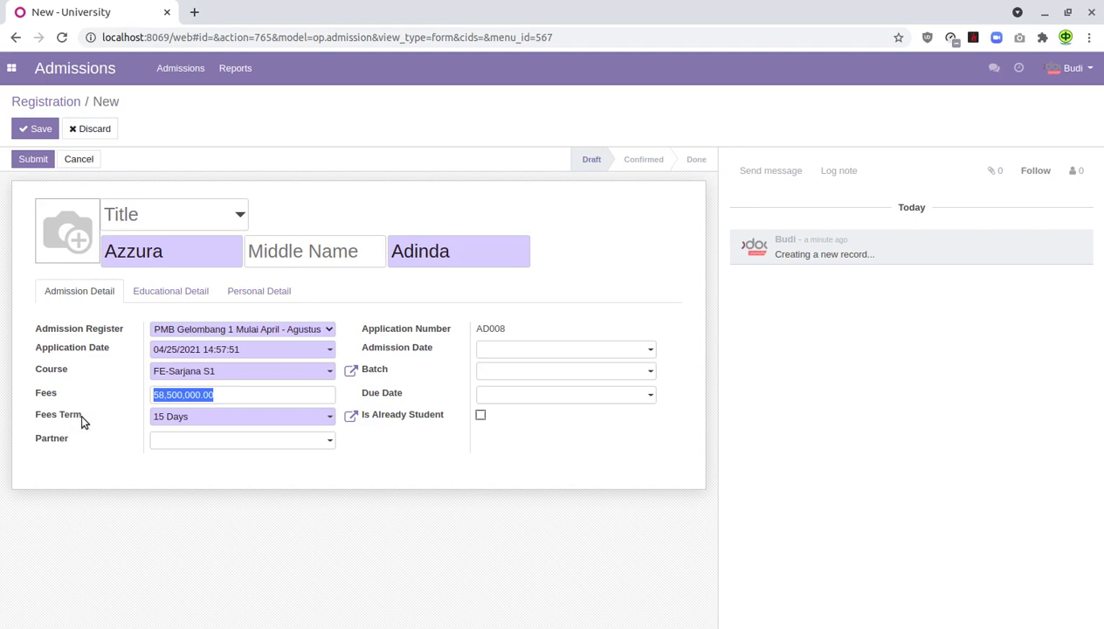
- Keep the 15 Days fees term, set admission date 04/25/2021 and batch FE-003
left_click(235, 418)
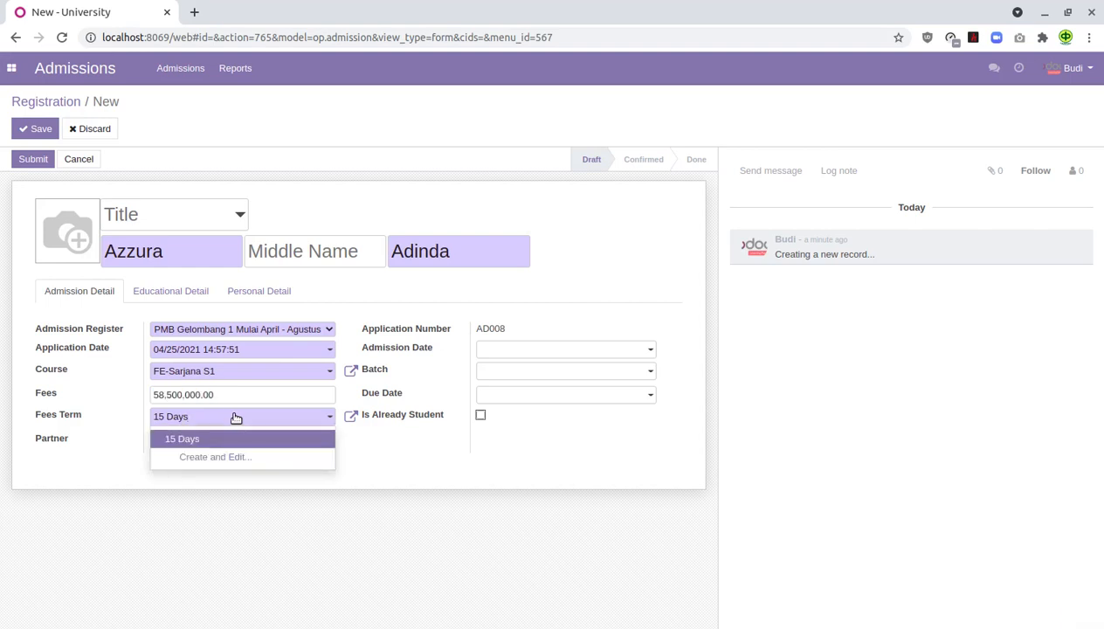
left_click(236, 418)
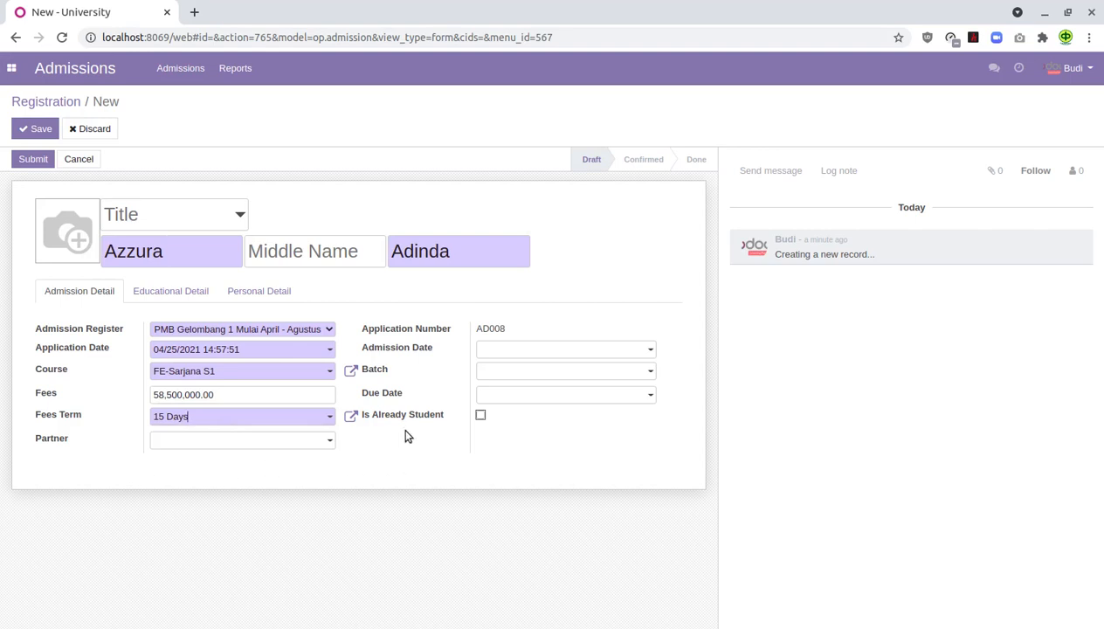
left_click(518, 351)
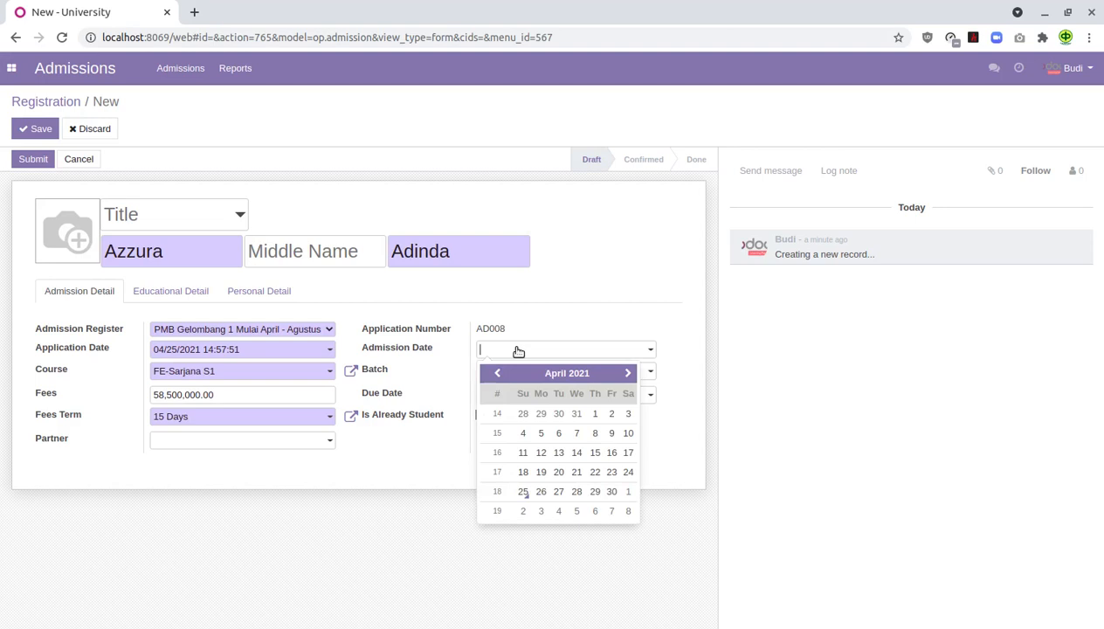
left_click(523, 492)
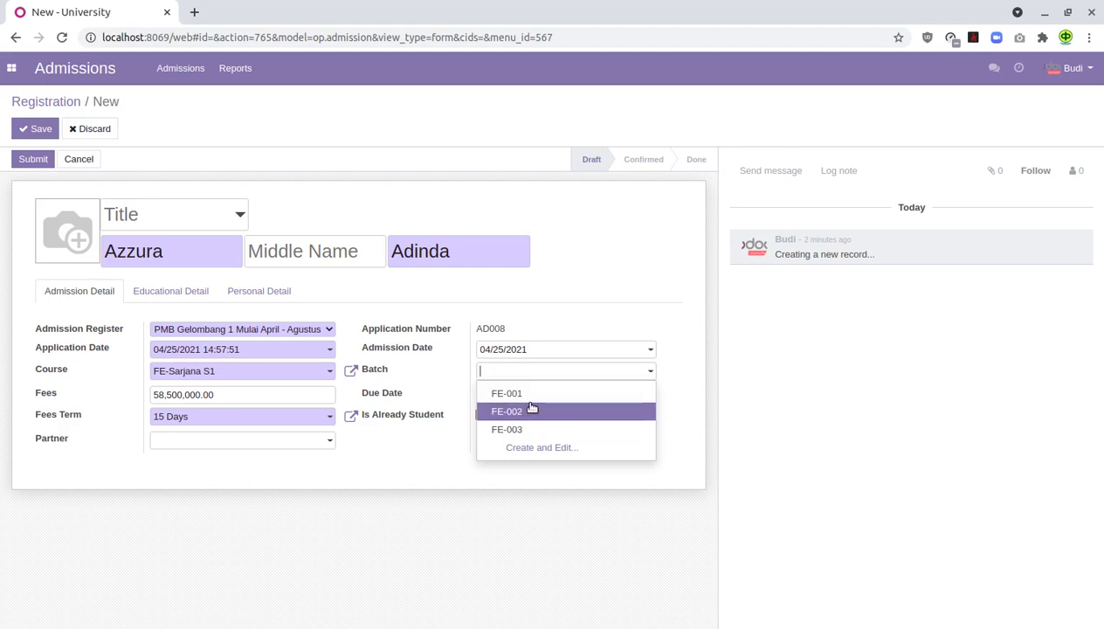
left_click(533, 429)
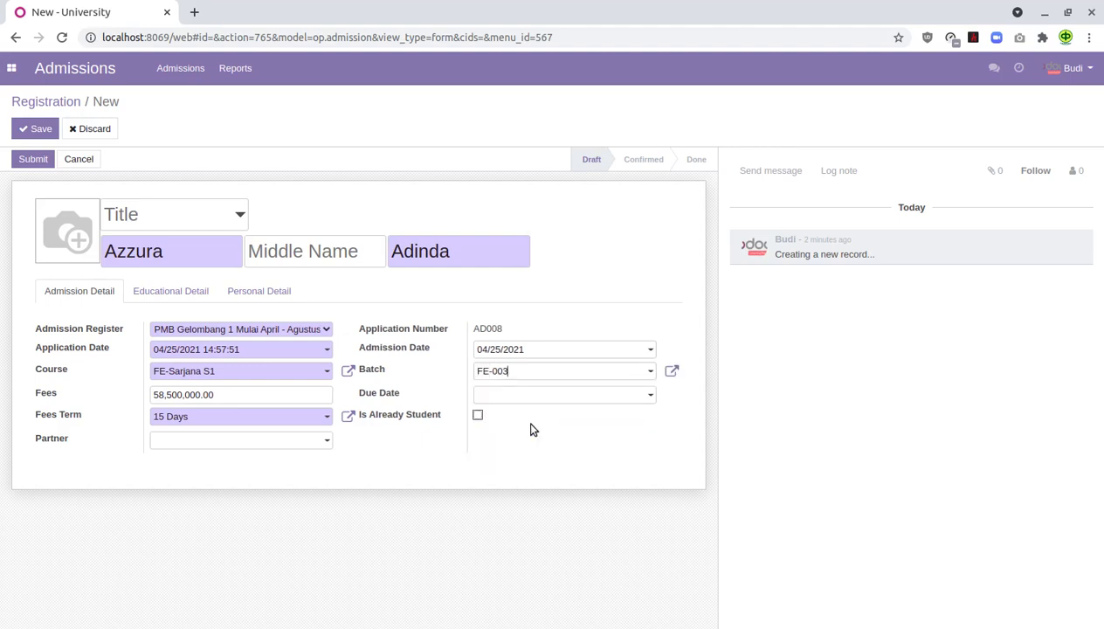
- Set the Due Date to 05/31/2021 using the calendar
left_click(565, 398)
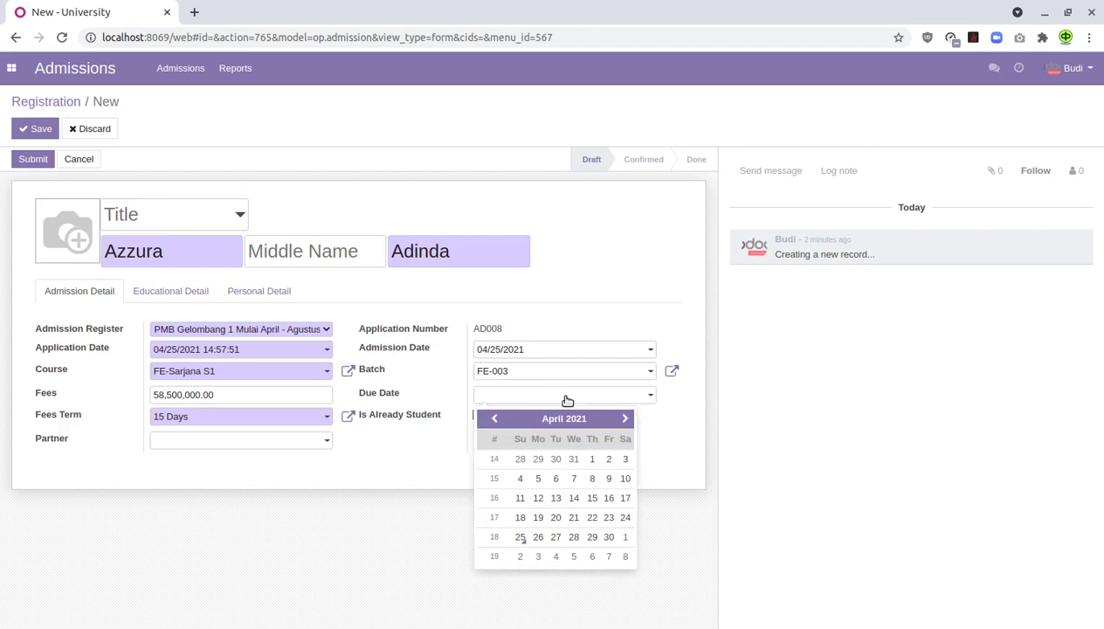
left_click(623, 420)
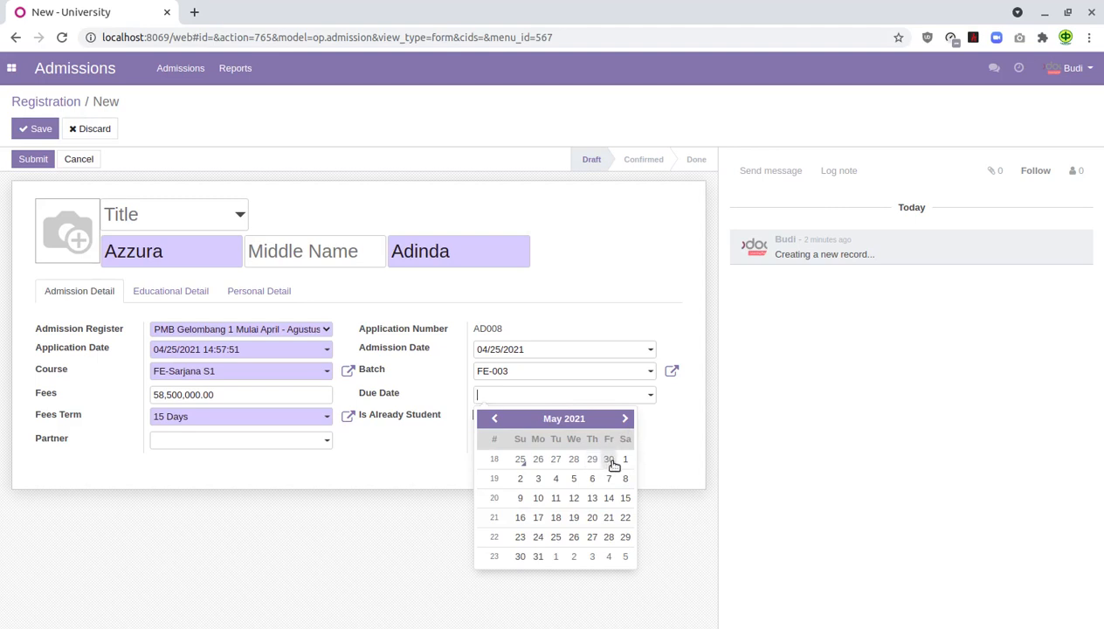
left_click(542, 558)
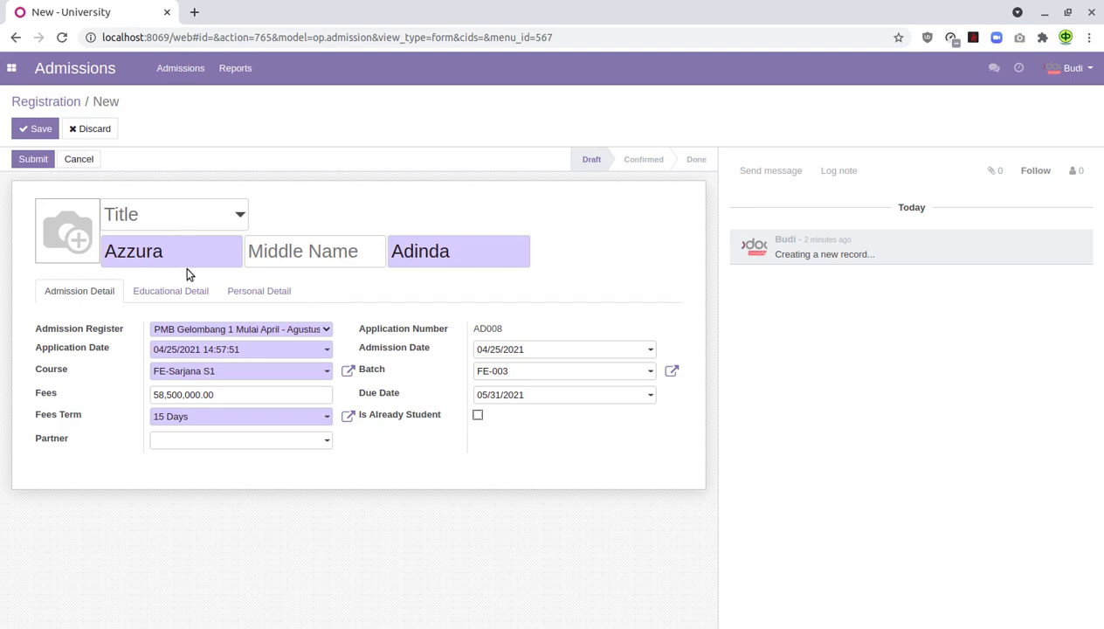
- On the Personal Detail tab, set gender to Female and enter the applicant's email
left_click(257, 297)
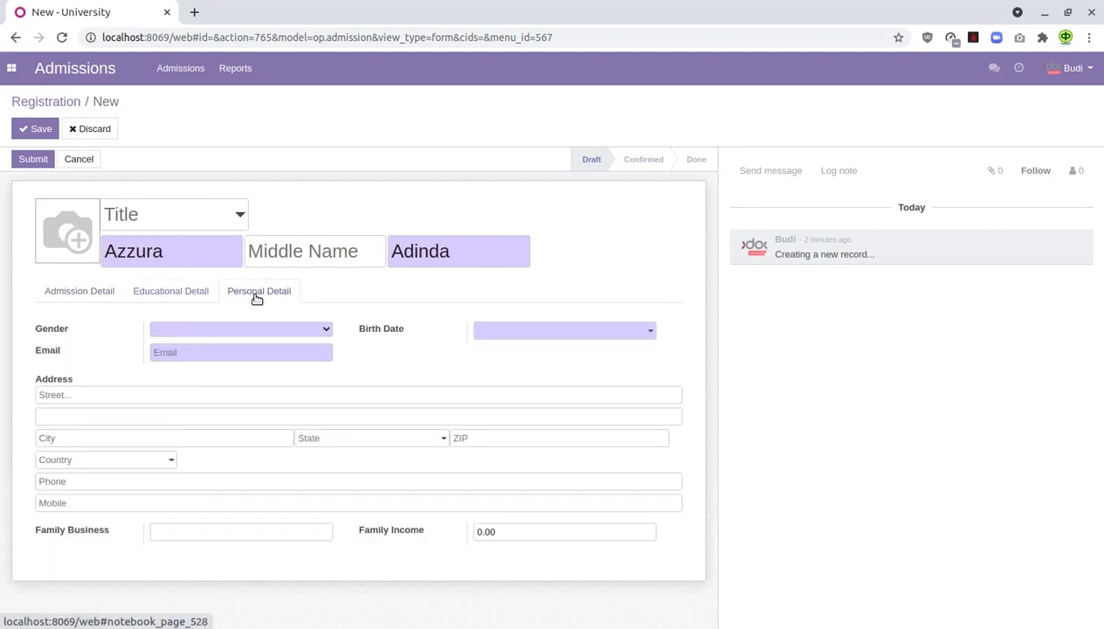
left_click(297, 329)
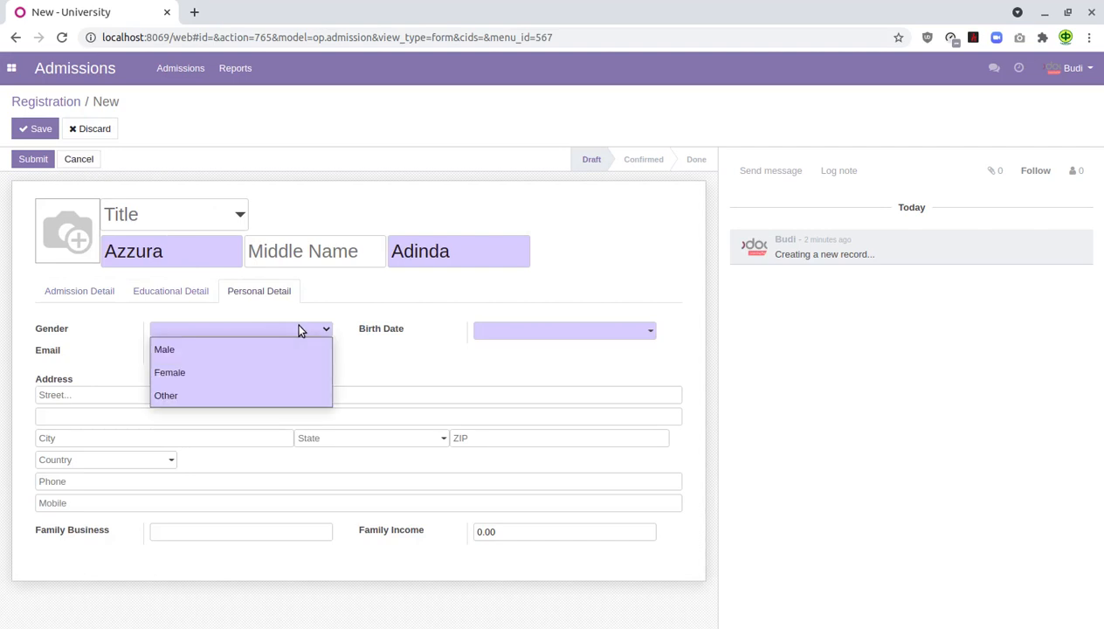
left_click(216, 373)
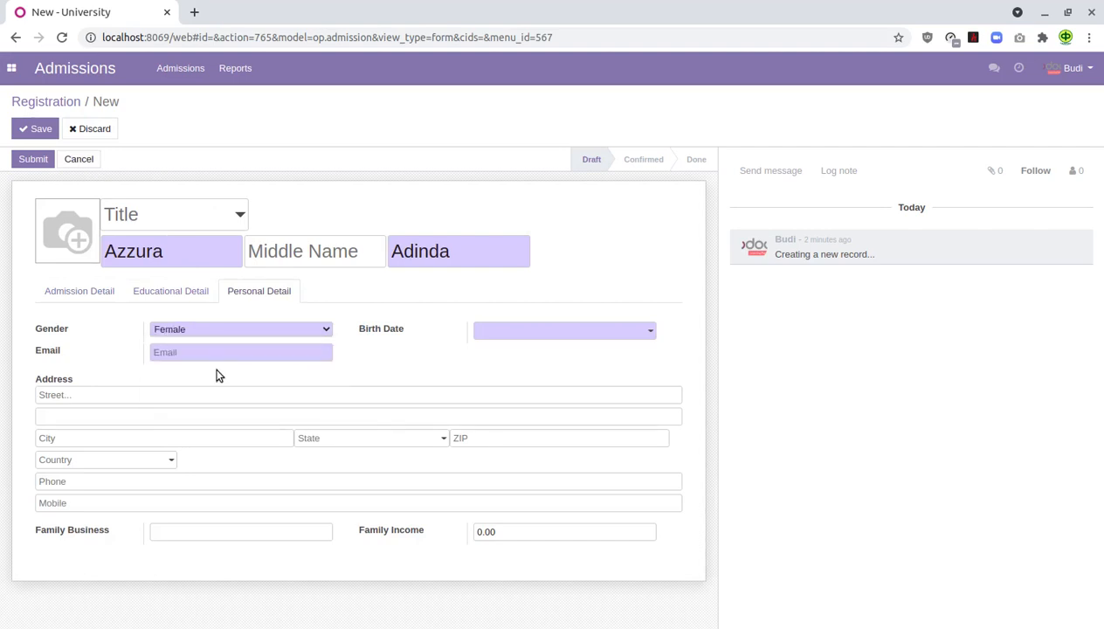
left_click(247, 357)
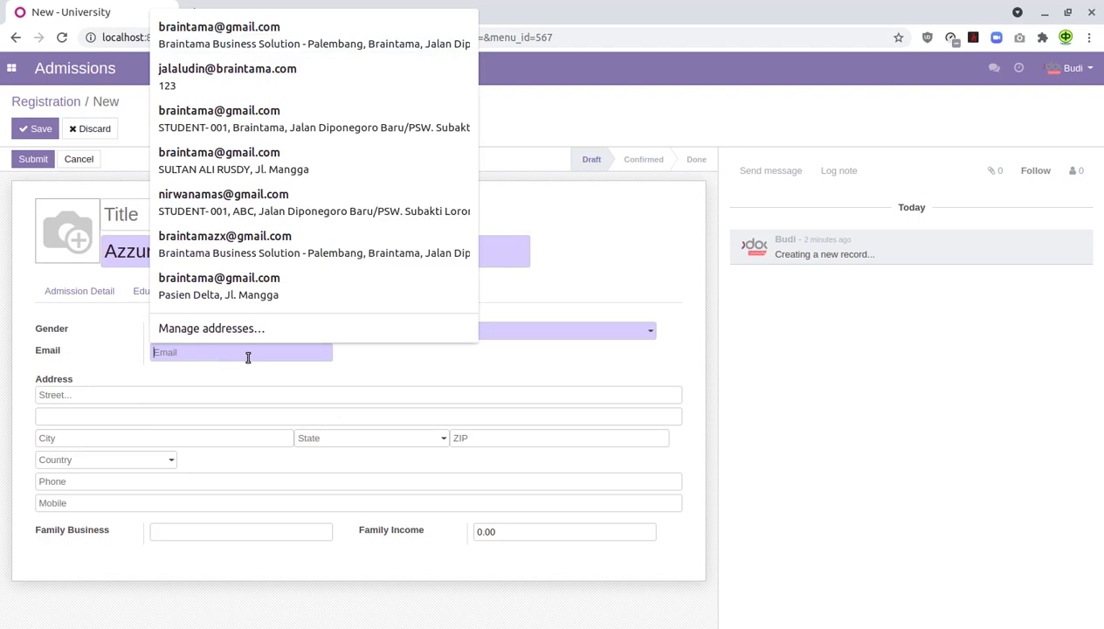
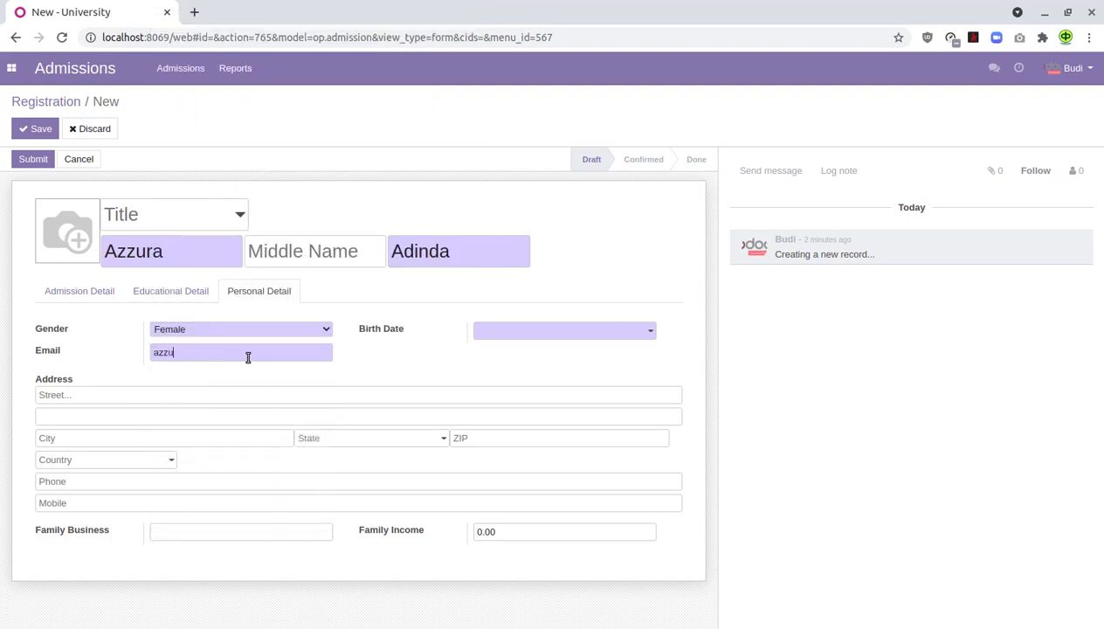
- Set the birth date to 06/29/2000 in the date picker
left_click(560, 335)
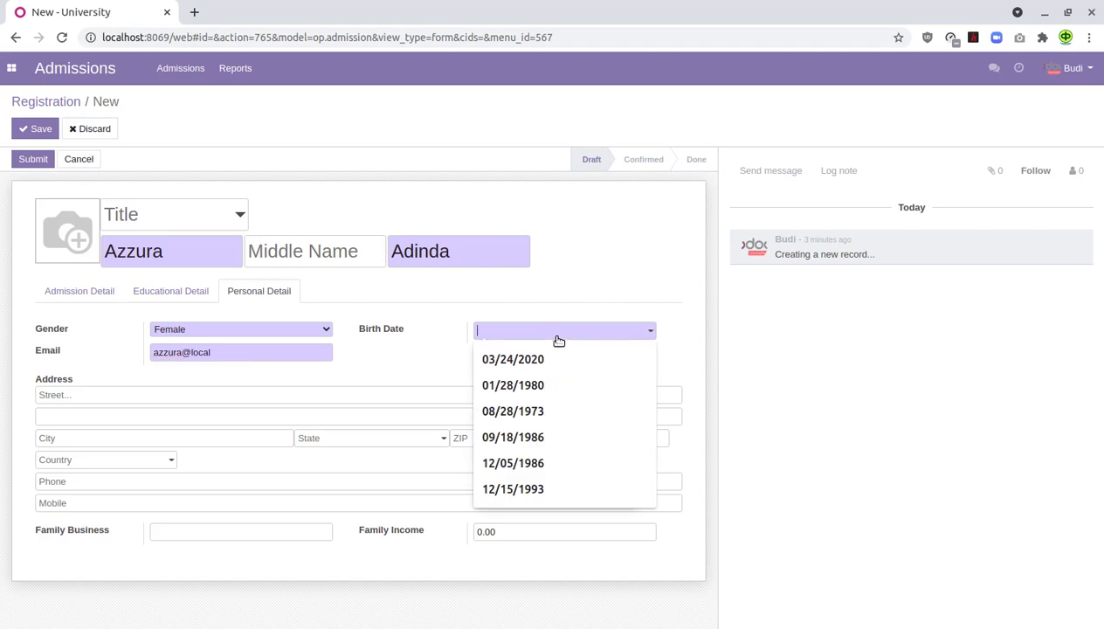
left_click(553, 389)
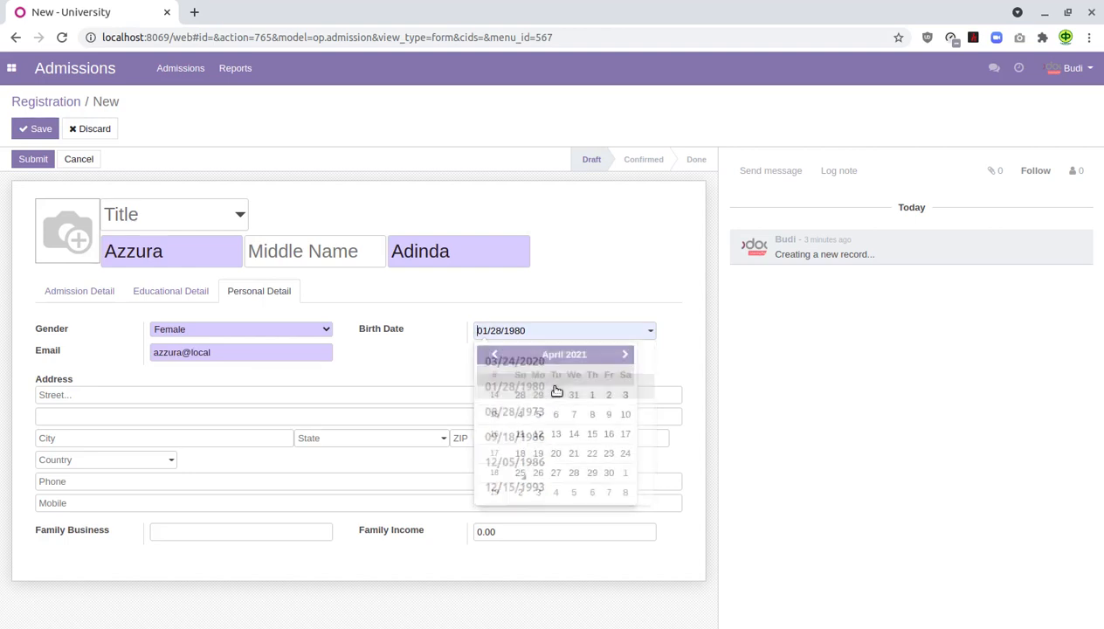
left_click(564, 356)
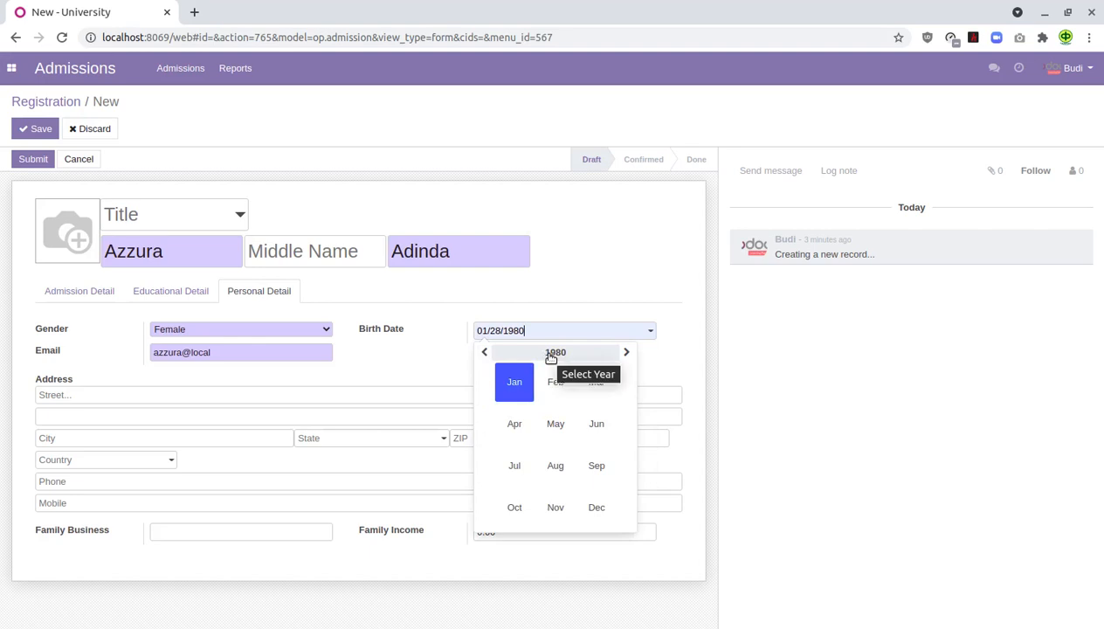
left_click(553, 355)
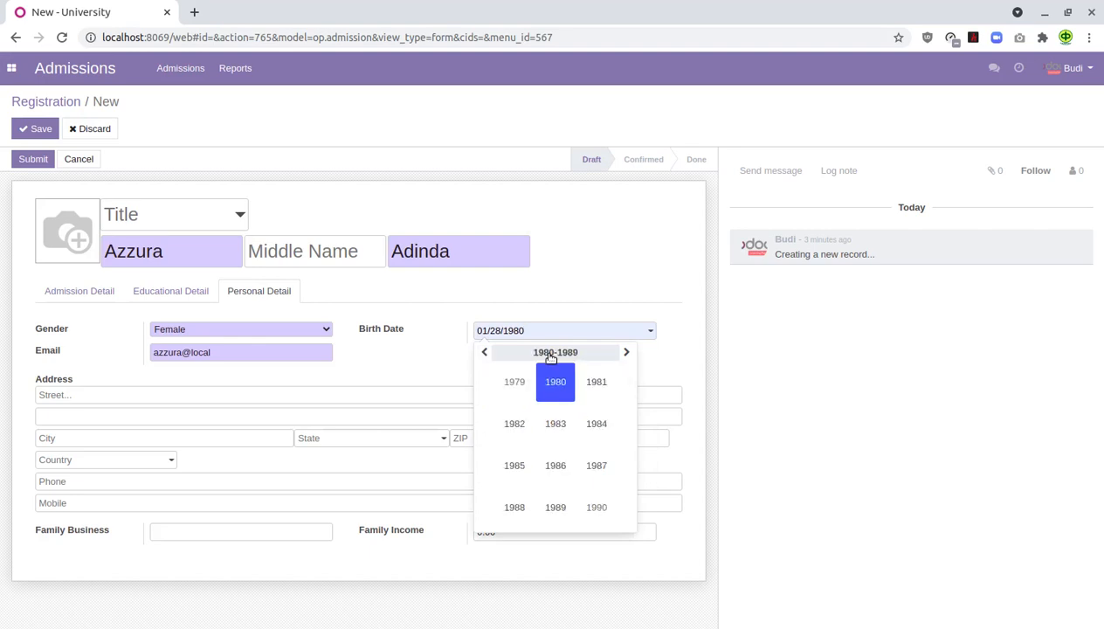
left_click(627, 352)
left_click(626, 353)
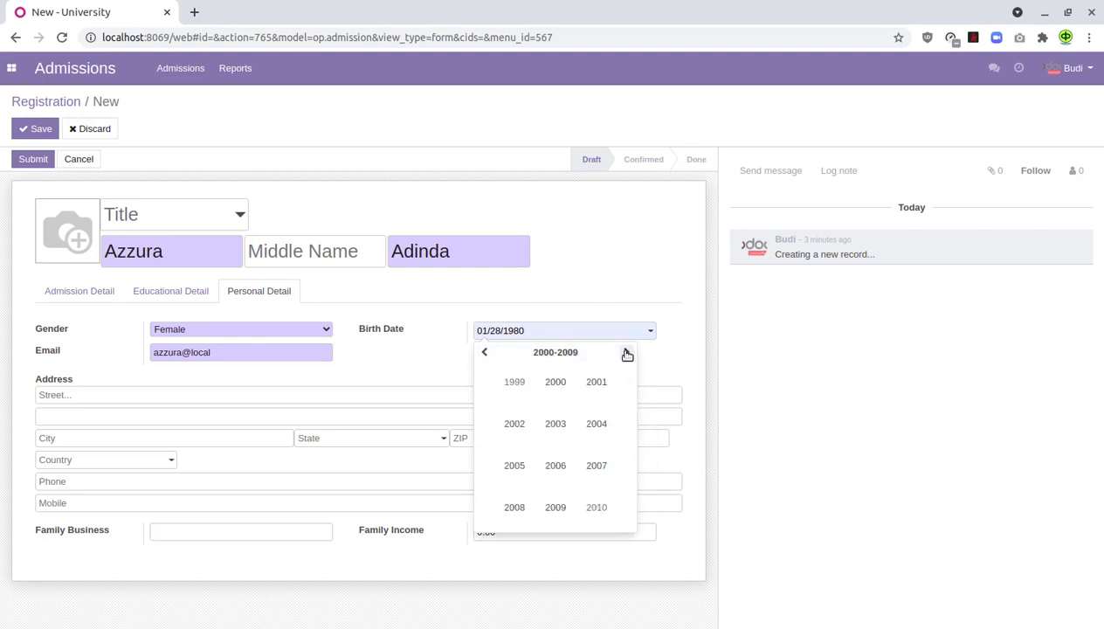
left_click(558, 382)
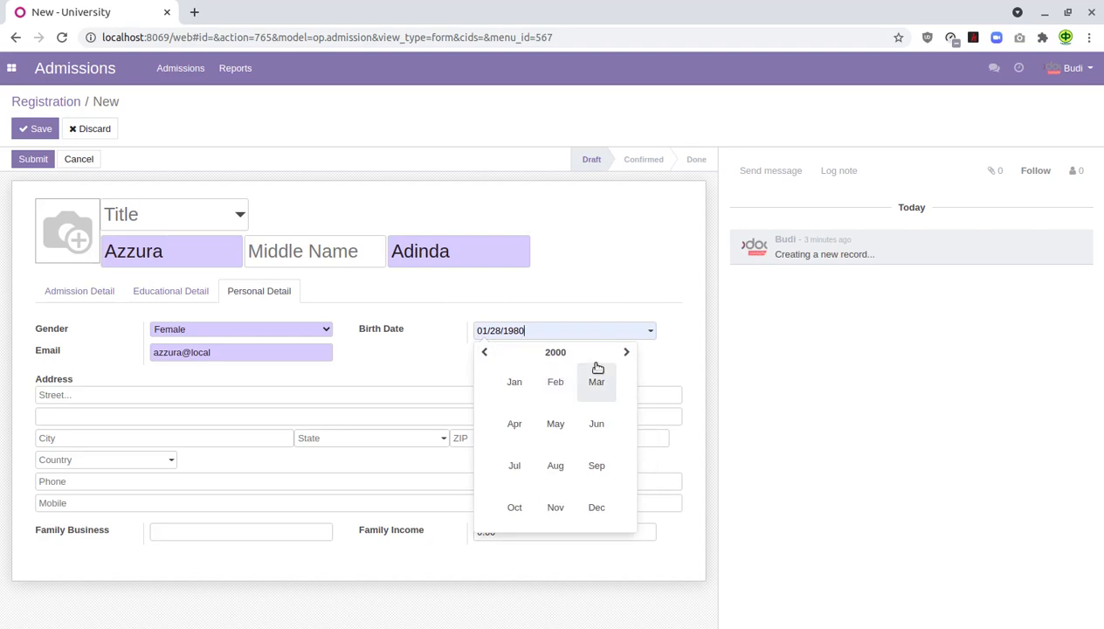
left_click(596, 424)
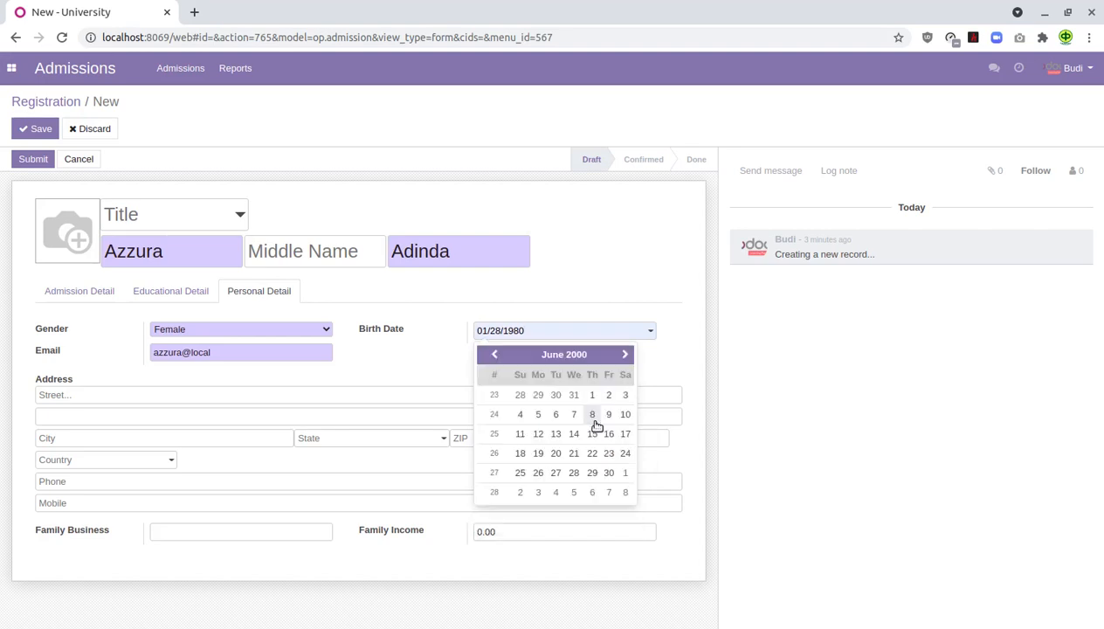
left_click(593, 471)
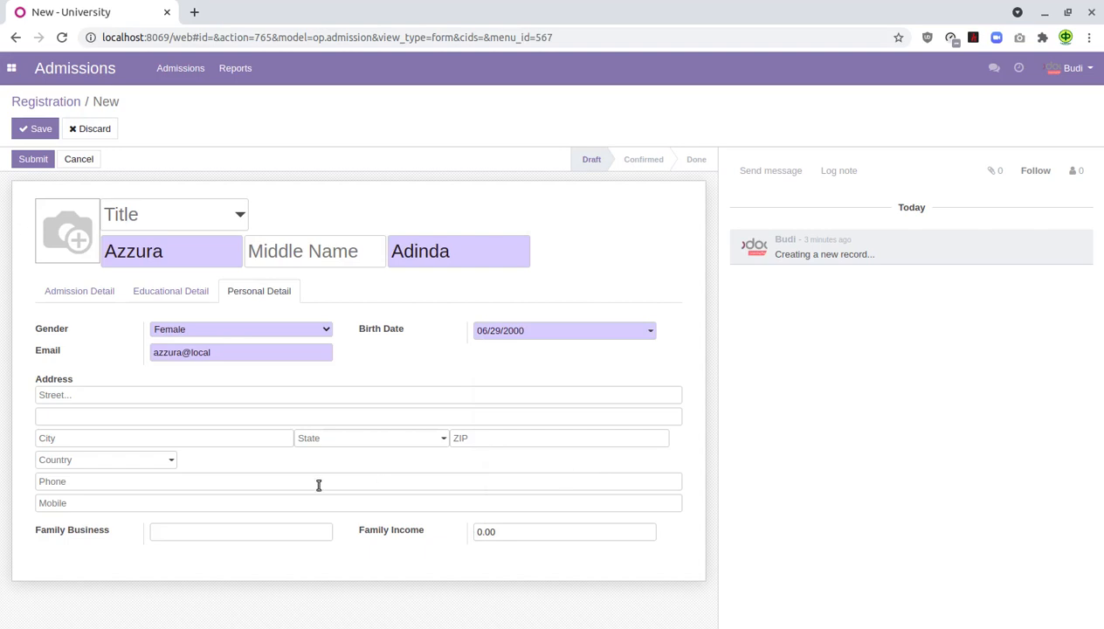
- Enter the applicant's phone and mobile numbers
left_click(84, 481)
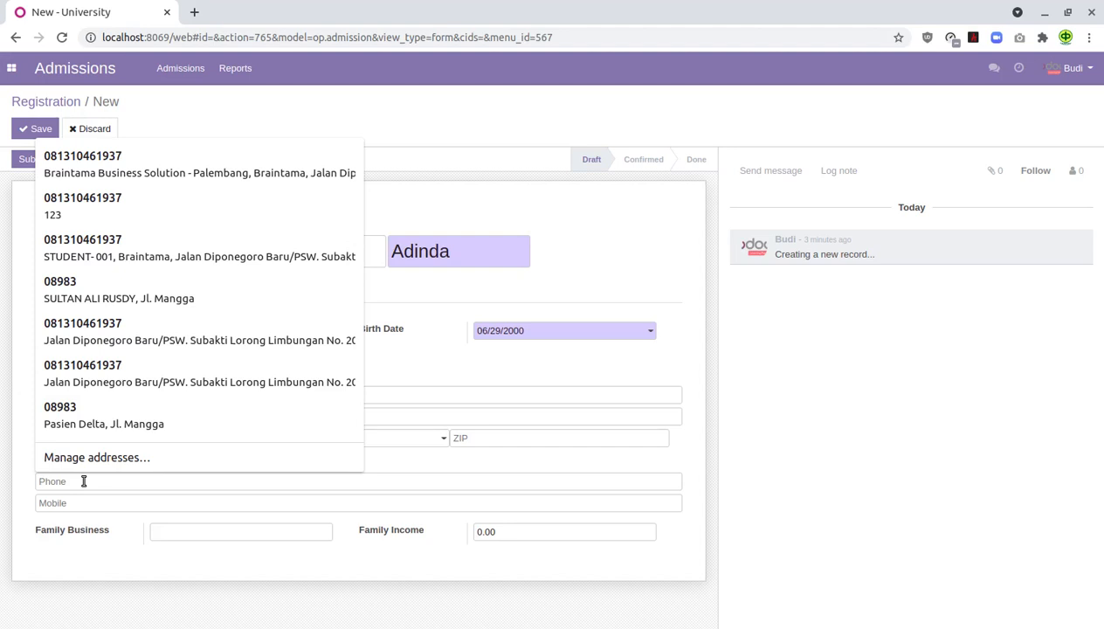
type("0812")
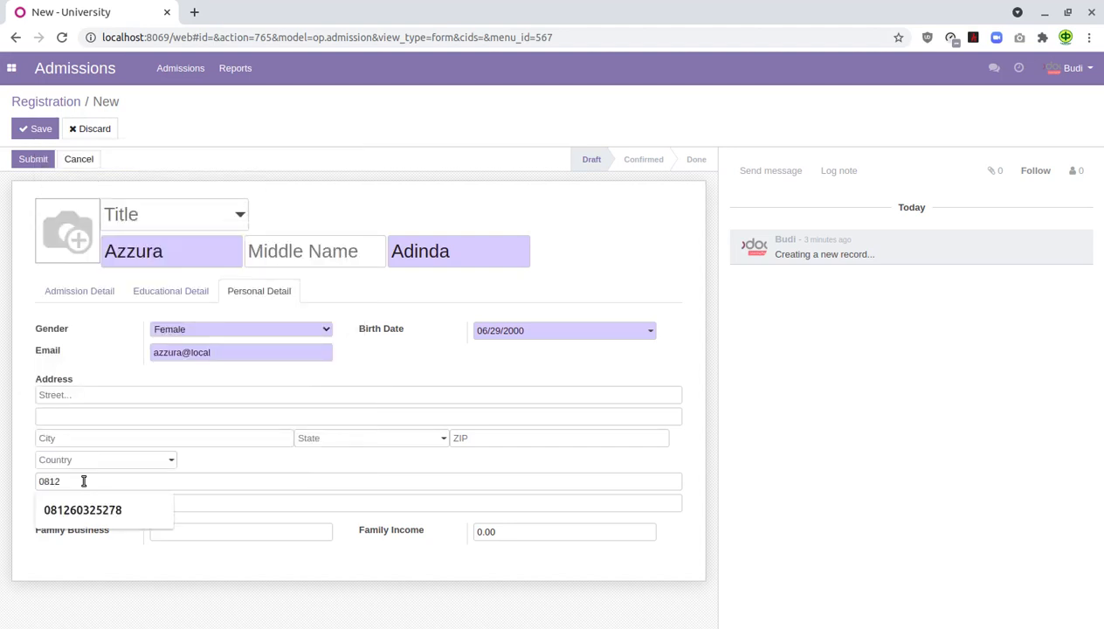
type("112")
left_click(88, 503)
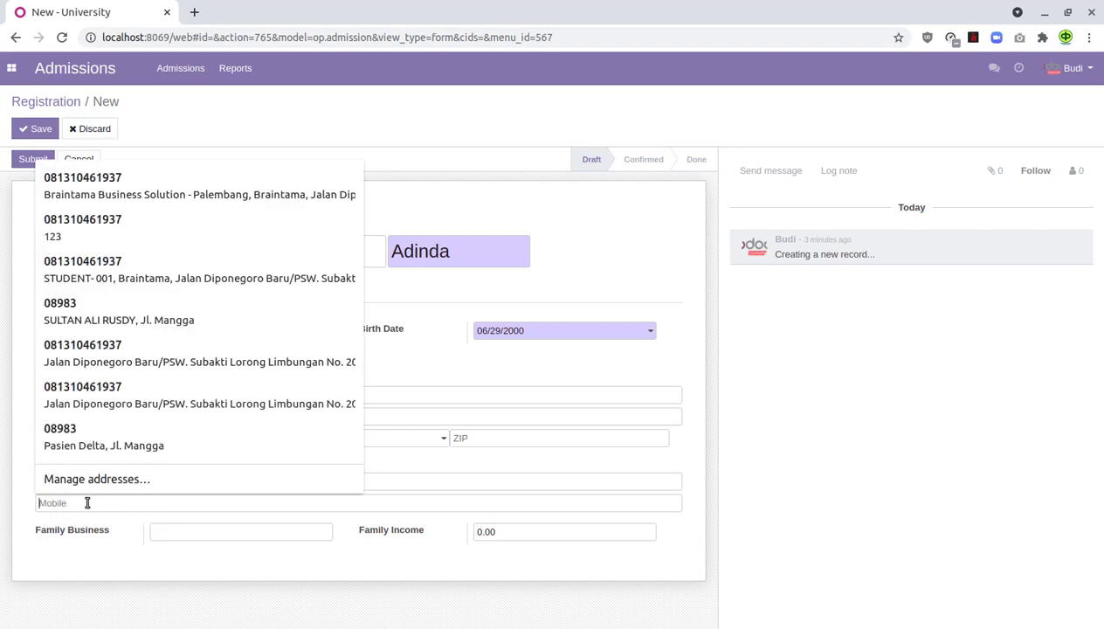
type("0812")
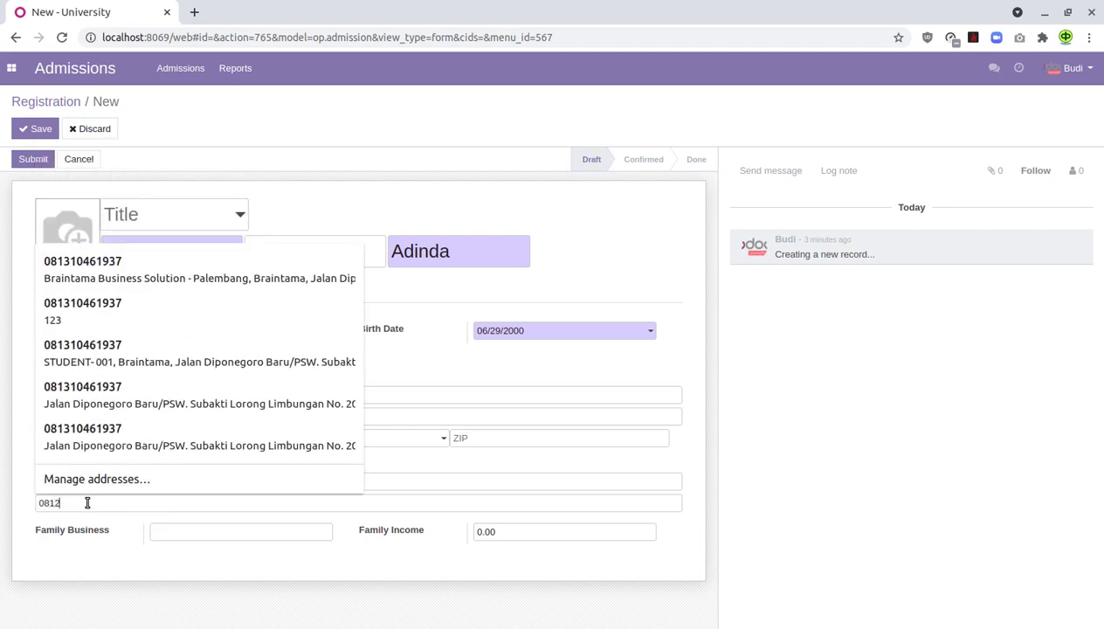
type("111")
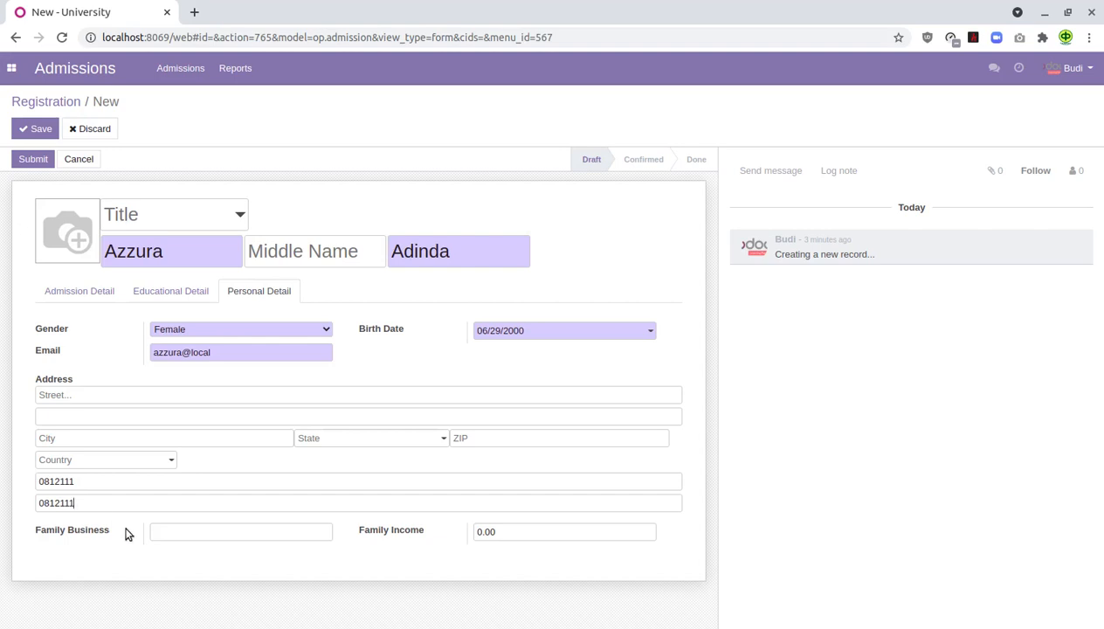
- Set family business to Konsultan Pajak and family income to 30000000, then save the admission
left_click(186, 531)
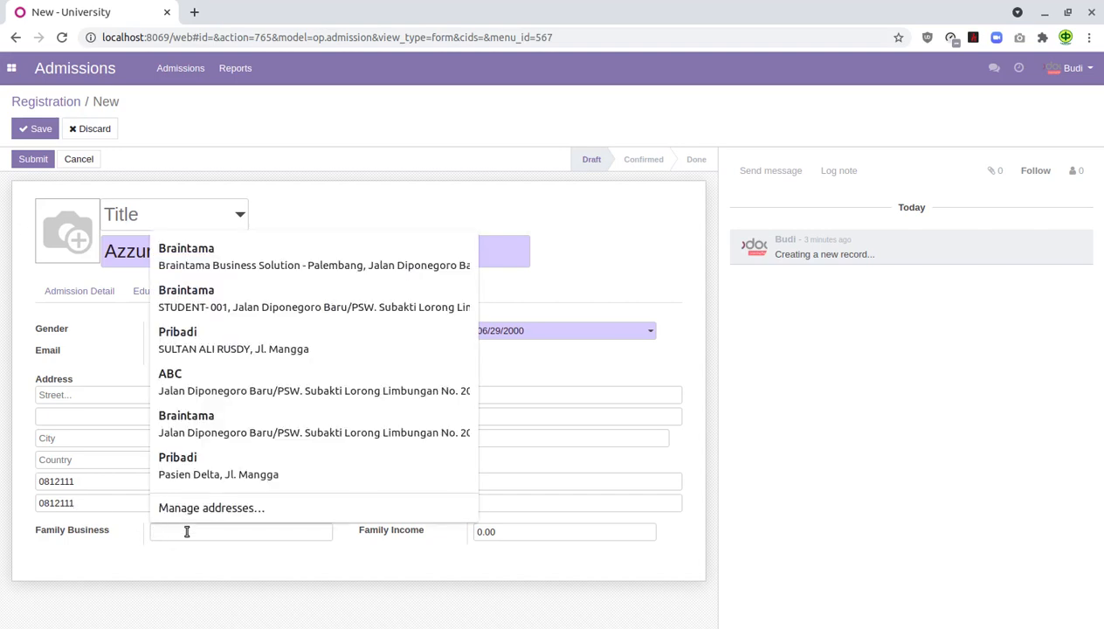
type("Konsultan Pajak")
left_click(513, 538)
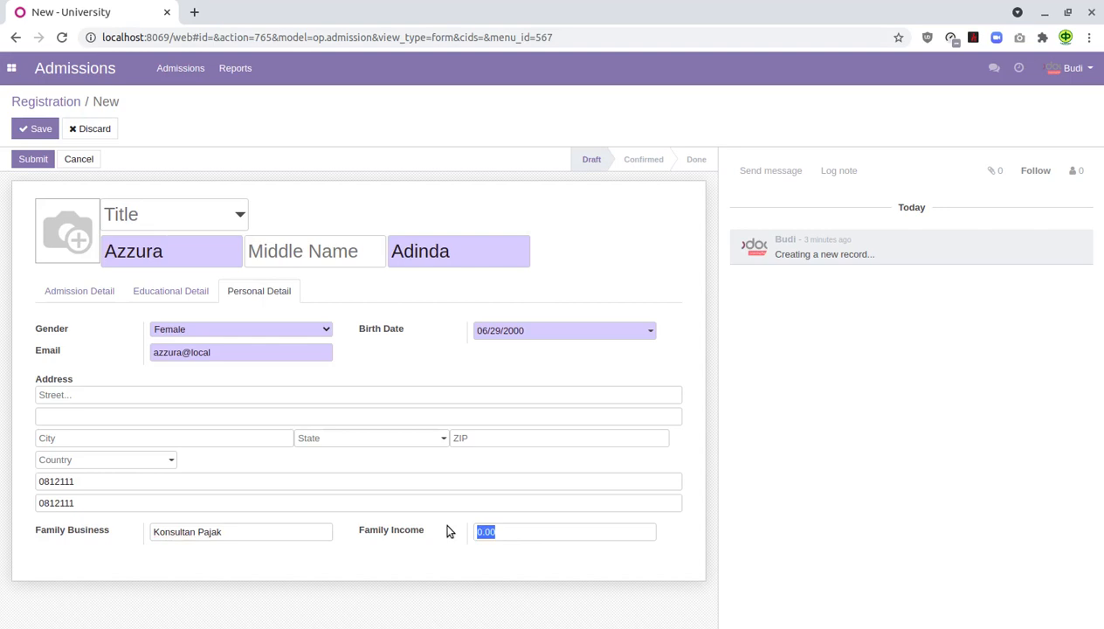
type("30000000")
left_click(38, 129)
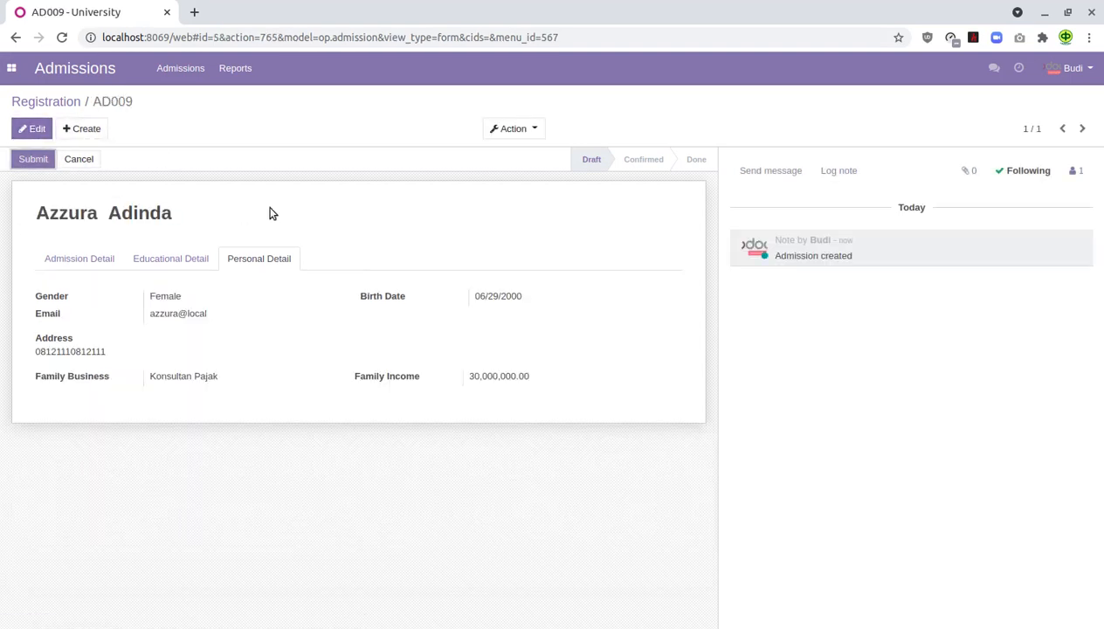
- Review the saved admission's details, then go to the Admission Registers list
left_click(77, 257)
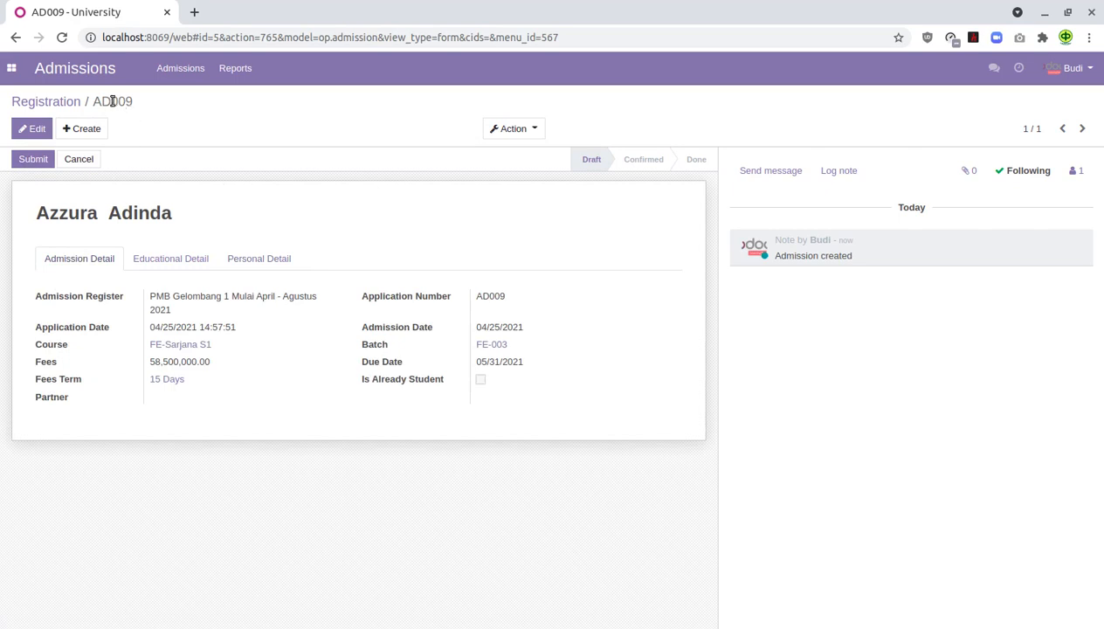
left_click(74, 102)
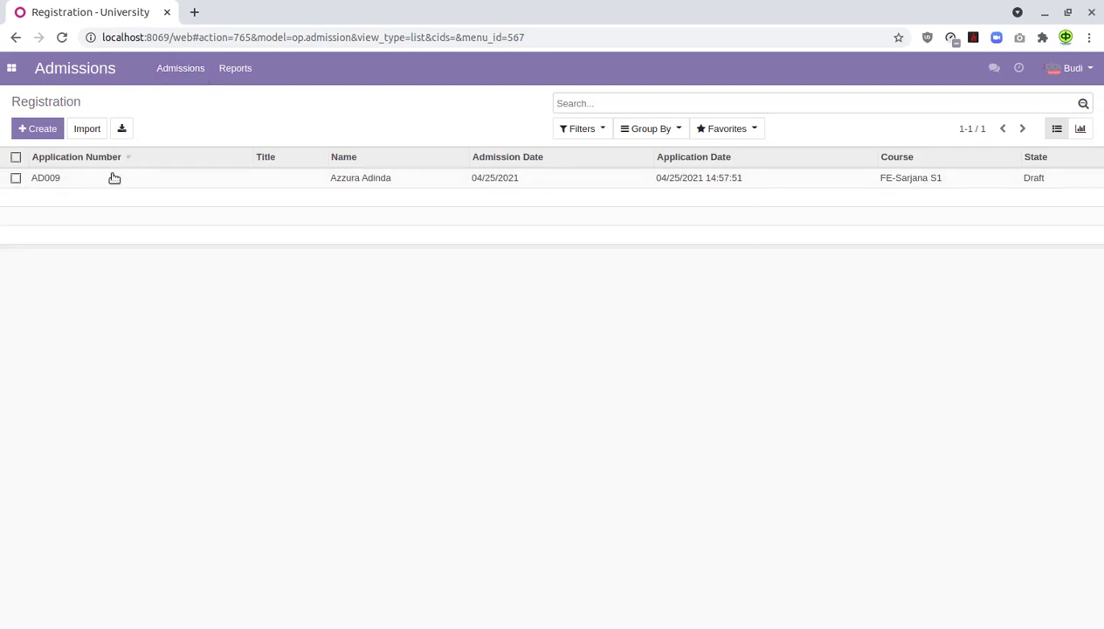
left_click(179, 69)
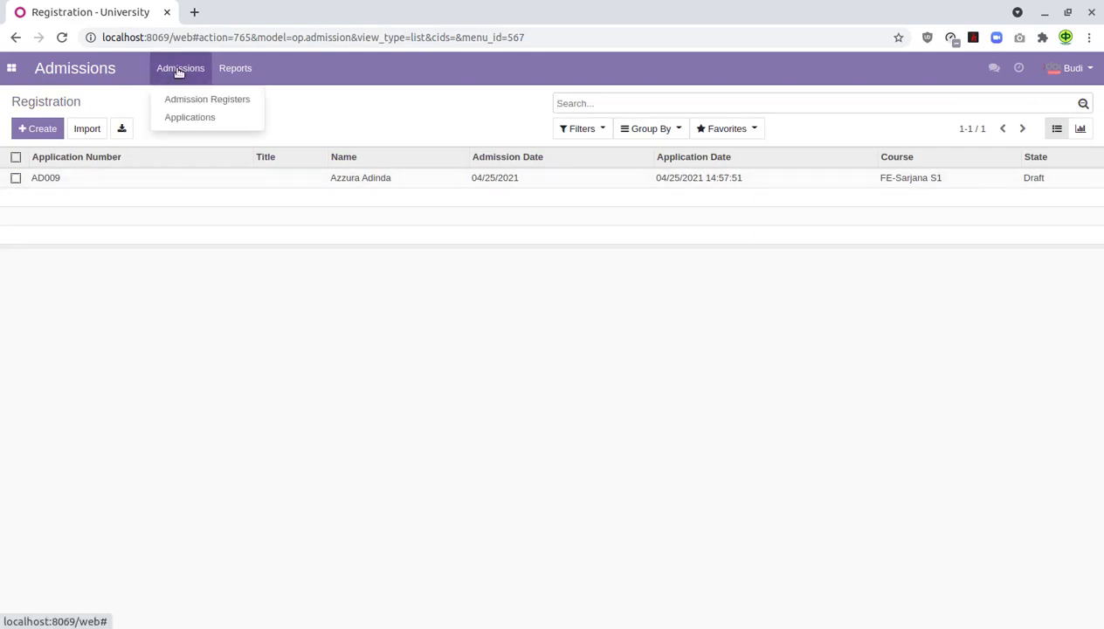
left_click(197, 104)
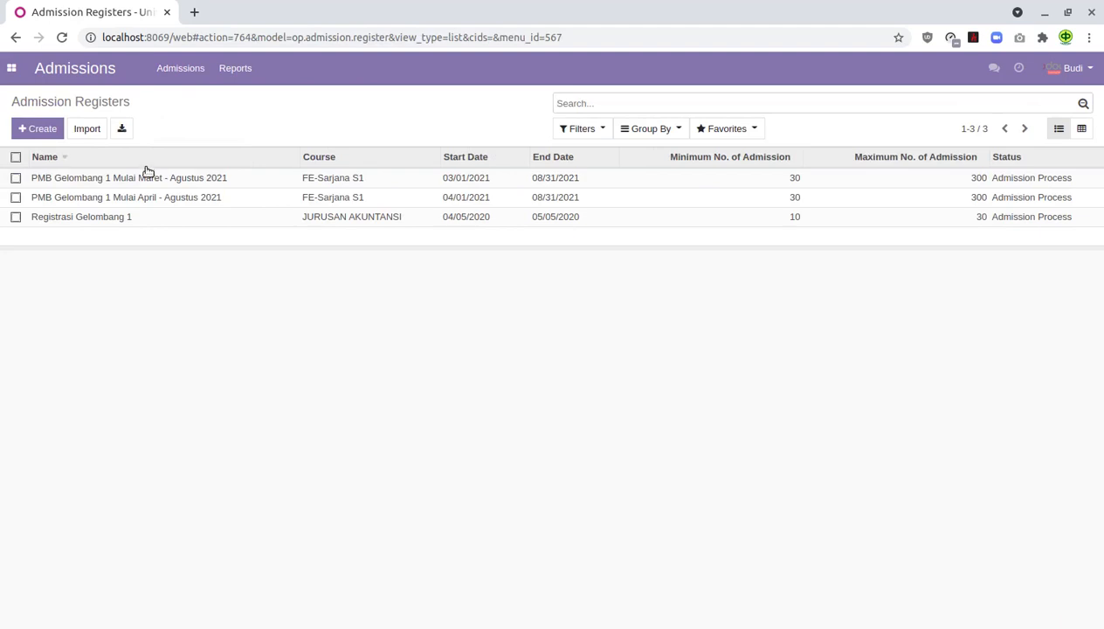
- Open application AD009 from the PMB Gelombang 1 April–Agustus 2021 register
left_click(148, 199)
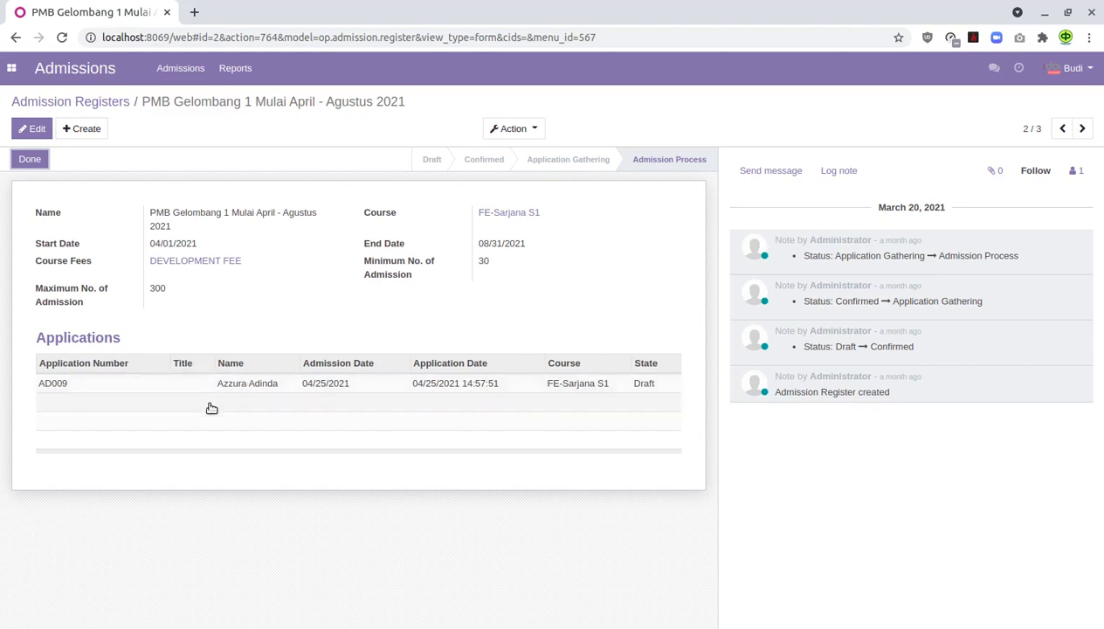
left_click(244, 384)
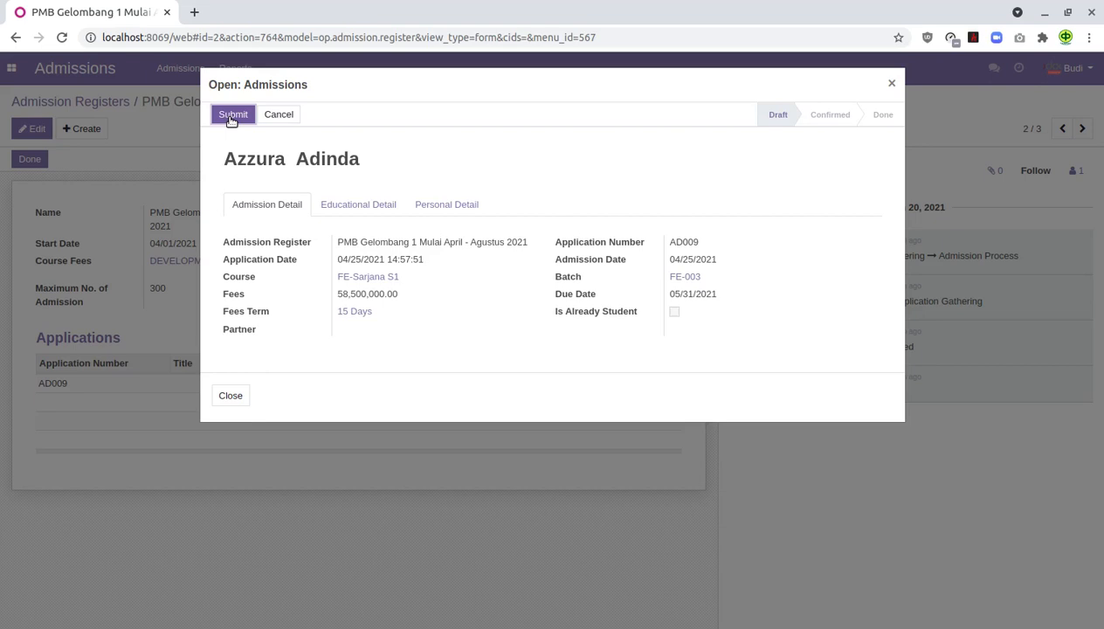
- Submit application AD009, close its record, and reload the register to see it Submitted
left_click(232, 118)
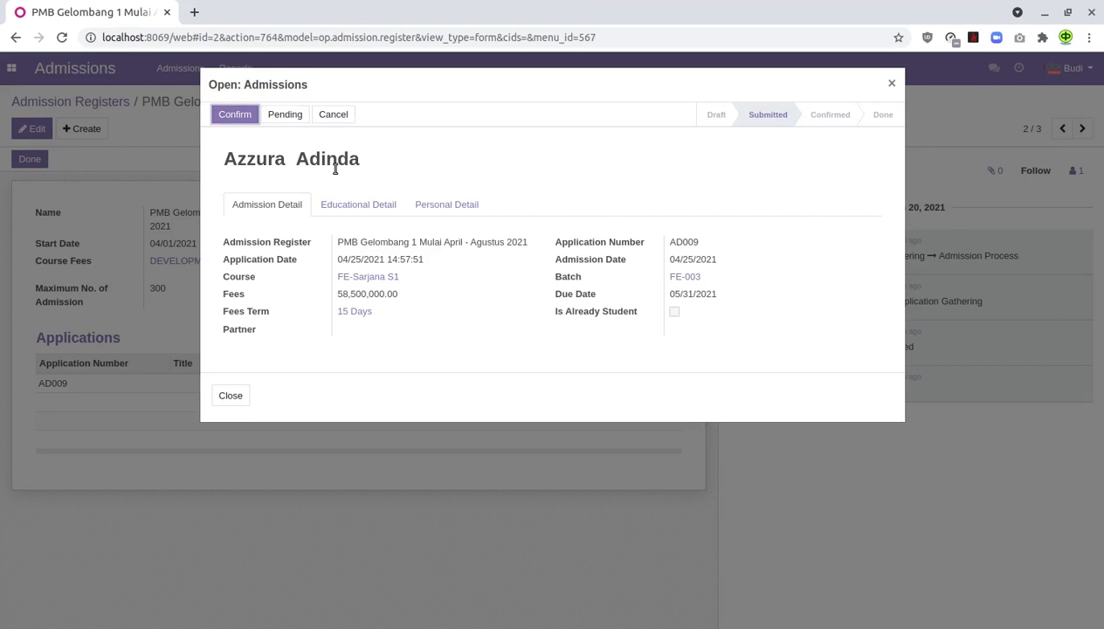
left_click(231, 395)
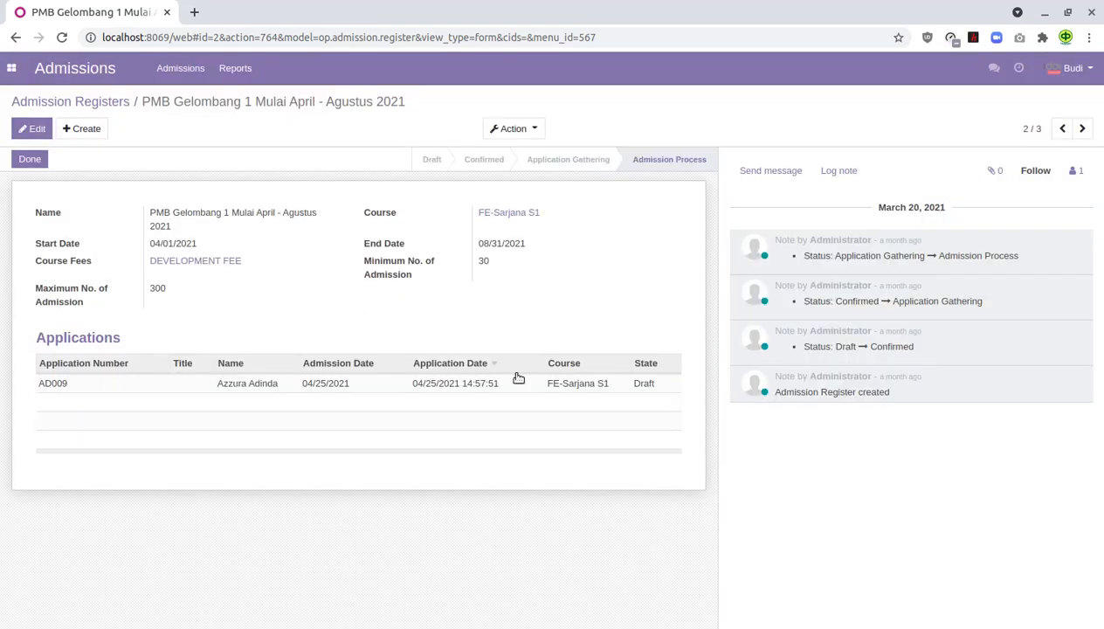
left_click(61, 37)
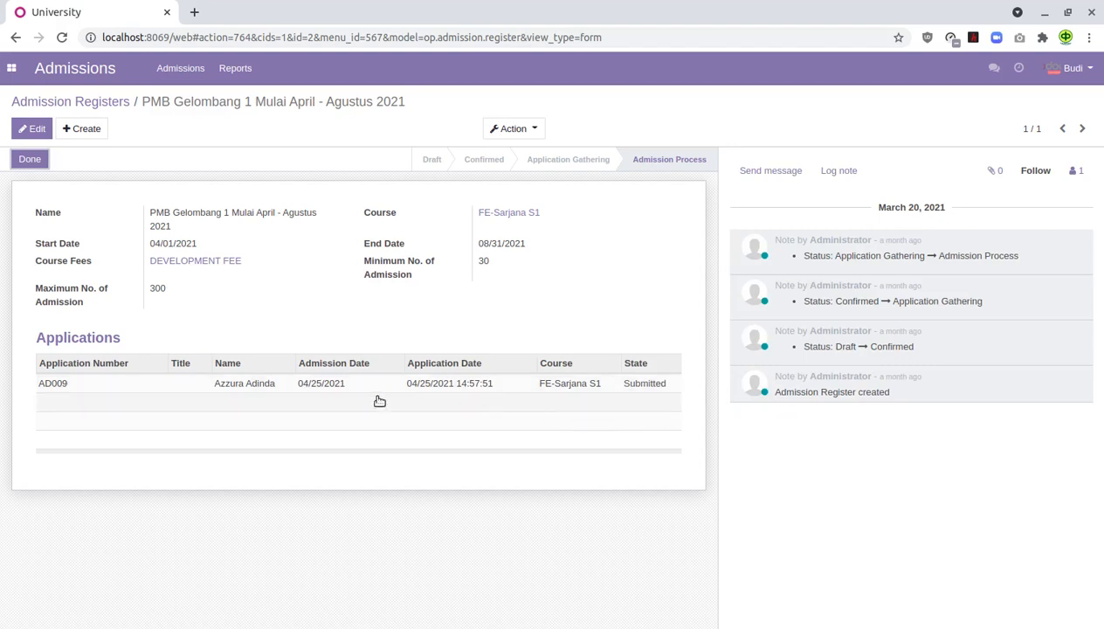
- Move AD009 through Confirm to Admission Confirm; enrolment fails on user-creation access rights
left_click(288, 387)
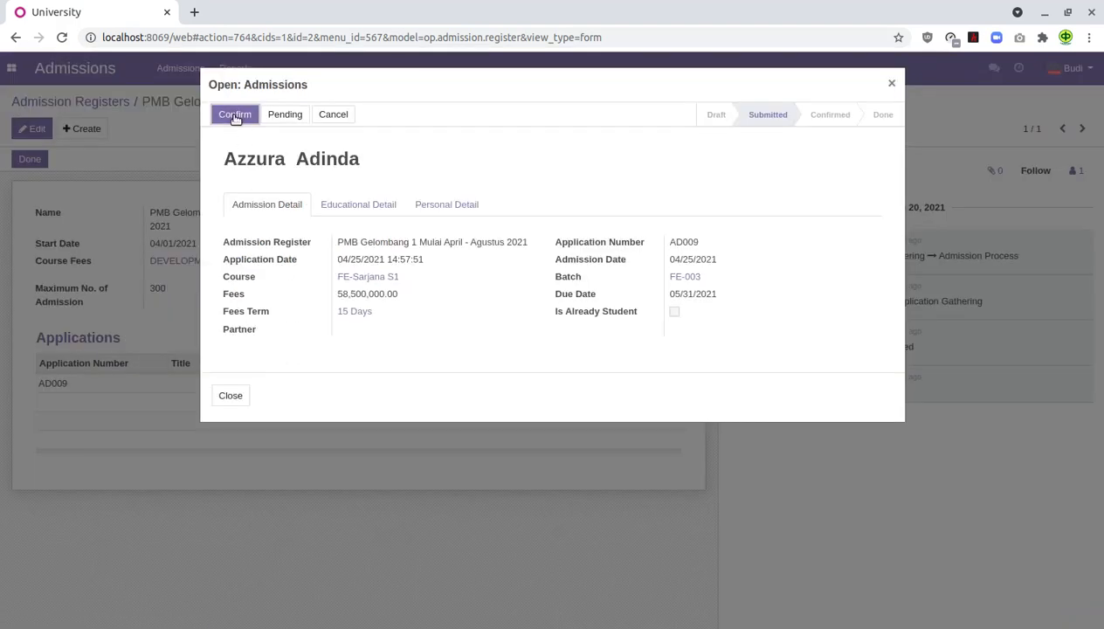
left_click(235, 116)
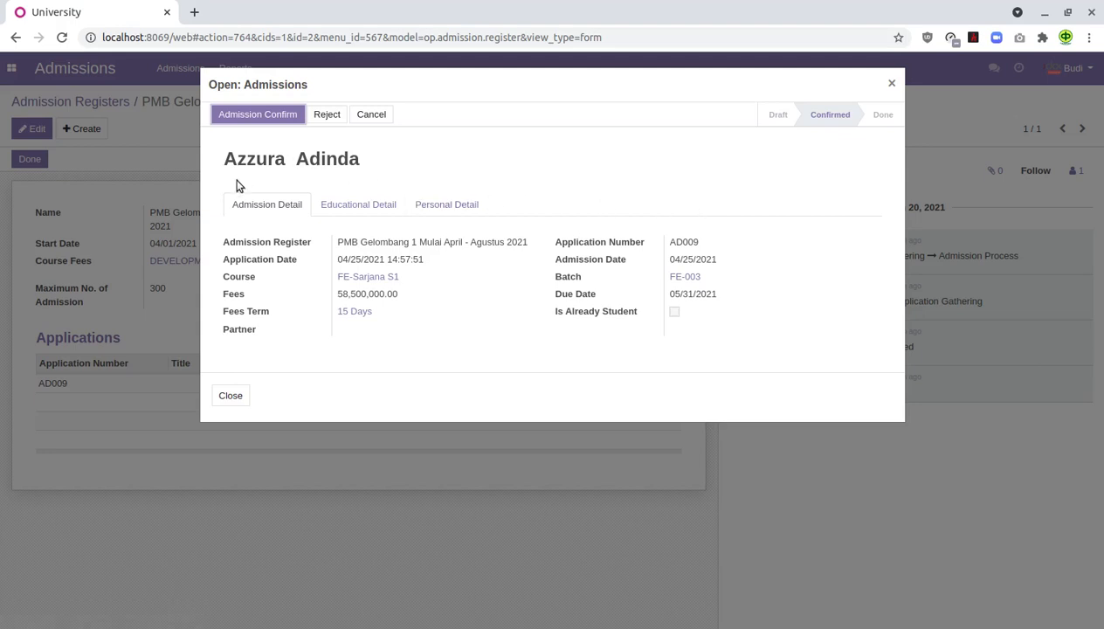
left_click(272, 122)
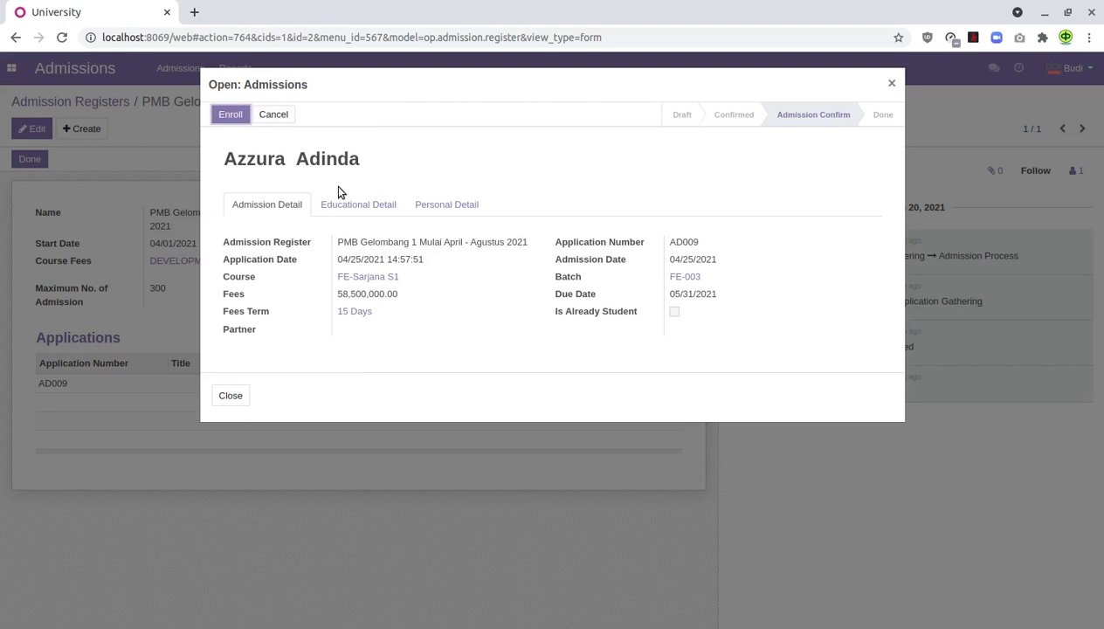
left_click(230, 115)
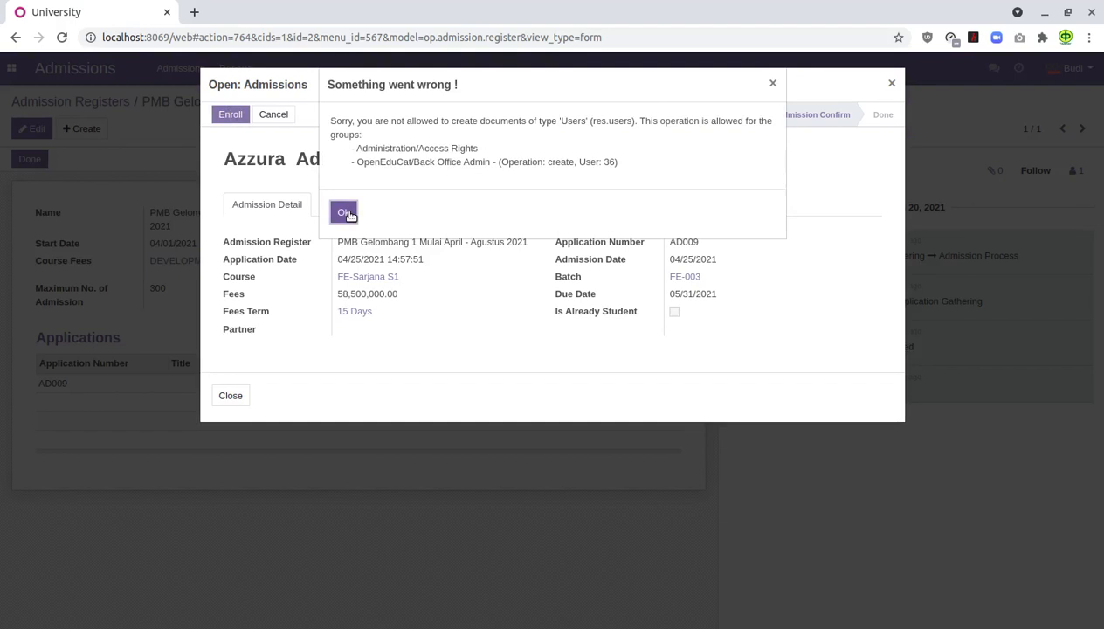
left_click(344, 212)
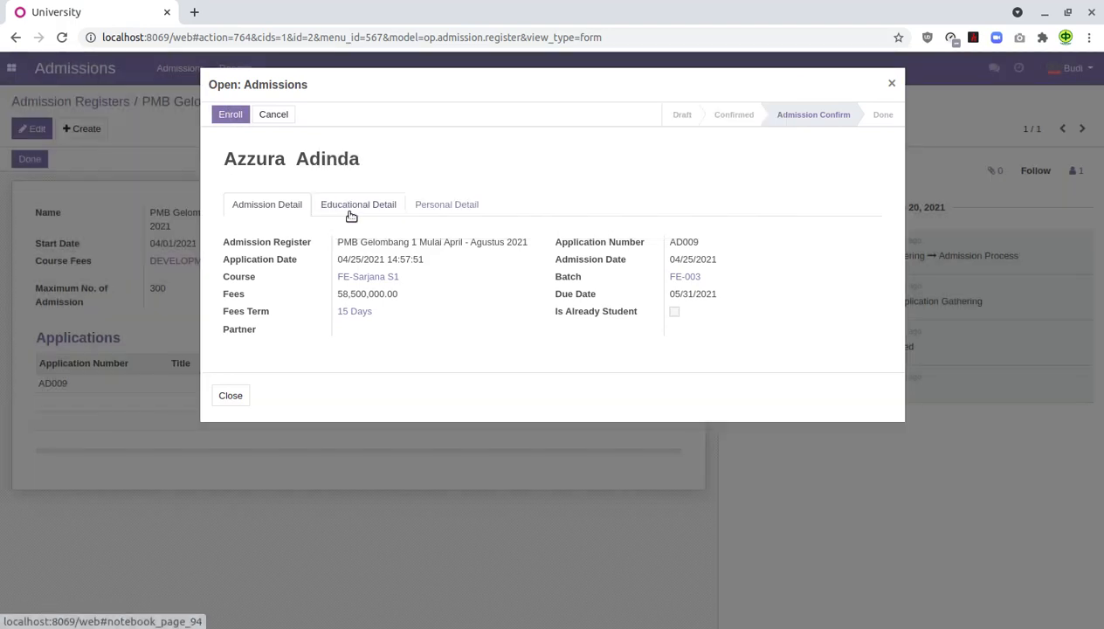
left_click(893, 85)
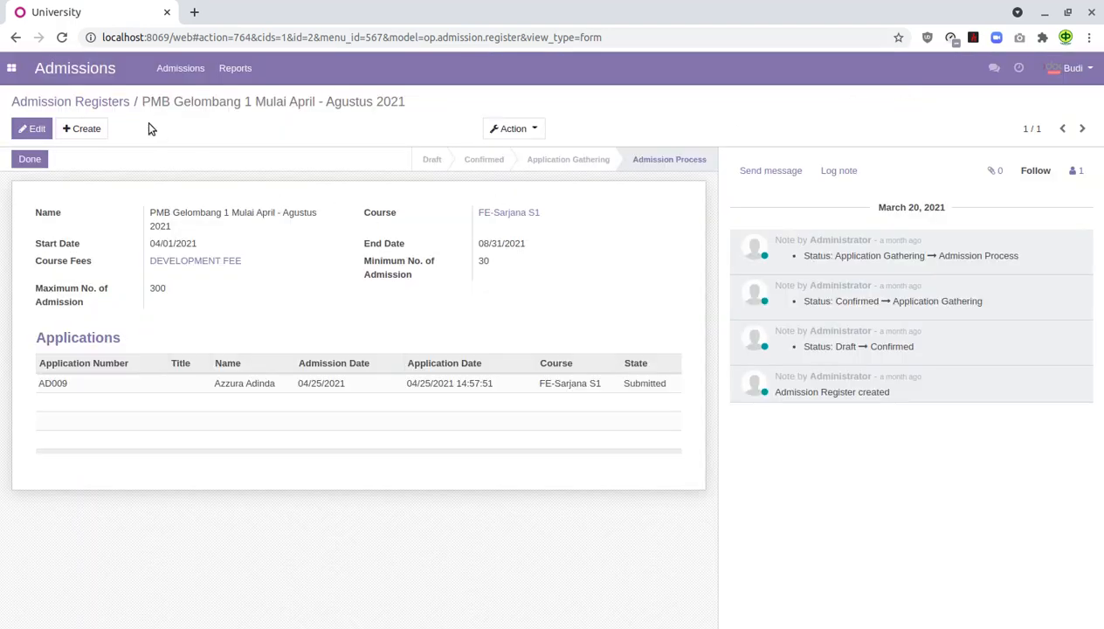
- Recheck AD009's state in the April–Agustus 2021 register, then return to the apps grid
left_click(96, 104)
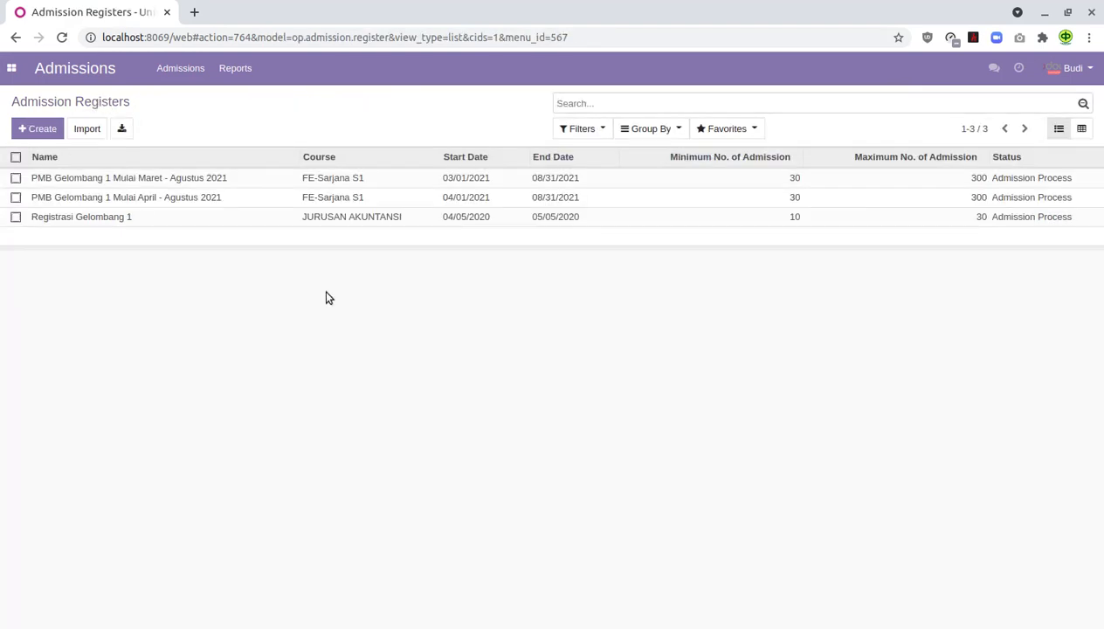
left_click(169, 201)
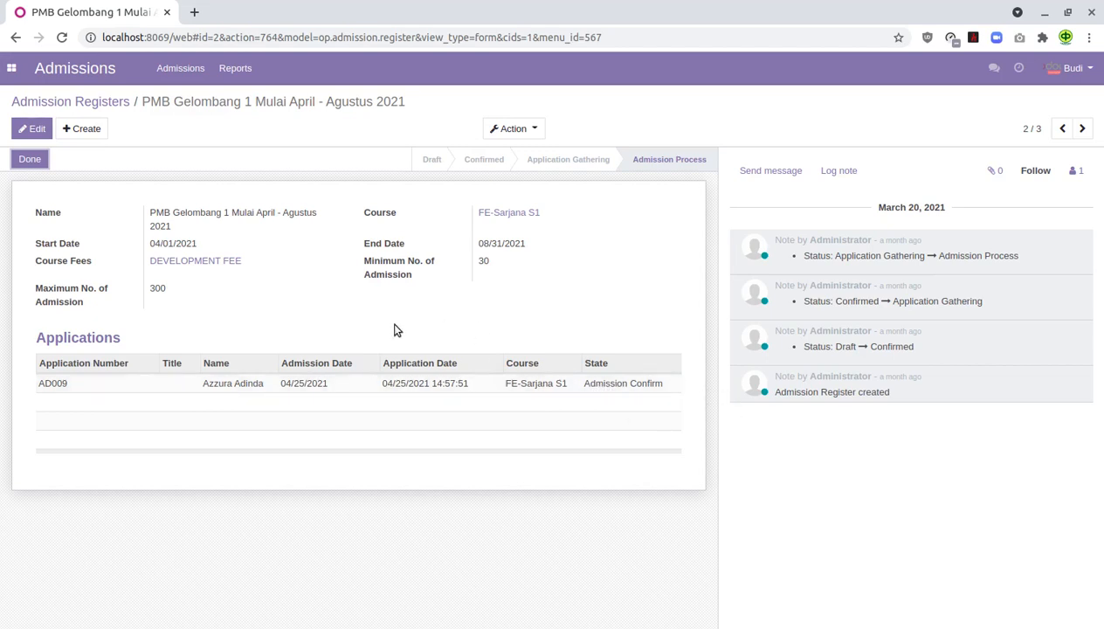
left_click(91, 104)
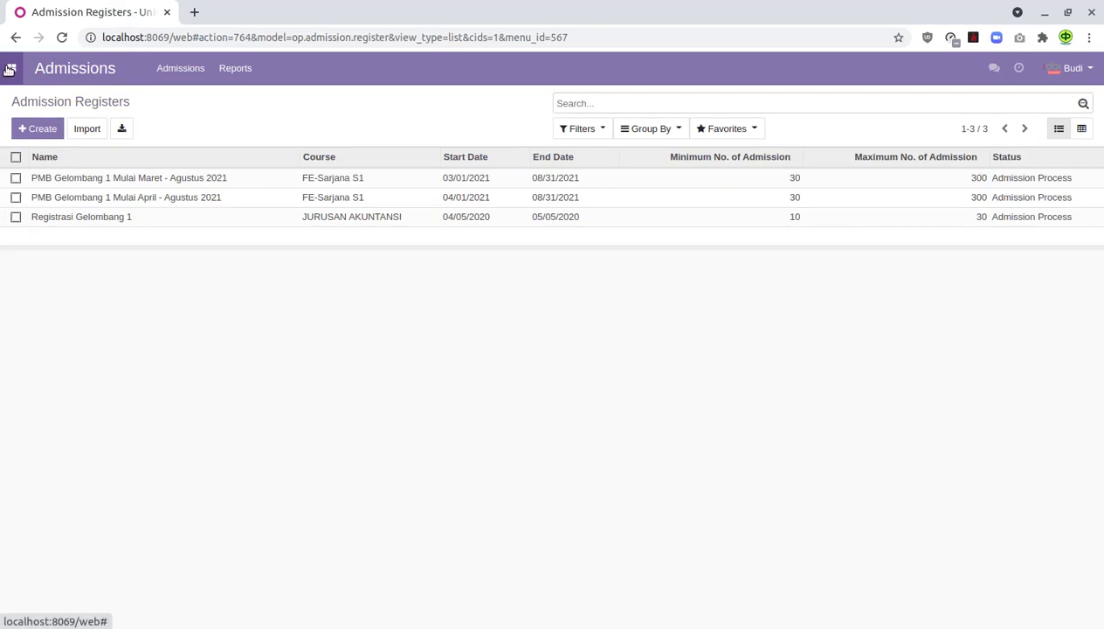
left_click(10, 70)
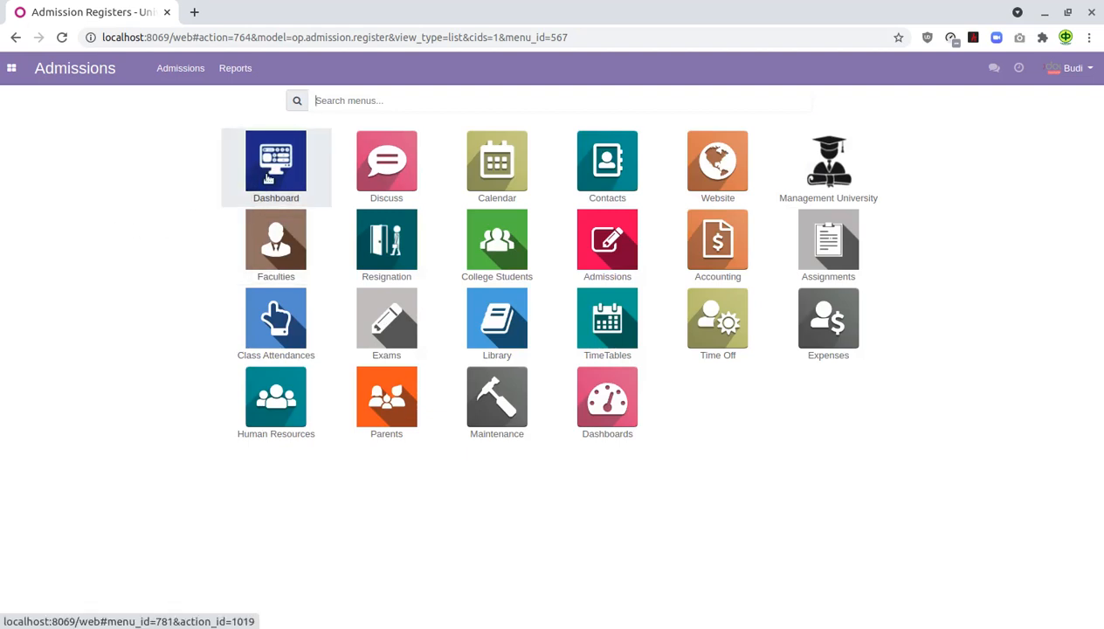
- Open the Dashboard app showing payslip, timesheet, contract, leave and department summaries
left_click(295, 179)
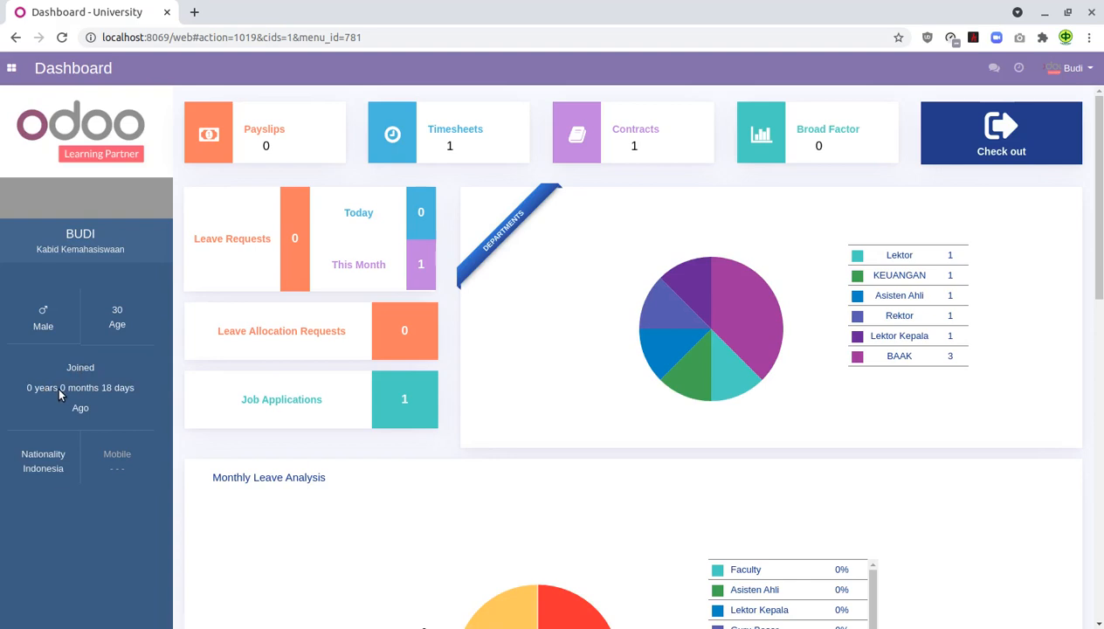
scroll(68, 447, "down", 2)
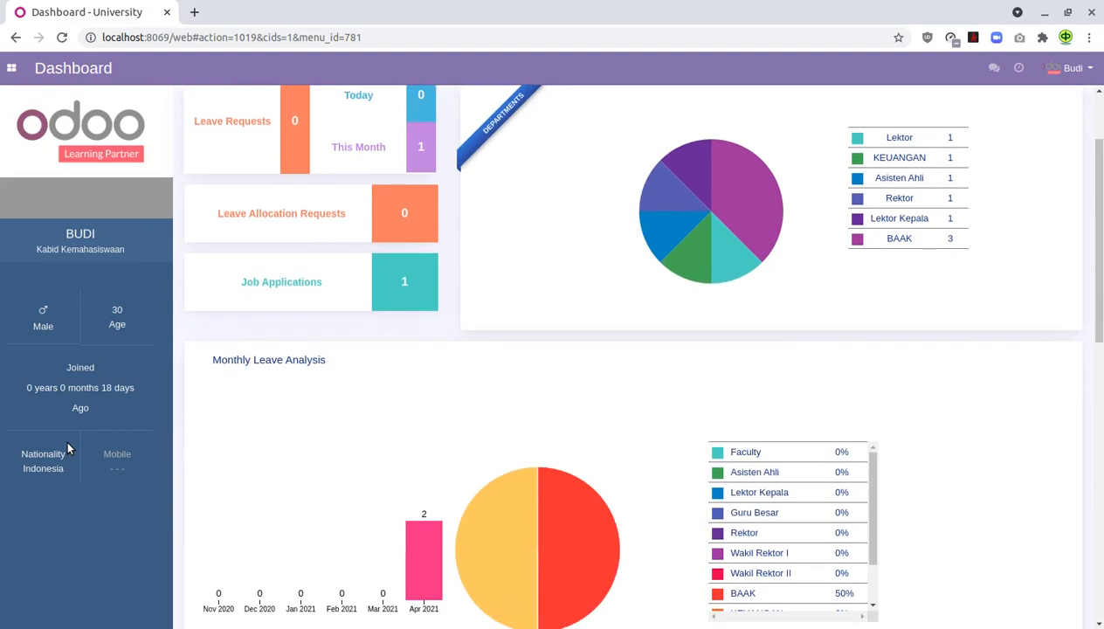
scroll(534, 262, "up", 2)
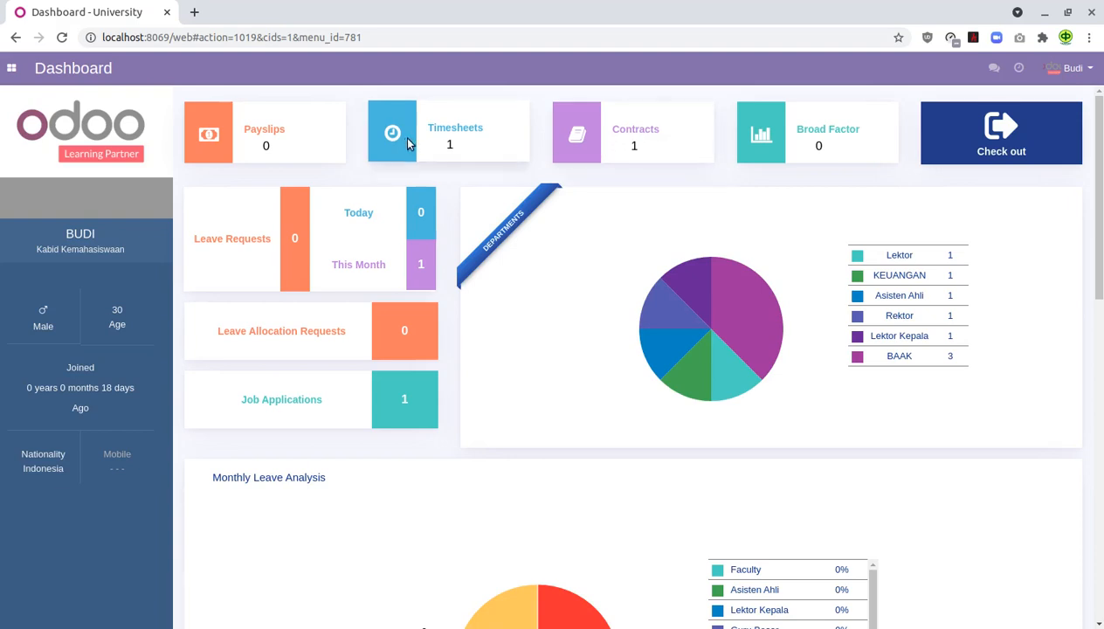
left_click(453, 140)
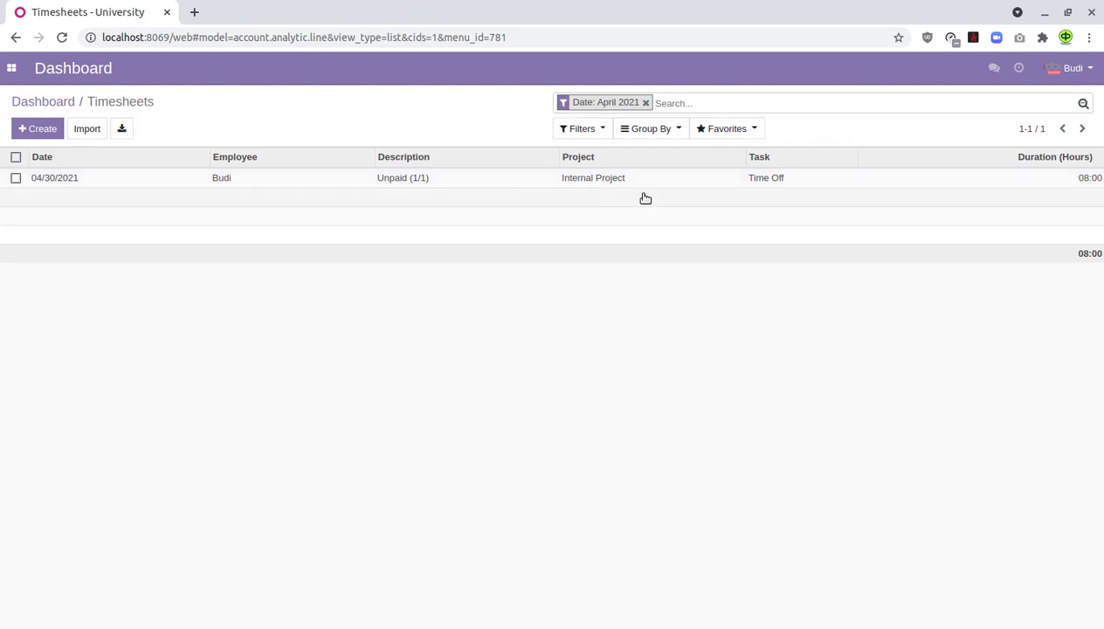
left_click(54, 101)
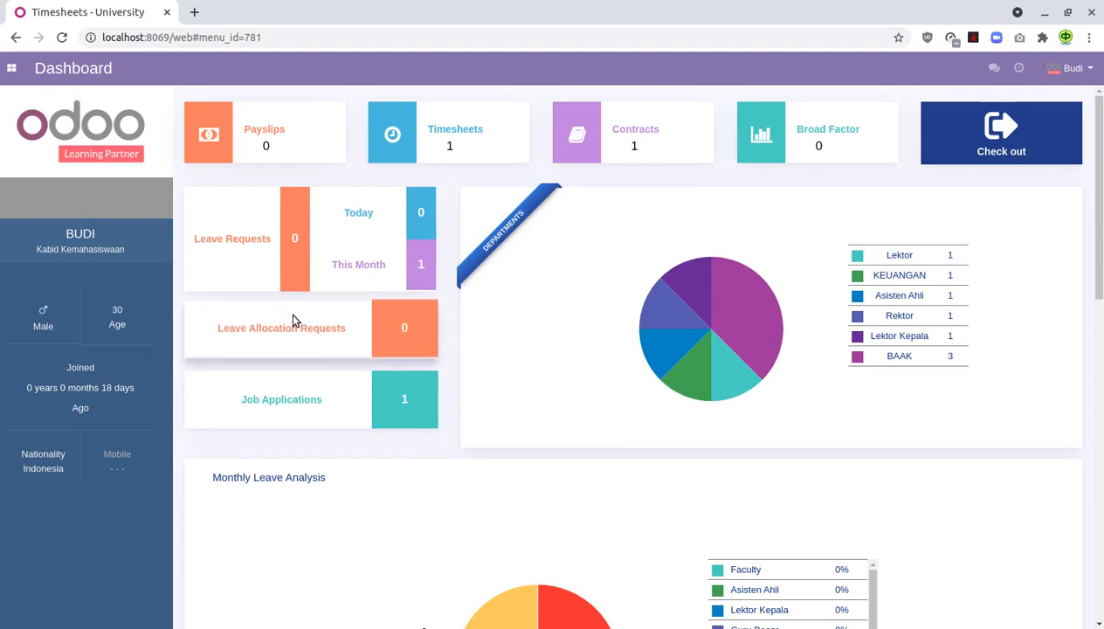
scroll(293, 321, "down", 1)
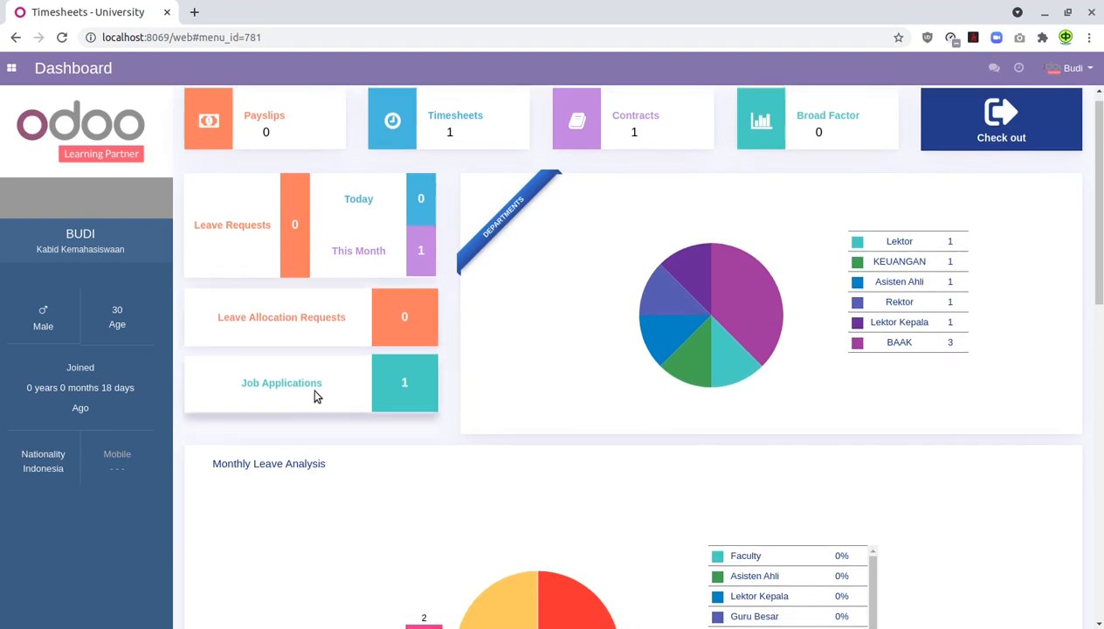
left_click(397, 390)
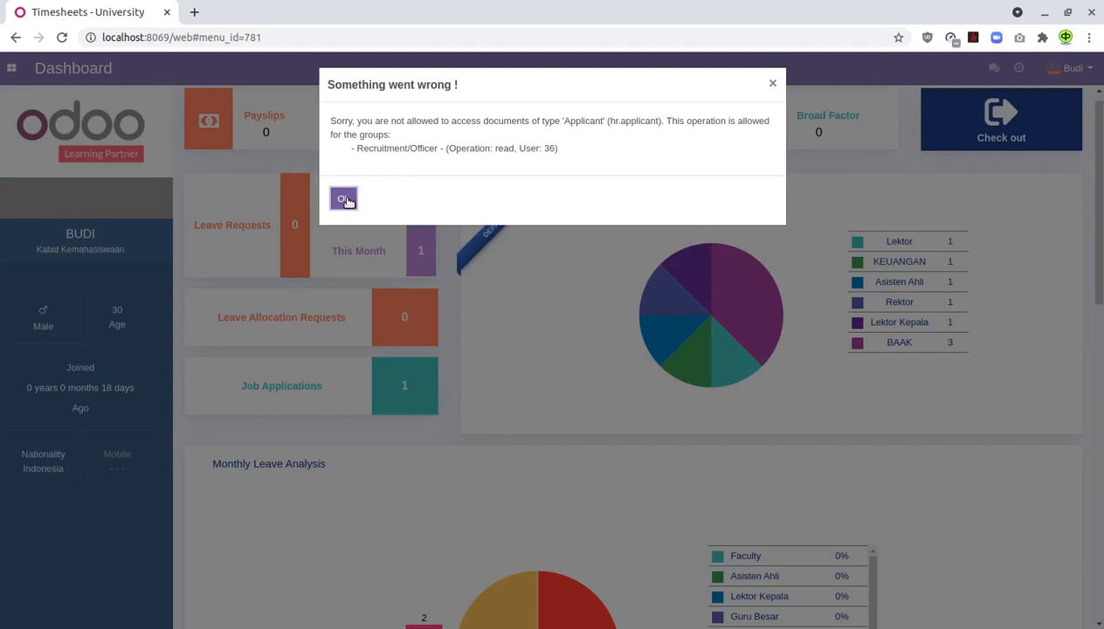
left_click(344, 199)
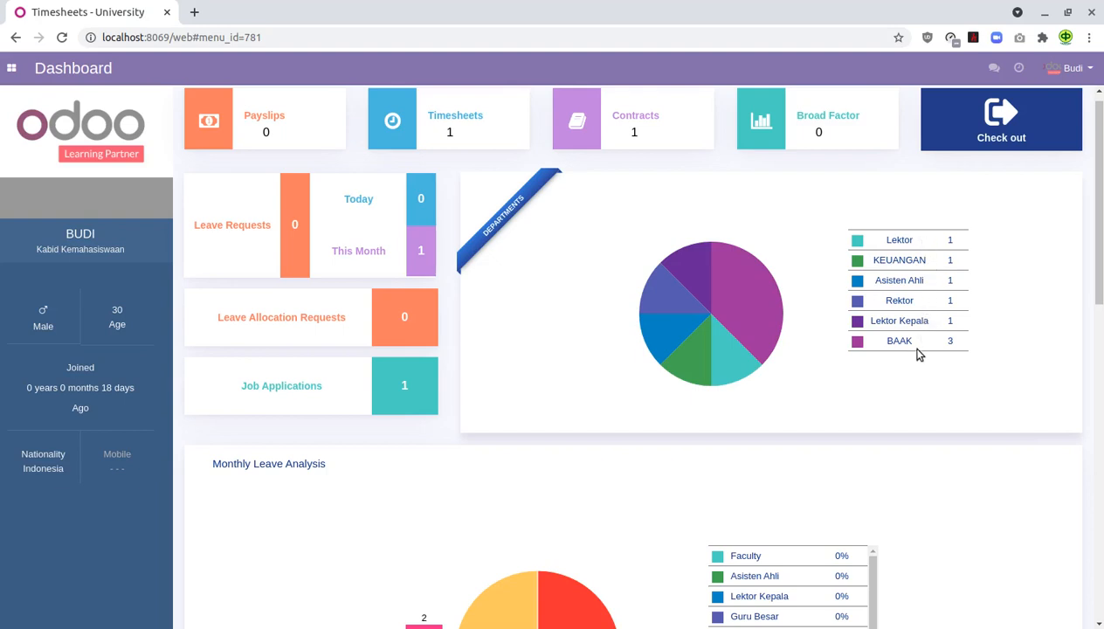
scroll(918, 354, "down", 4)
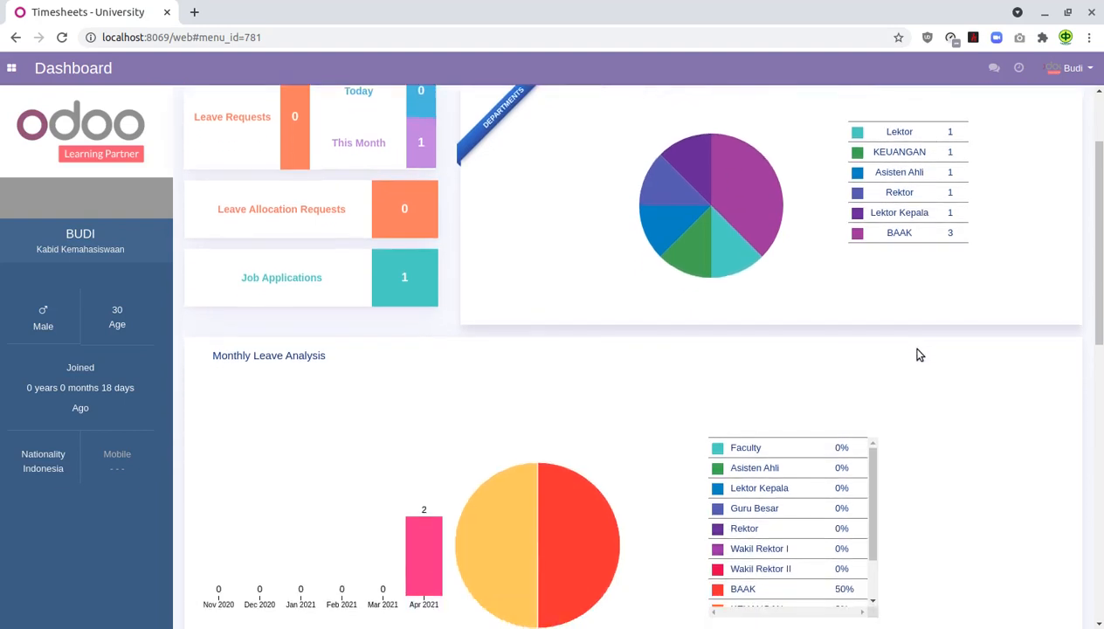
scroll(919, 354, "down", 1)
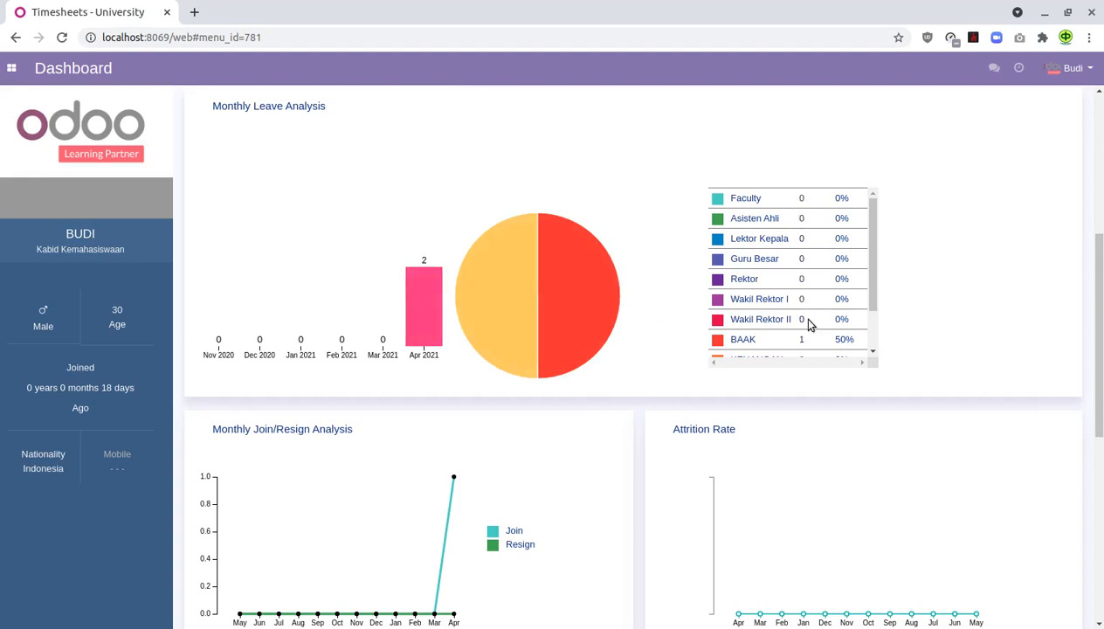
left_click_drag(870, 291, 872, 352)
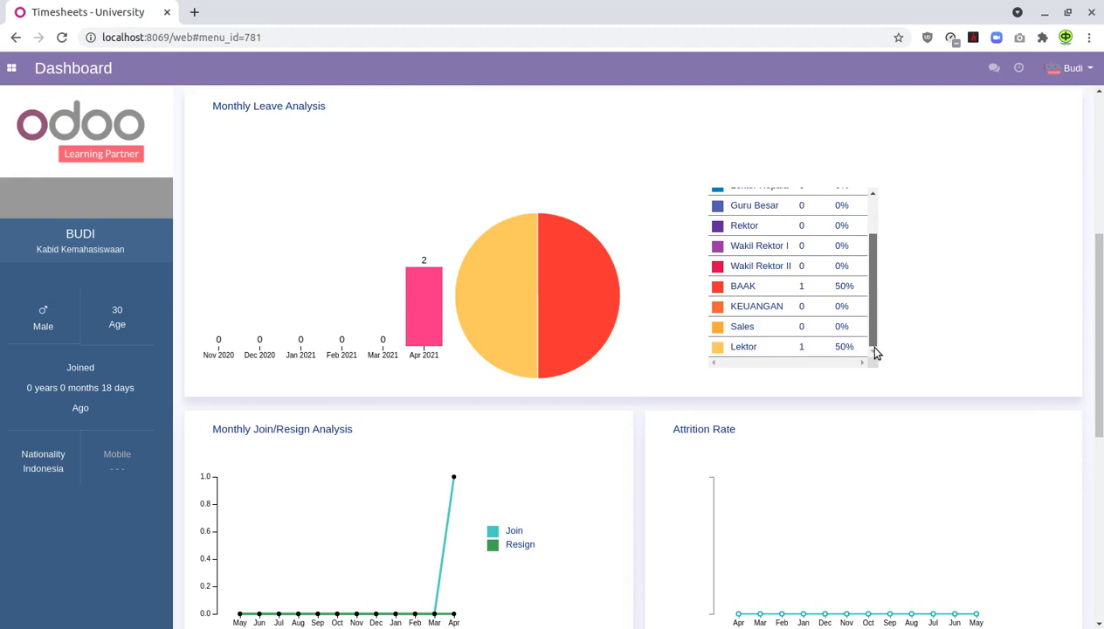
left_click_drag(876, 352, 882, 264)
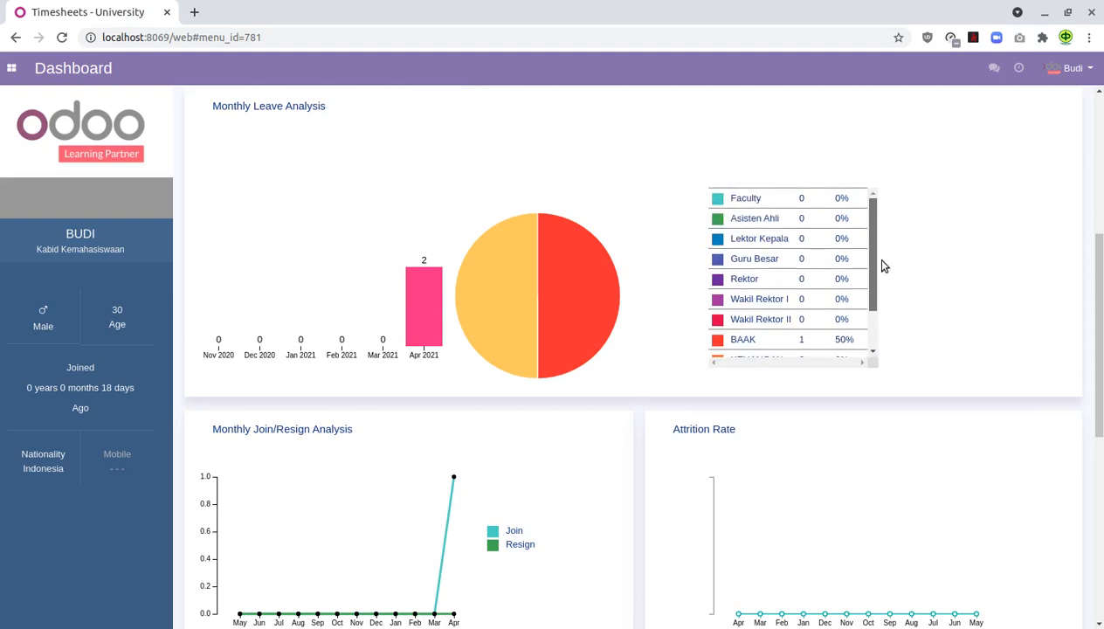
scroll(607, 418, "down", 3)
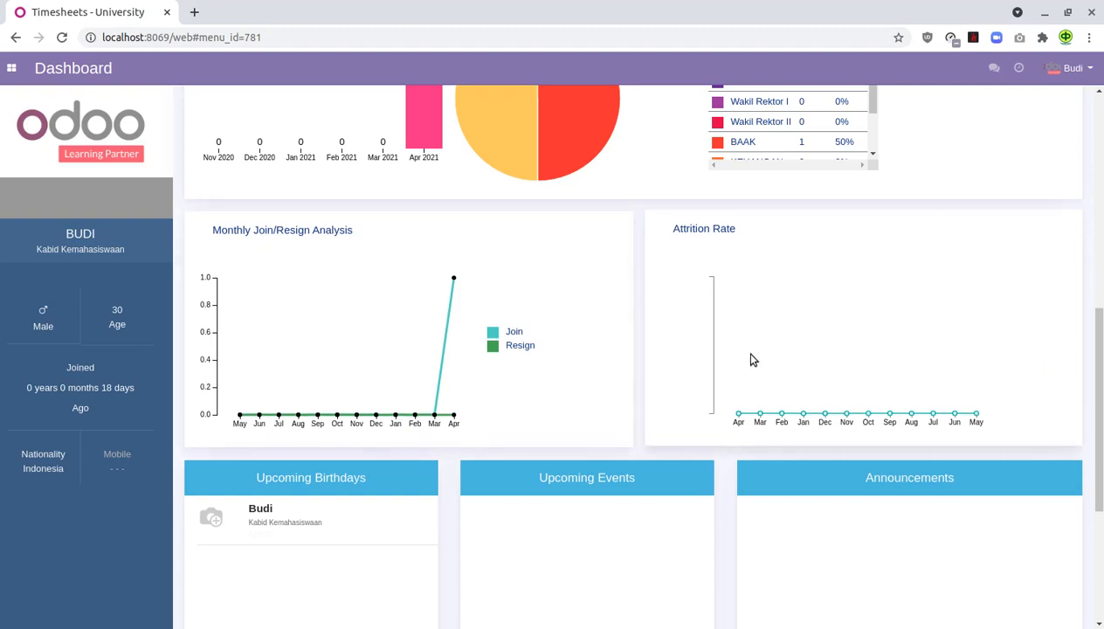
scroll(753, 360, "down", 3)
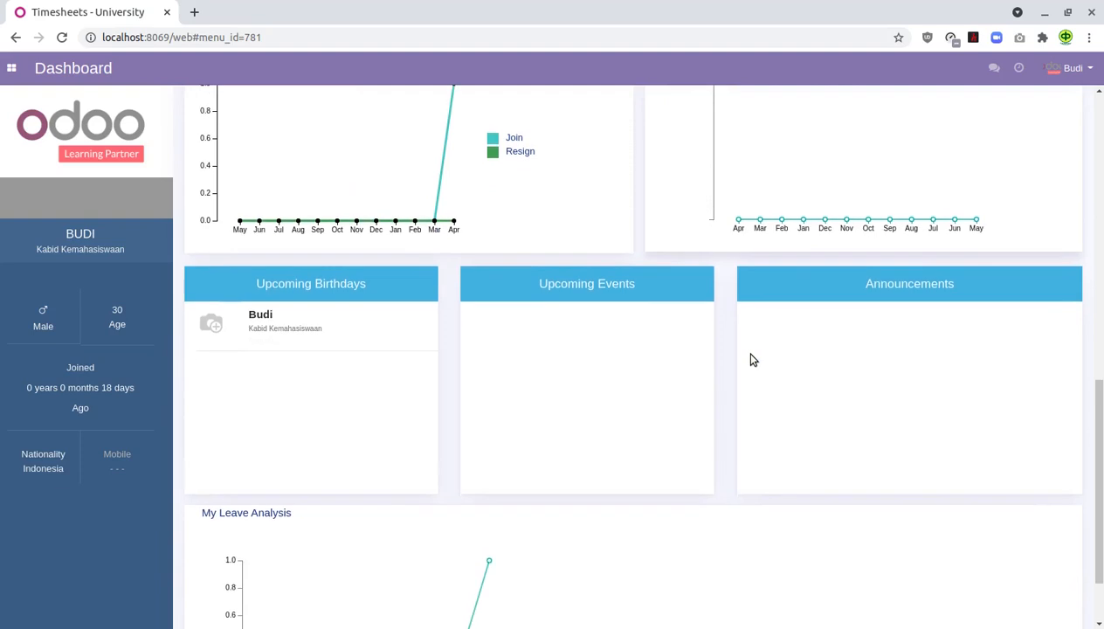
scroll(753, 359, "down", 2)
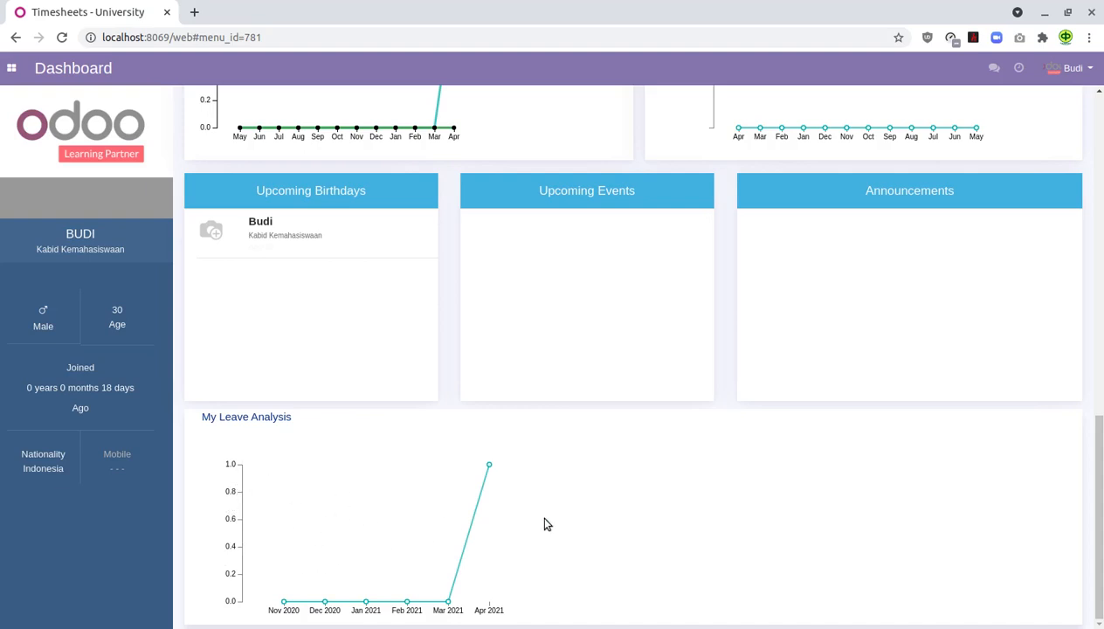
scroll(544, 524, "up", 10)
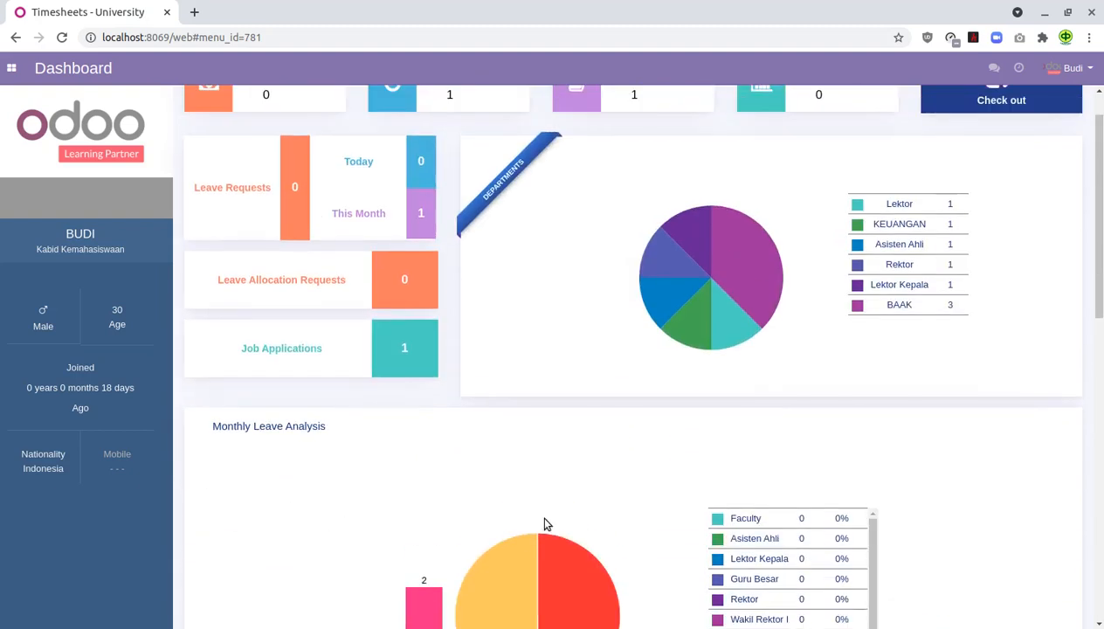
- Scroll back to the top of the Dashboard and bring up the apps menu
scroll(544, 524, "up", 1)
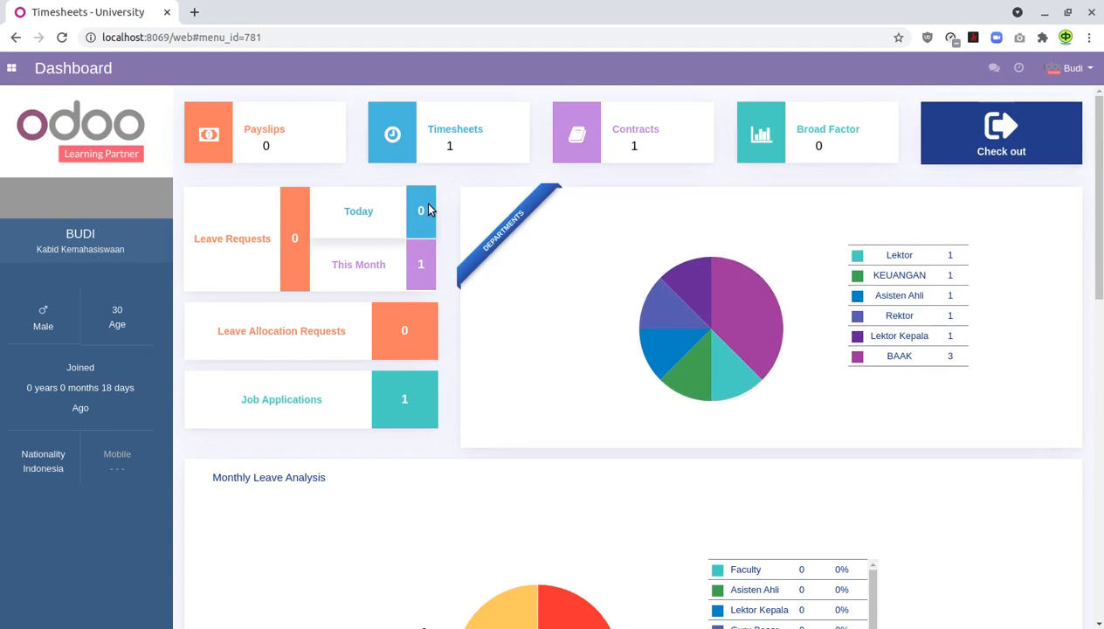
left_click(13, 65)
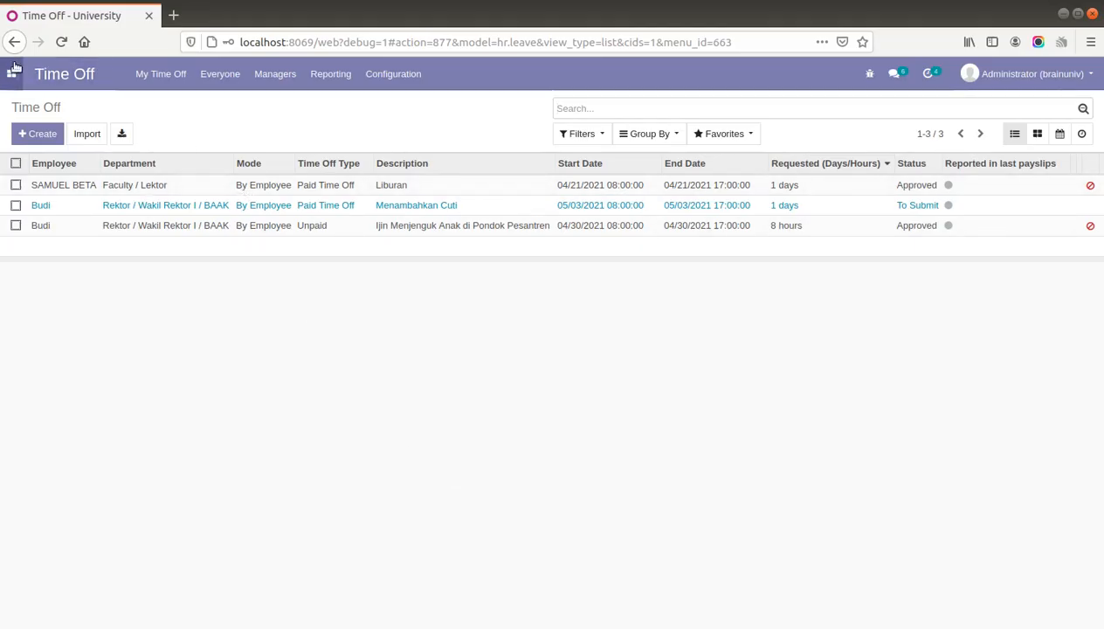
- Reopen the apps menu from the Time Off list in the administrator's window
left_click(12, 73)
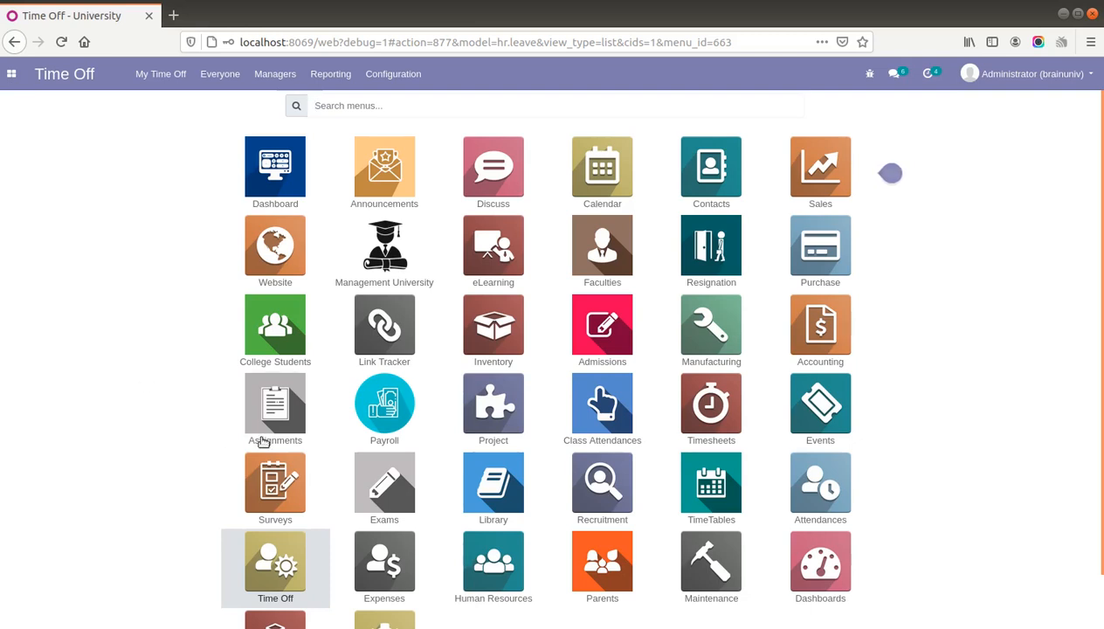
- Go to Accounting's Vendors > Payments list, which is still empty
left_click(830, 331)
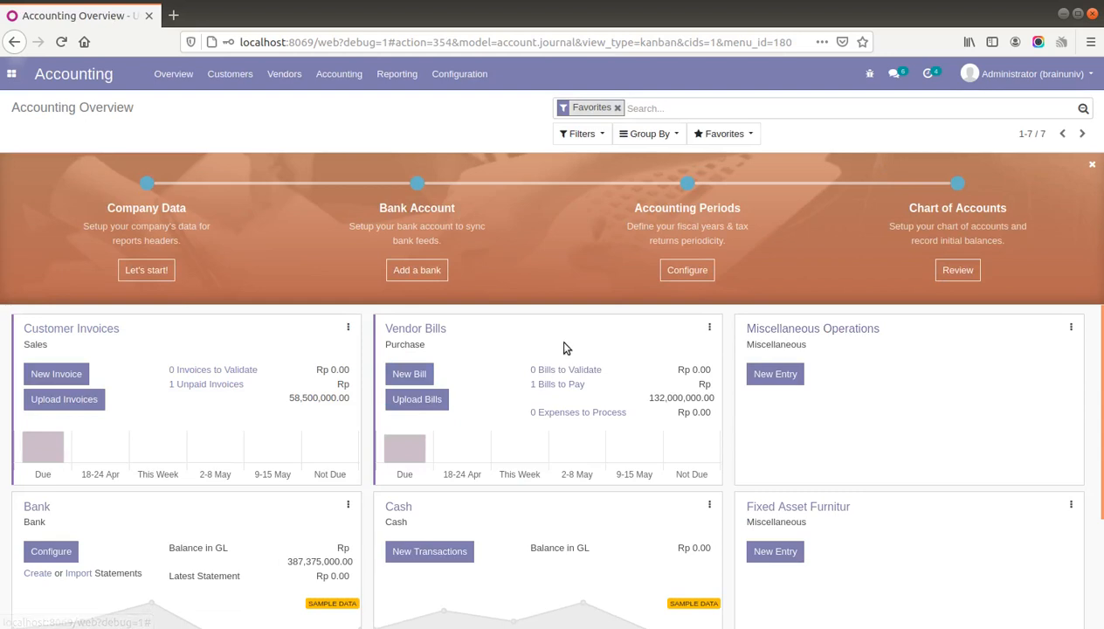
left_click(288, 77)
left_click(297, 159)
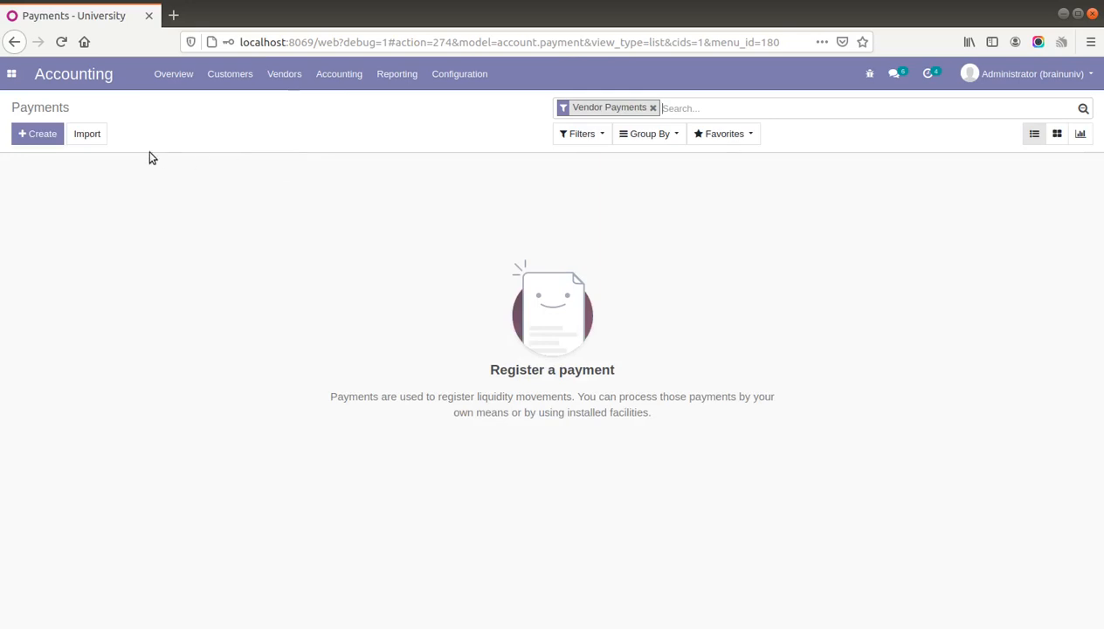
- Start a new vendor payment with the employee chosen as partner
left_click(48, 134)
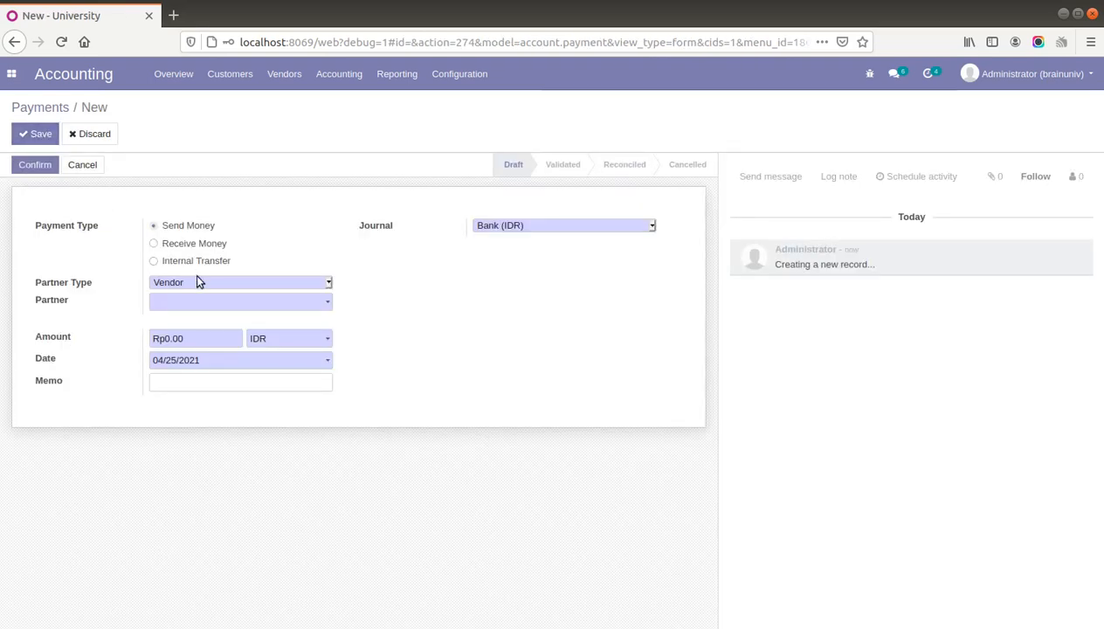
left_click(212, 302)
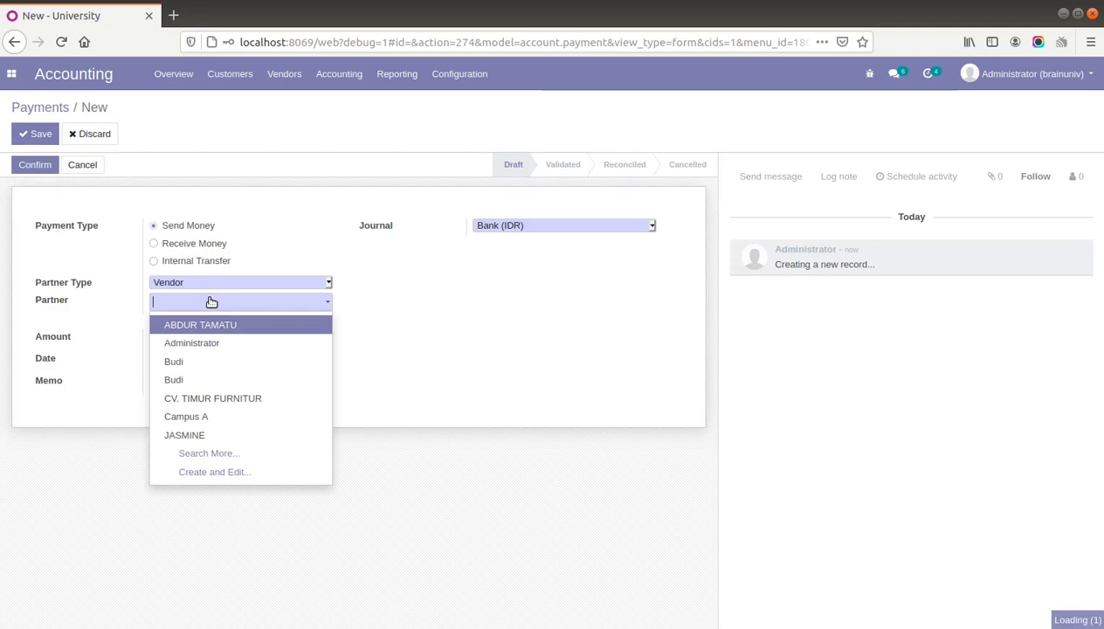
left_click(209, 361)
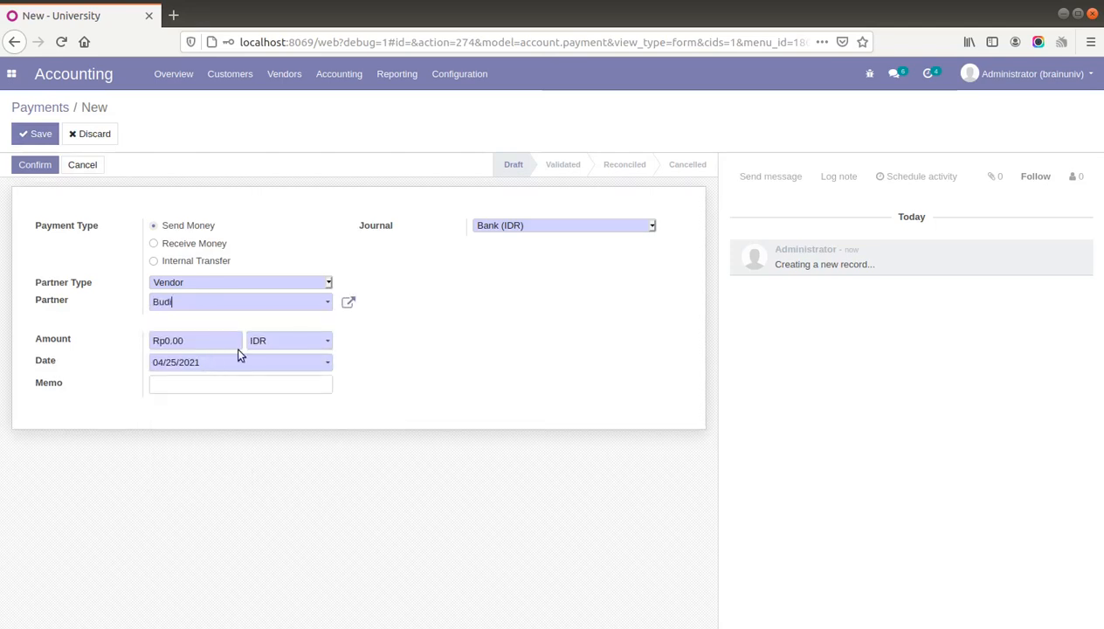
- Review the employee's partner record, including its Invoicing tab, and save it
left_click(349, 304)
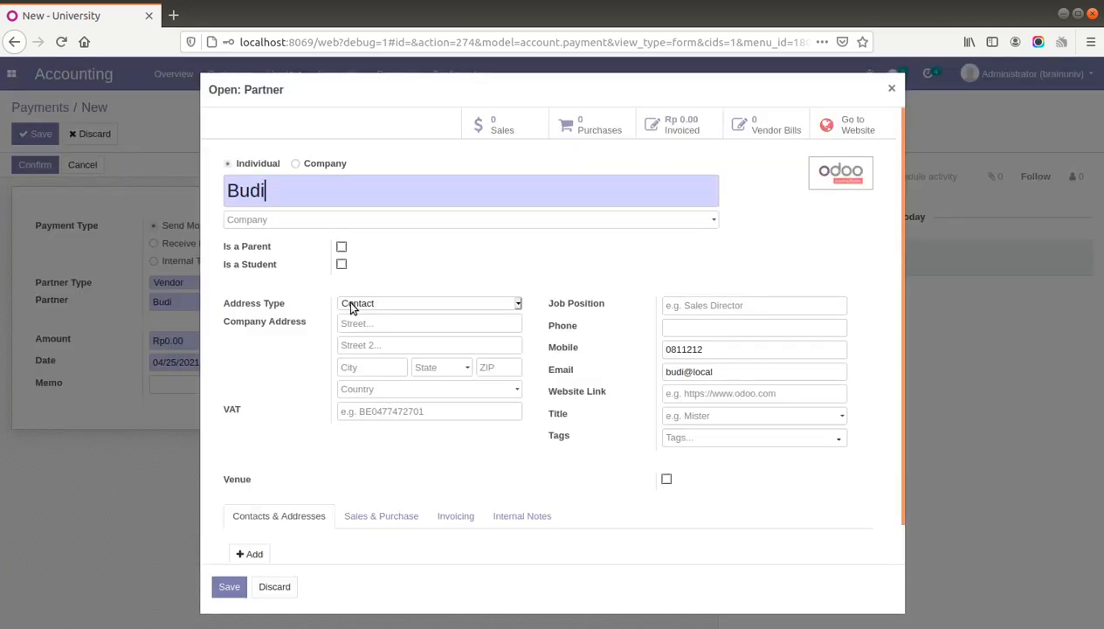
left_click(463, 516)
scroll(566, 510, "down", 4)
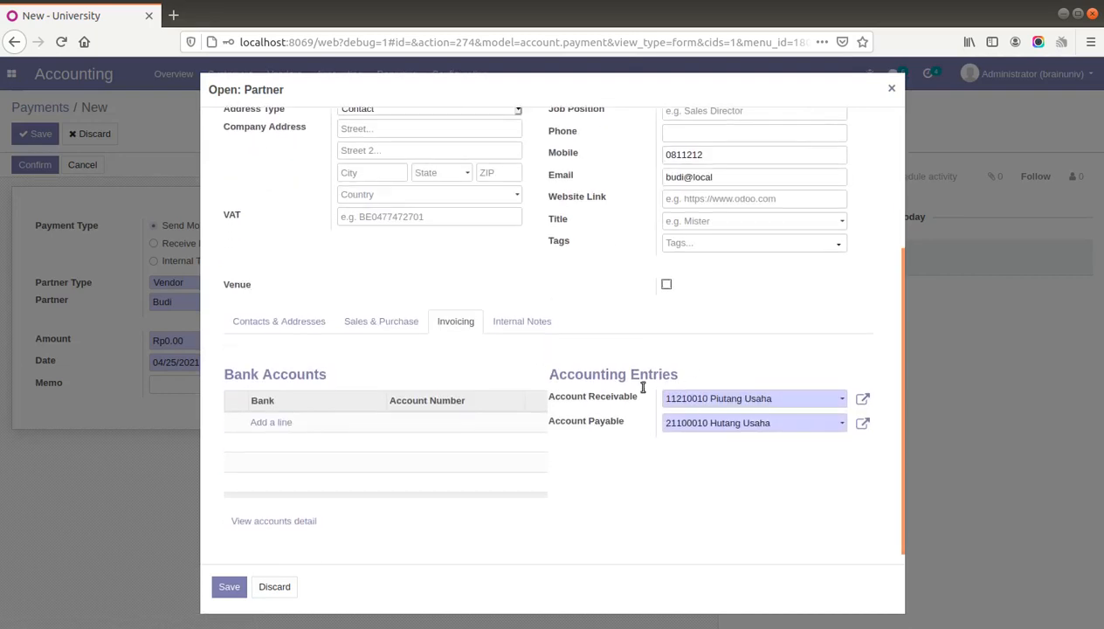
scroll(515, 327, "up", 4)
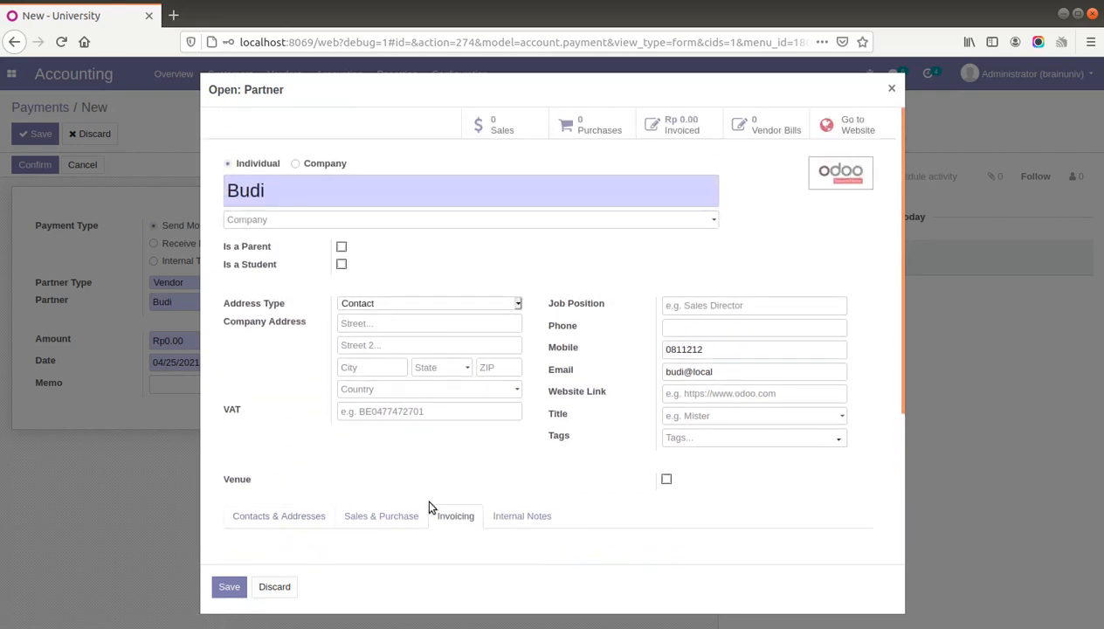
left_click(230, 586)
left_click(187, 340)
- Enter amount 1500000 and memo 'Uang Perjalanan Dinas ke Jogja untuk 2 hari', then save and confirm
type("1")
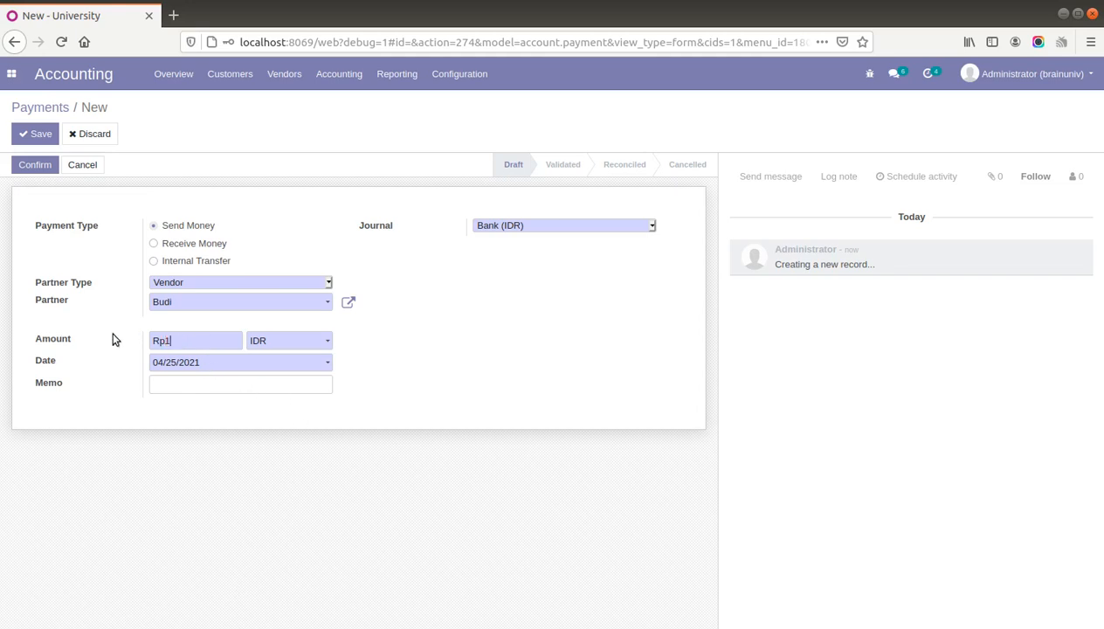
type("500000")
left_click(193, 386)
type("Uang Perjalanan Dinas")
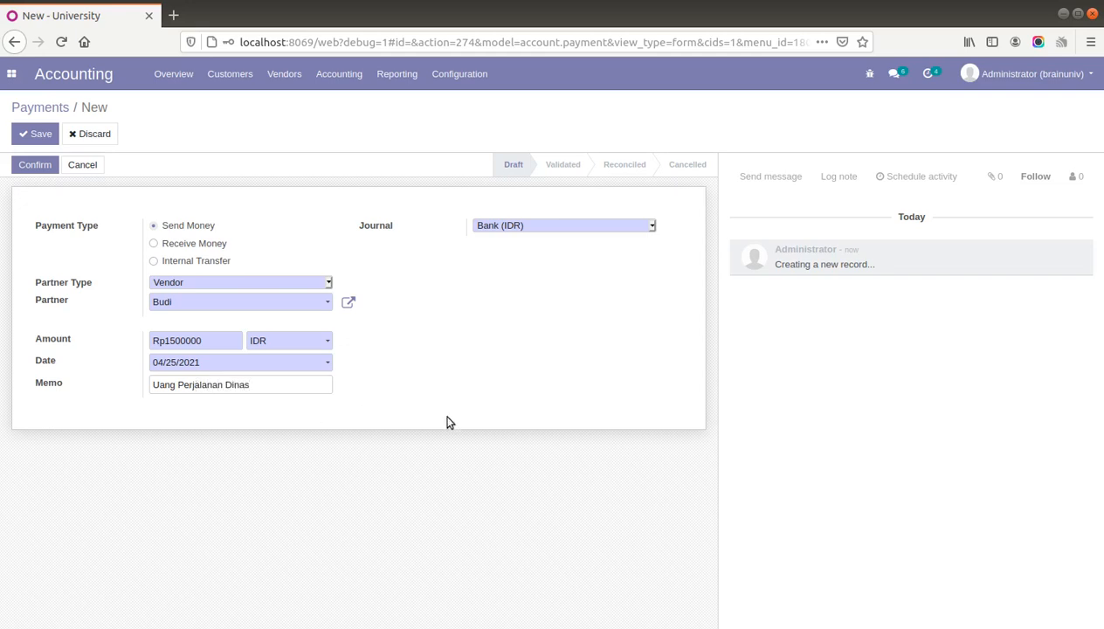
type(" ke Jogja")
type("untuk 2 hari")
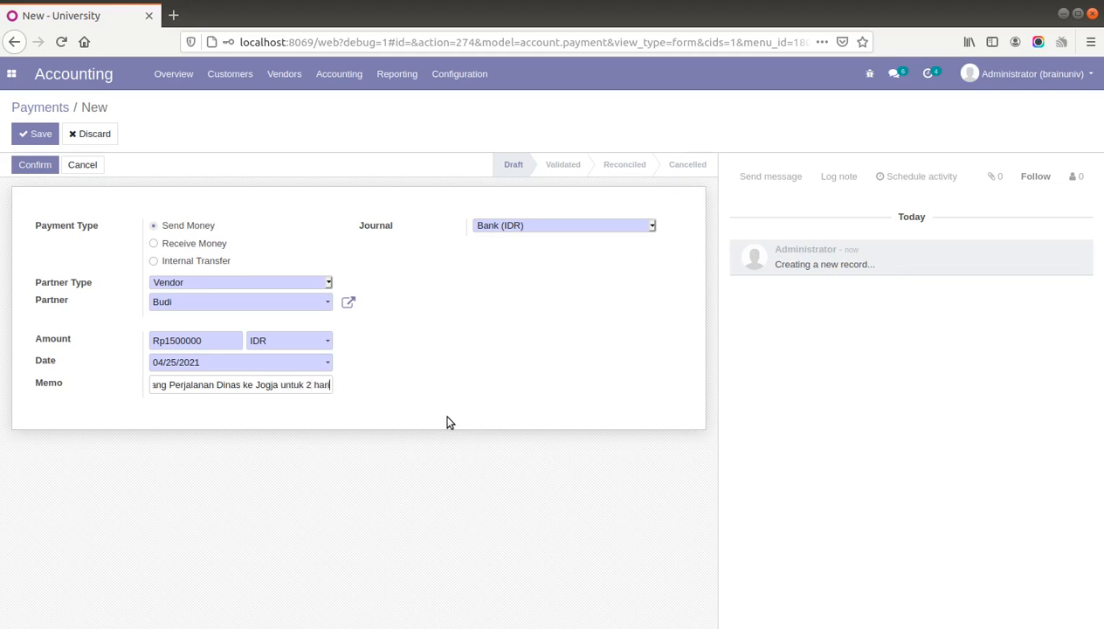
left_click(38, 134)
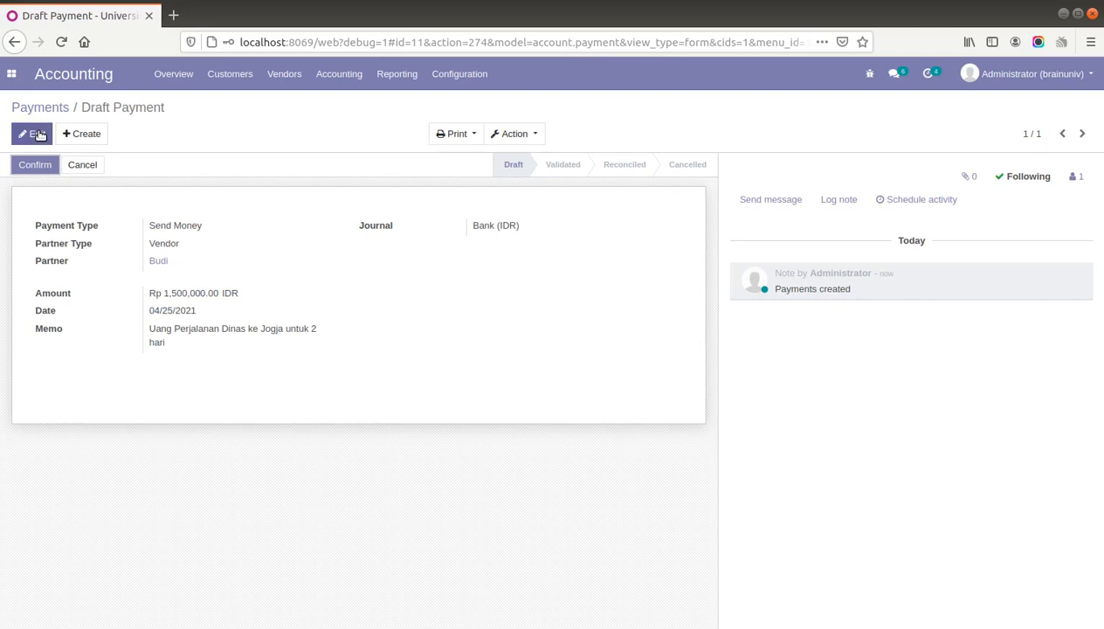
left_click(35, 167)
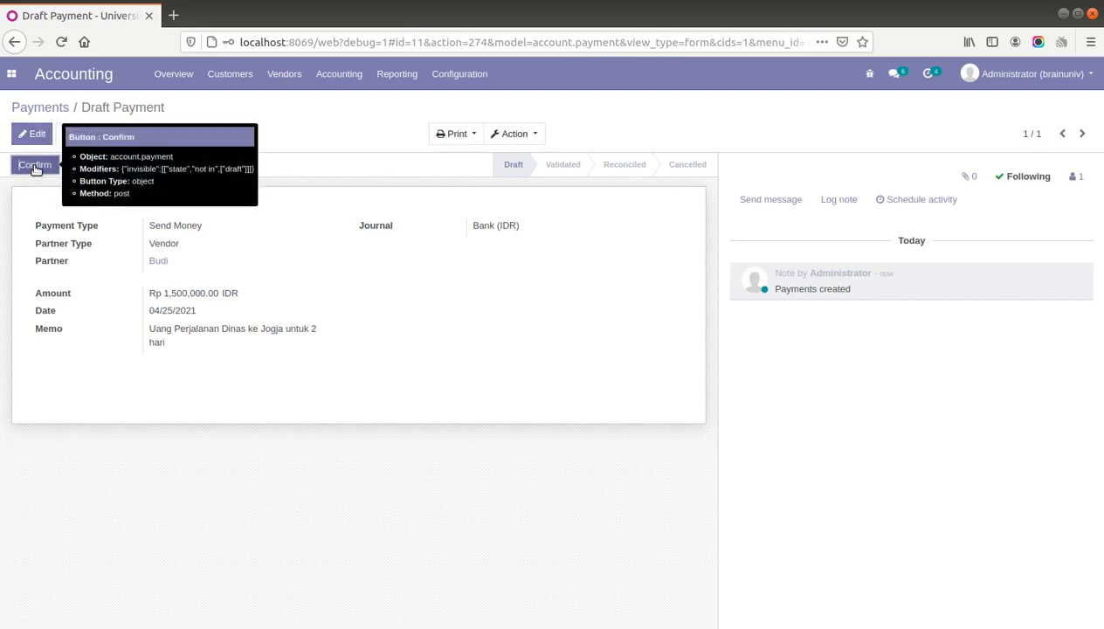
left_click(35, 167)
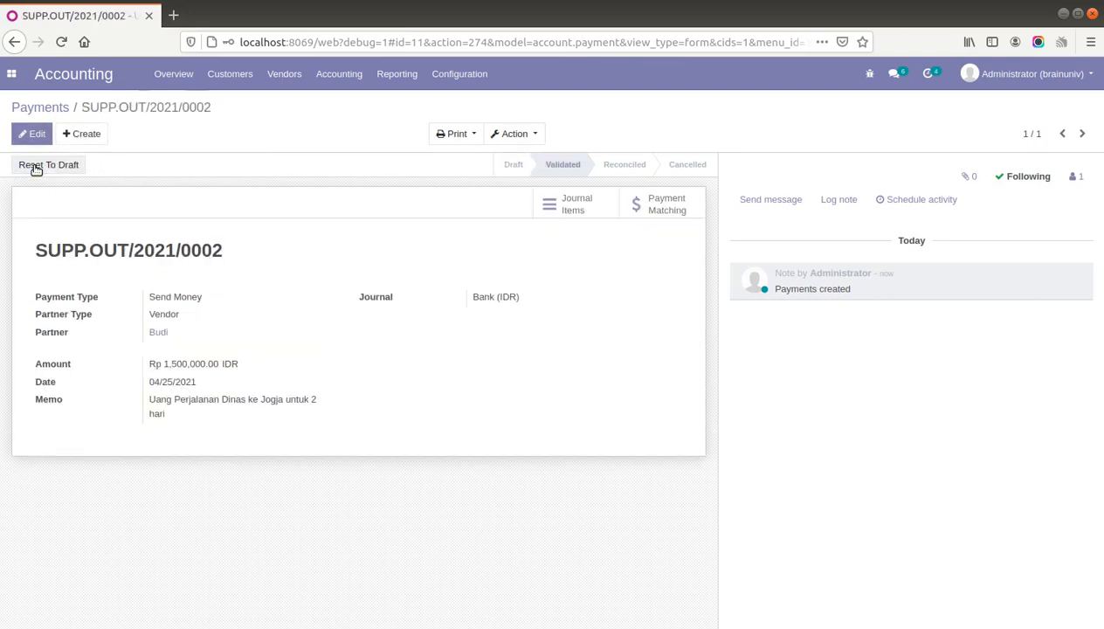
- Review the journal items that the payment created
left_click(571, 208)
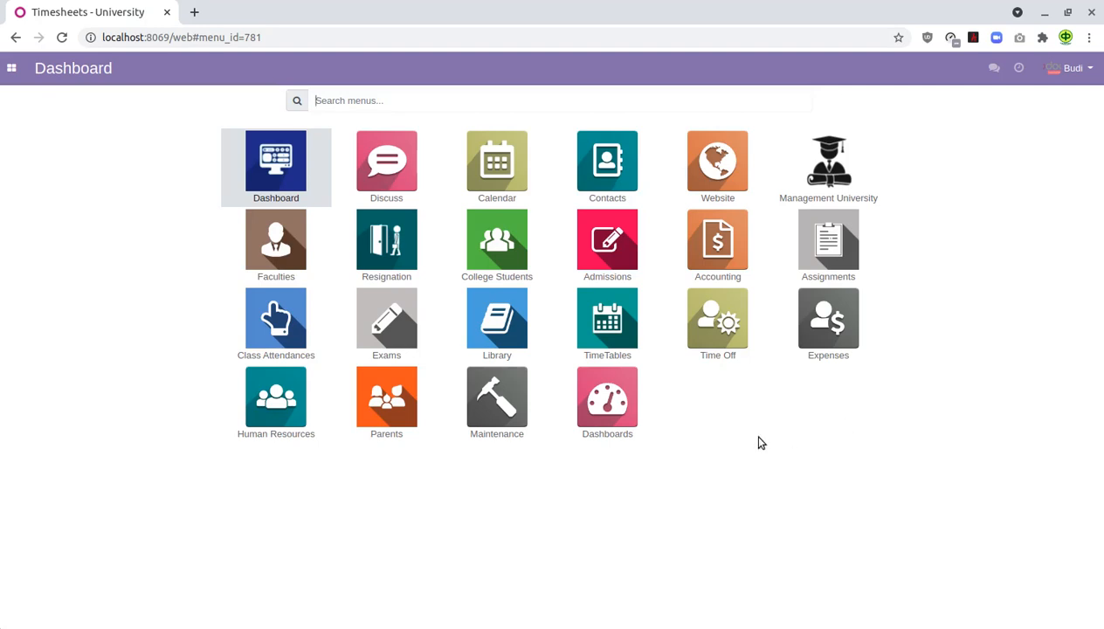
- In Expenses, create a 'Taxi Online' expense with product Taksi Online at unit price 200000
left_click(830, 332)
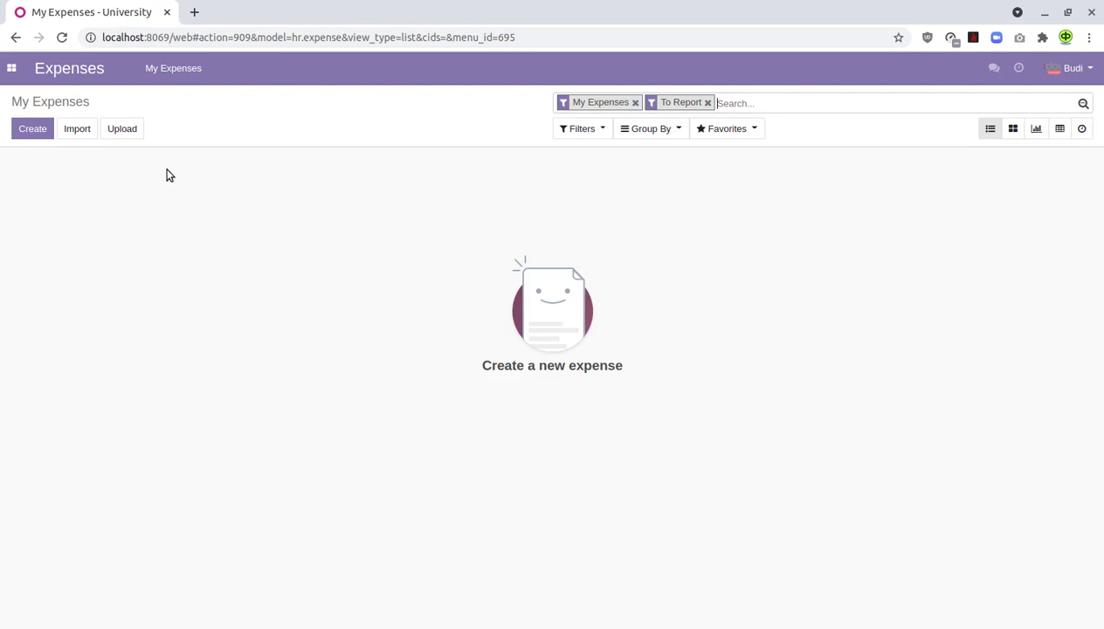
left_click(29, 131)
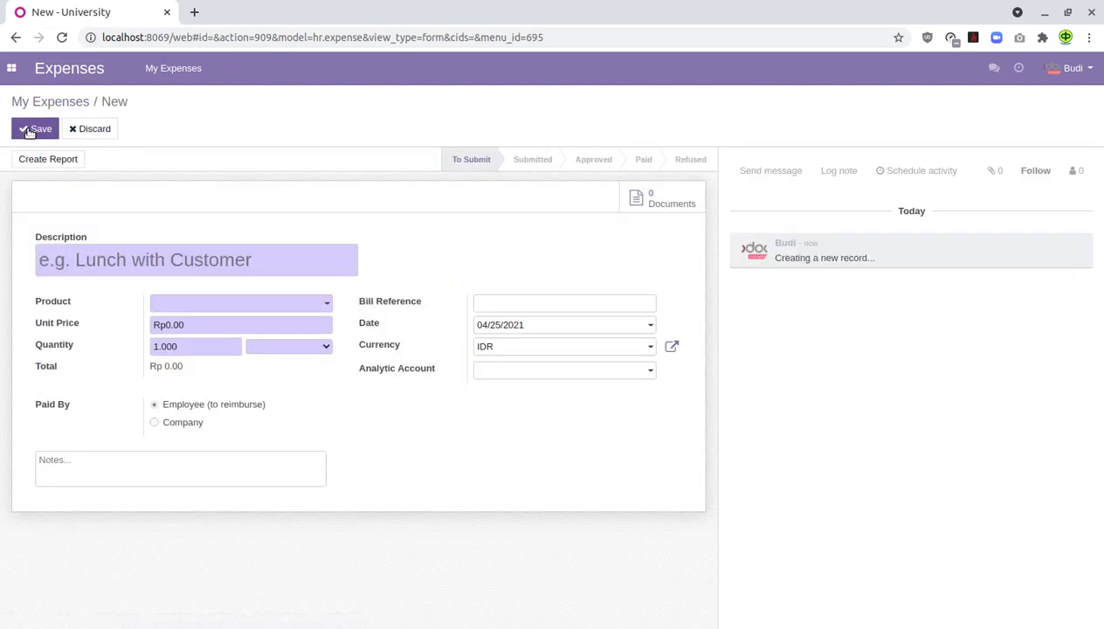
type("Taxi")
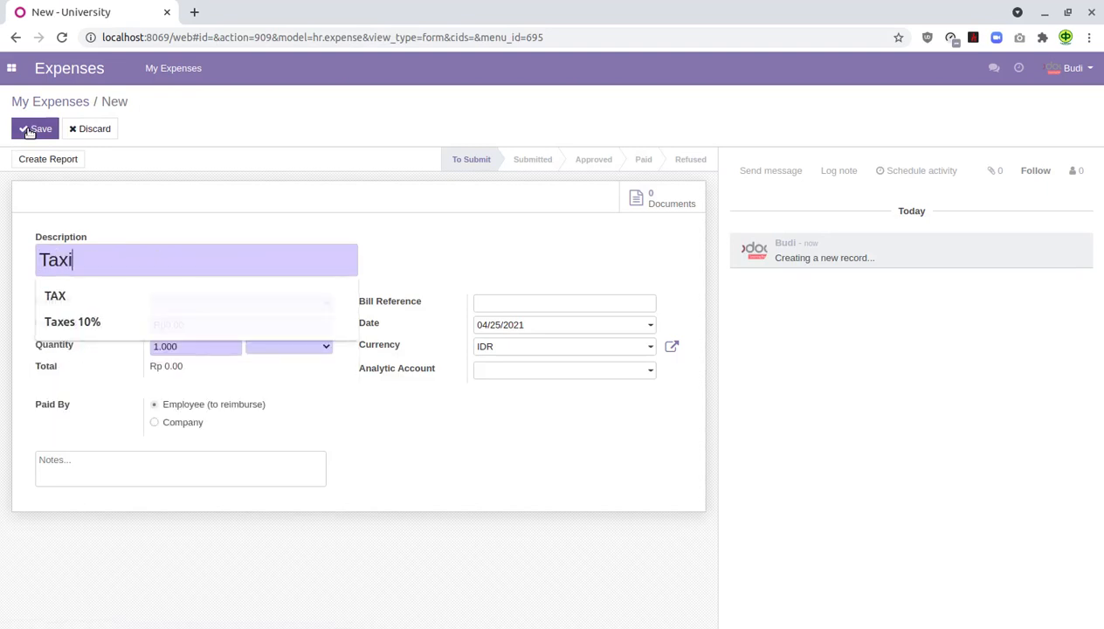
type(" Online")
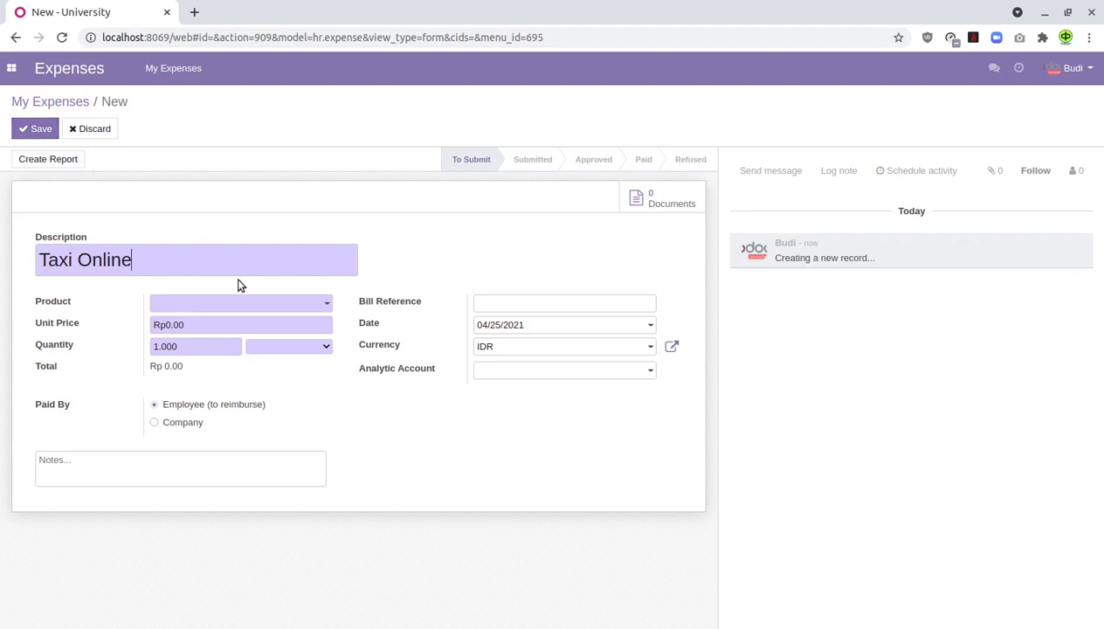
left_click(278, 304)
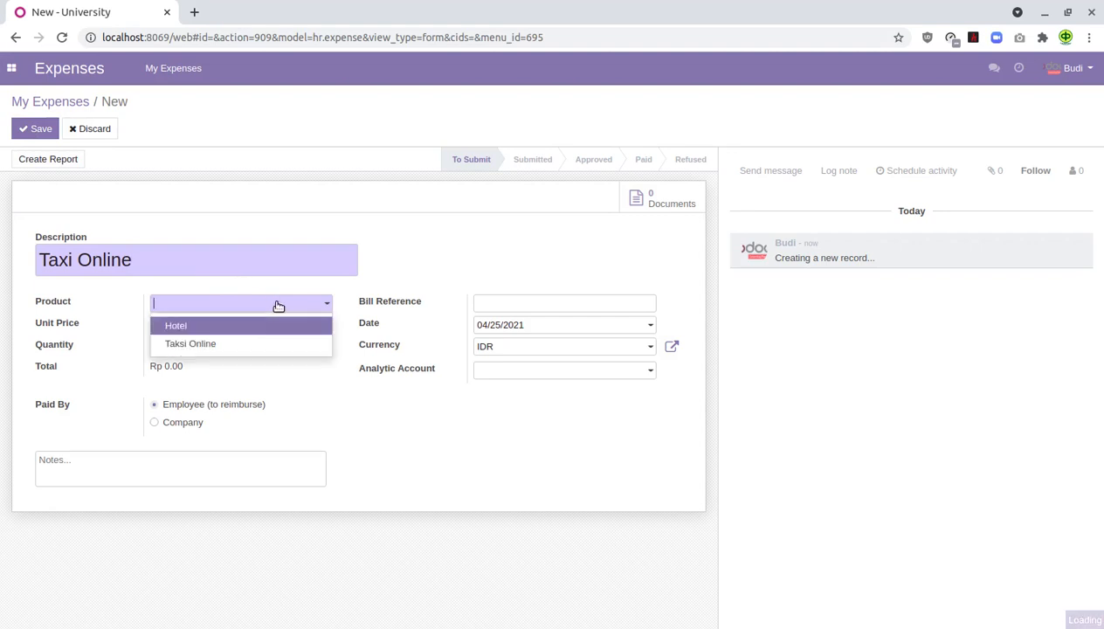
left_click(233, 344)
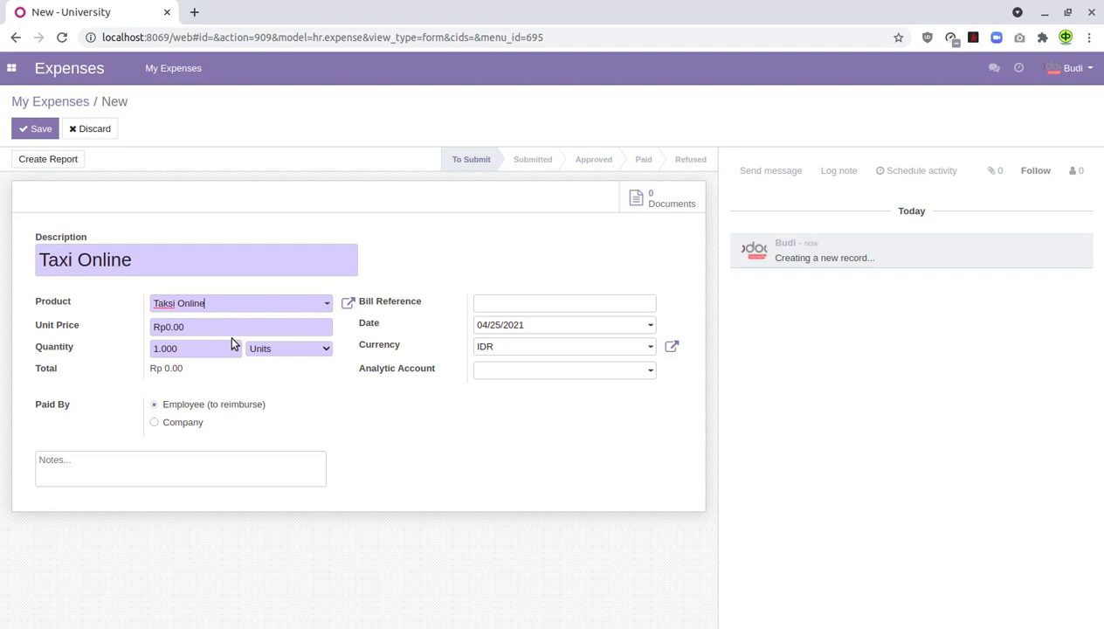
left_click_drag(214, 325, 110, 319)
type("200000")
left_click(525, 301)
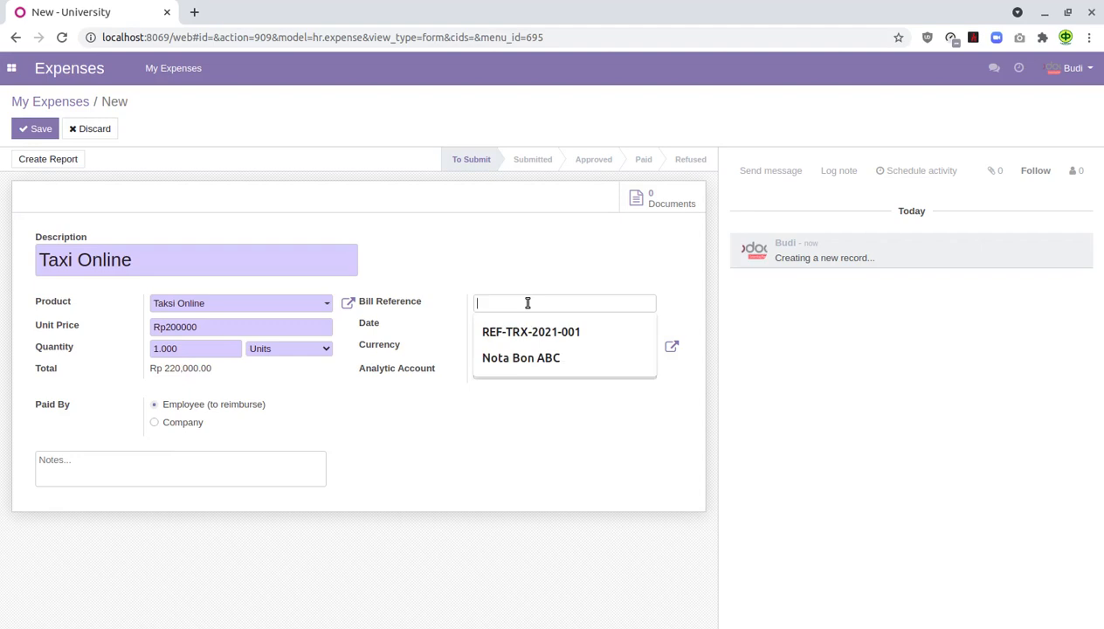
- Add bill reference 'Reff Aplikasi #11' and note 'Perjalanan dari Rumah ke Stasiun Ps. Senen', then save
type("Reff ")
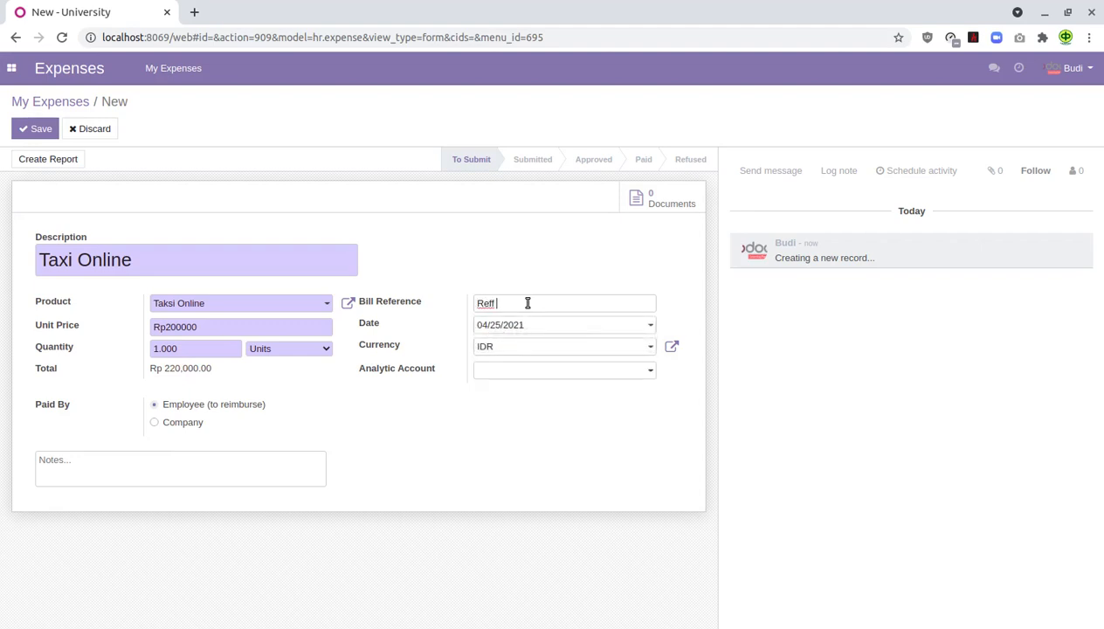
type("Aplikasi")
type("#11")
left_click(259, 469)
type("Perjalanan d")
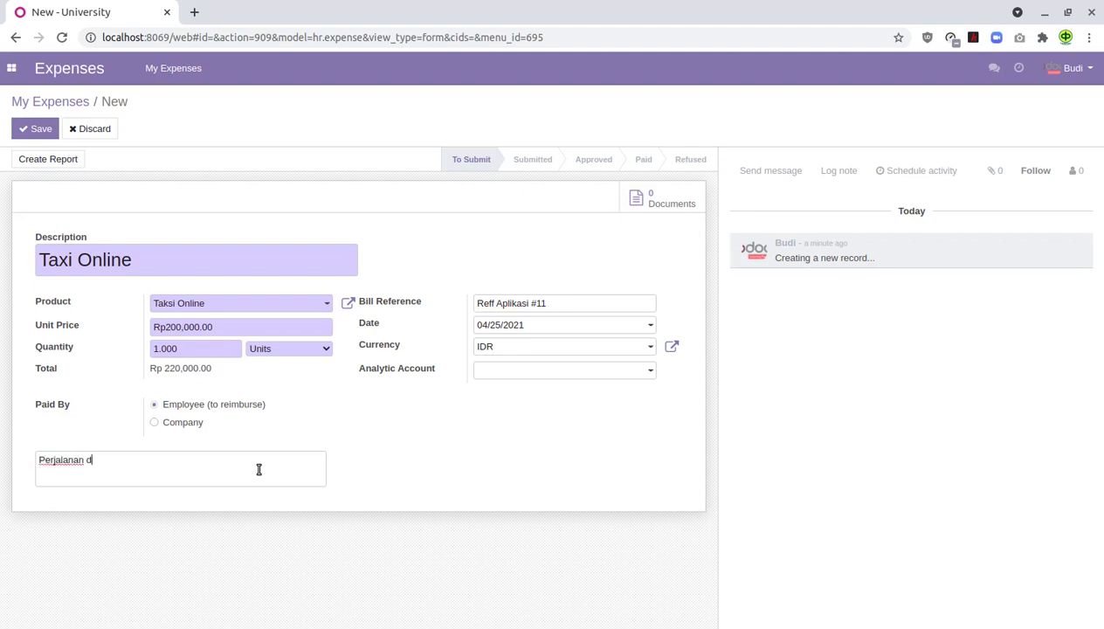
type("ari Rumah ke Stasiun")
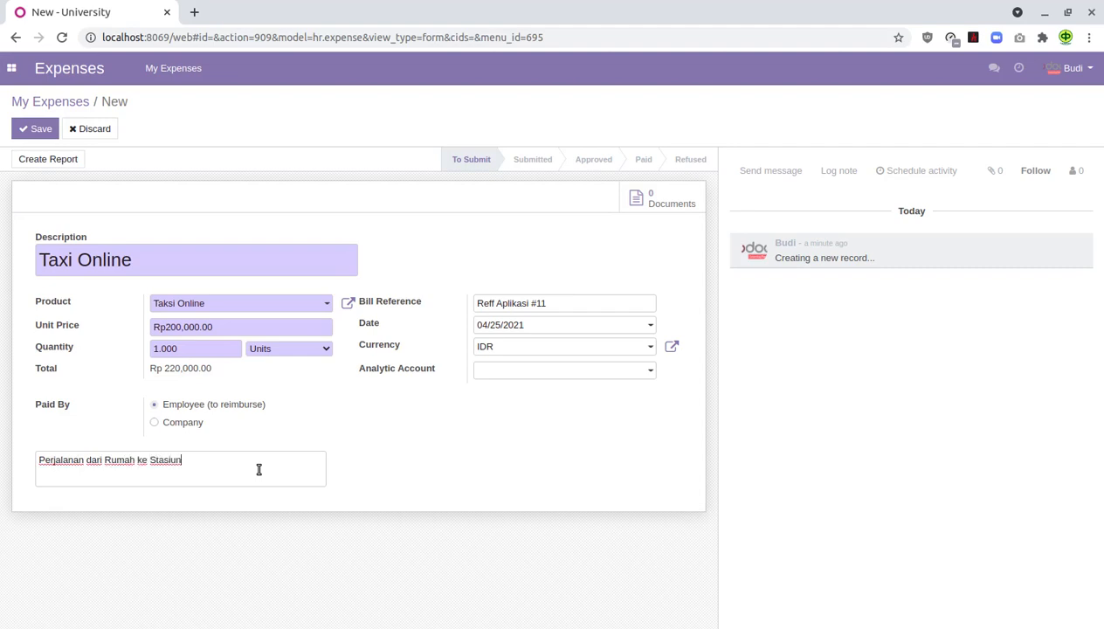
type(" Ps. Senen")
left_click(39, 128)
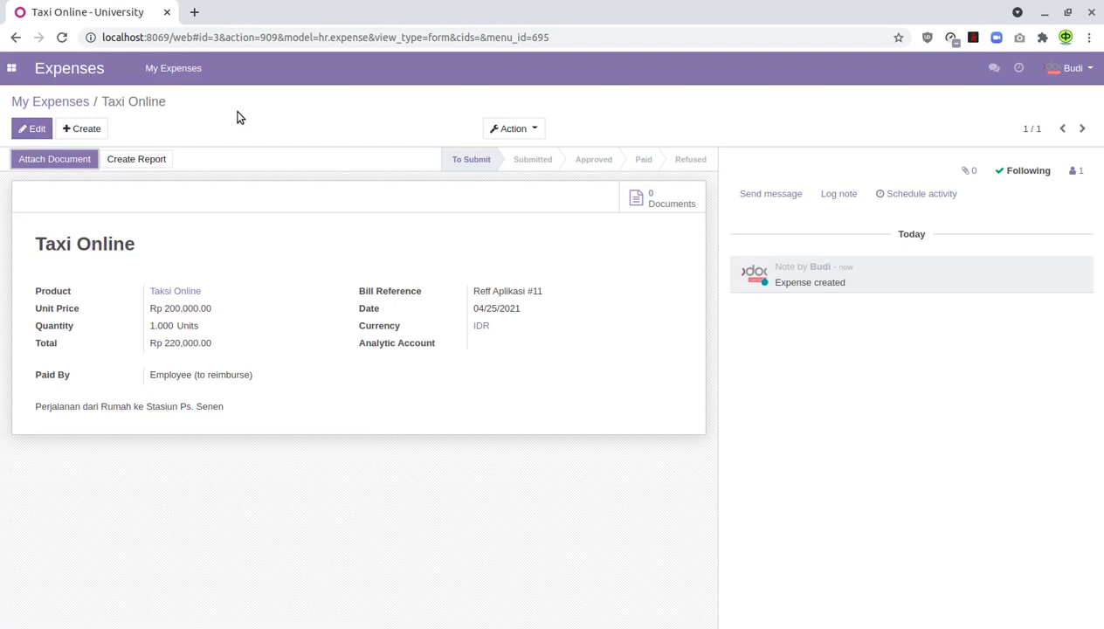
- Start a new expense described 'Beli Tiket KAI Ps. Senen - Jogja PP', leaving Product empty
left_click(95, 129)
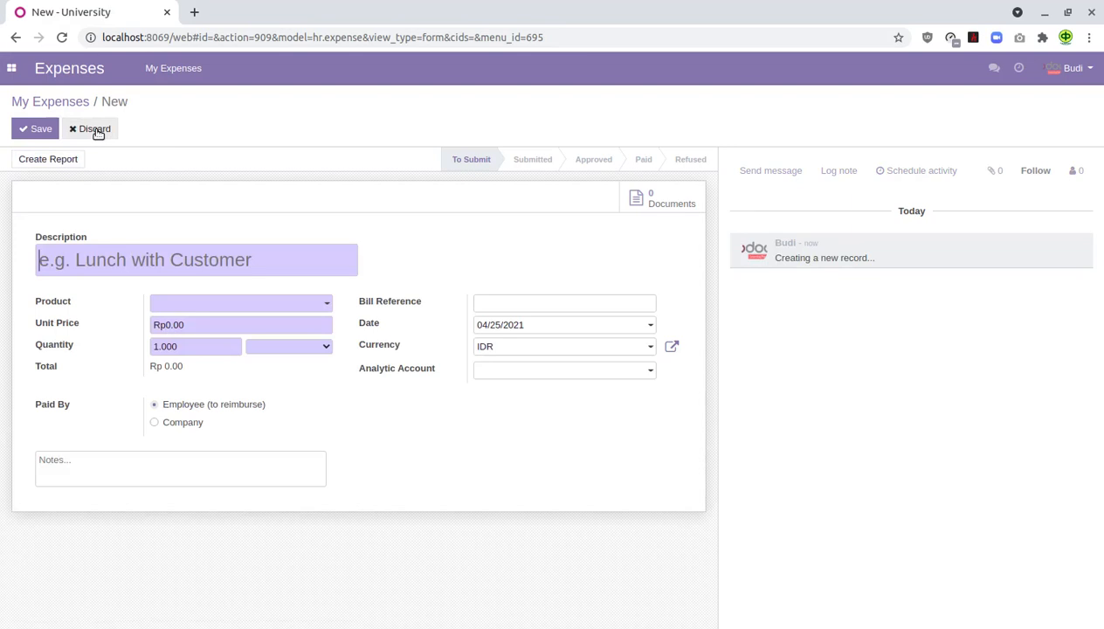
type("Beli ")
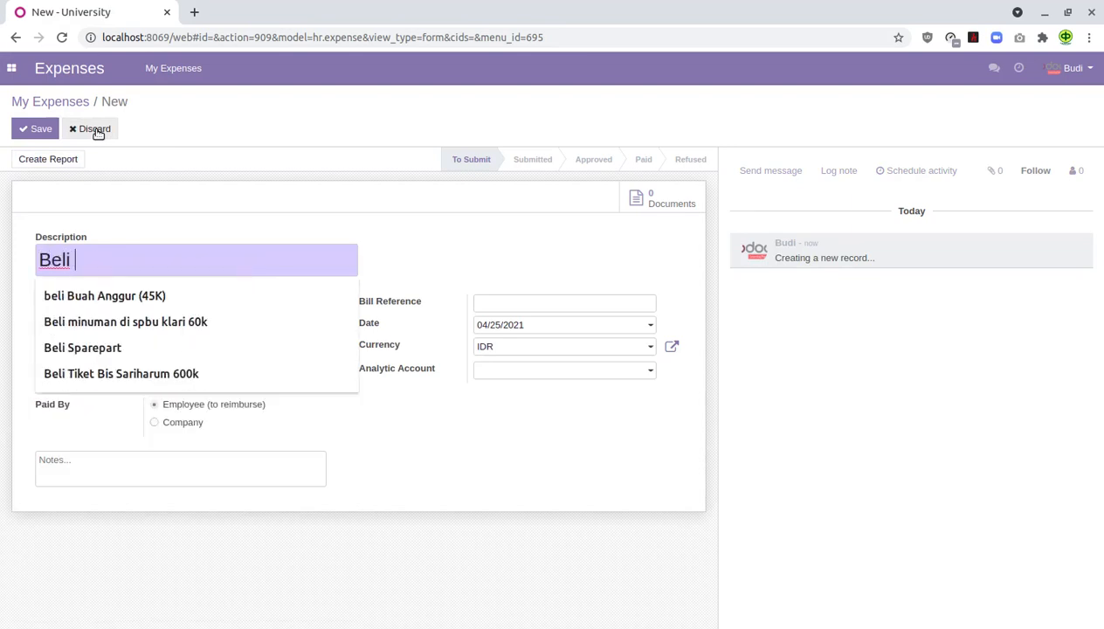
type("Tiket")
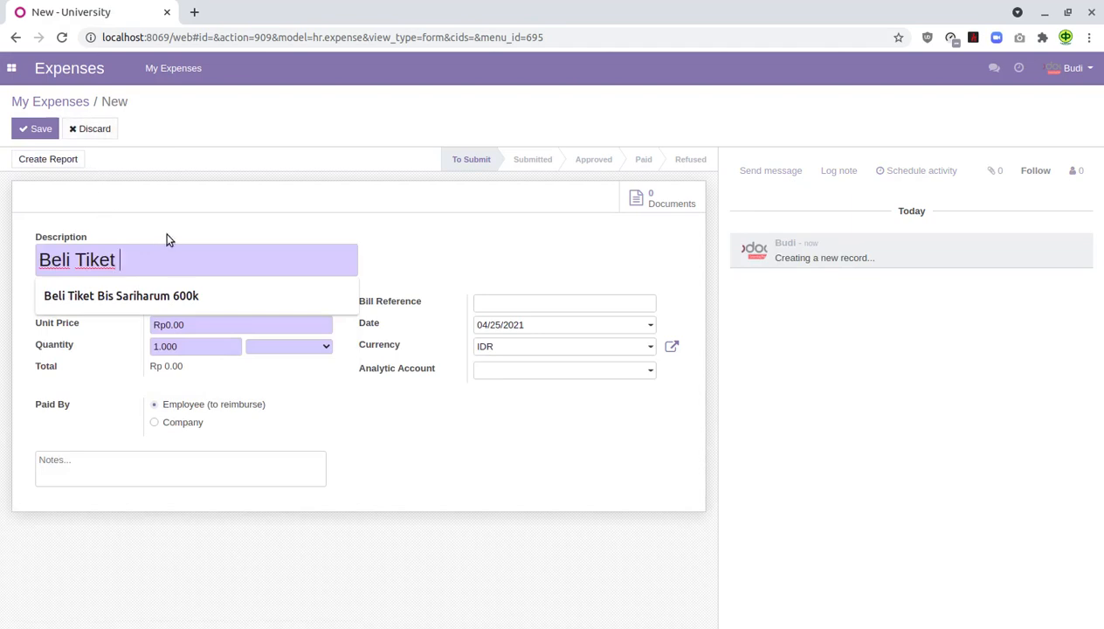
type(" KAI")
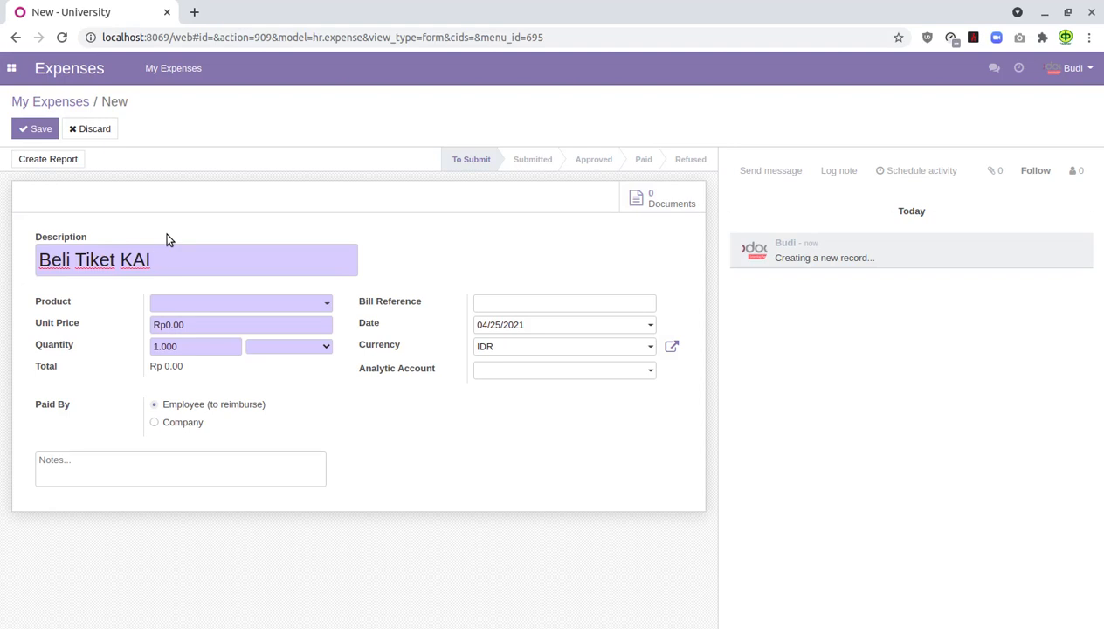
type(" Ps. Senen - Jogja")
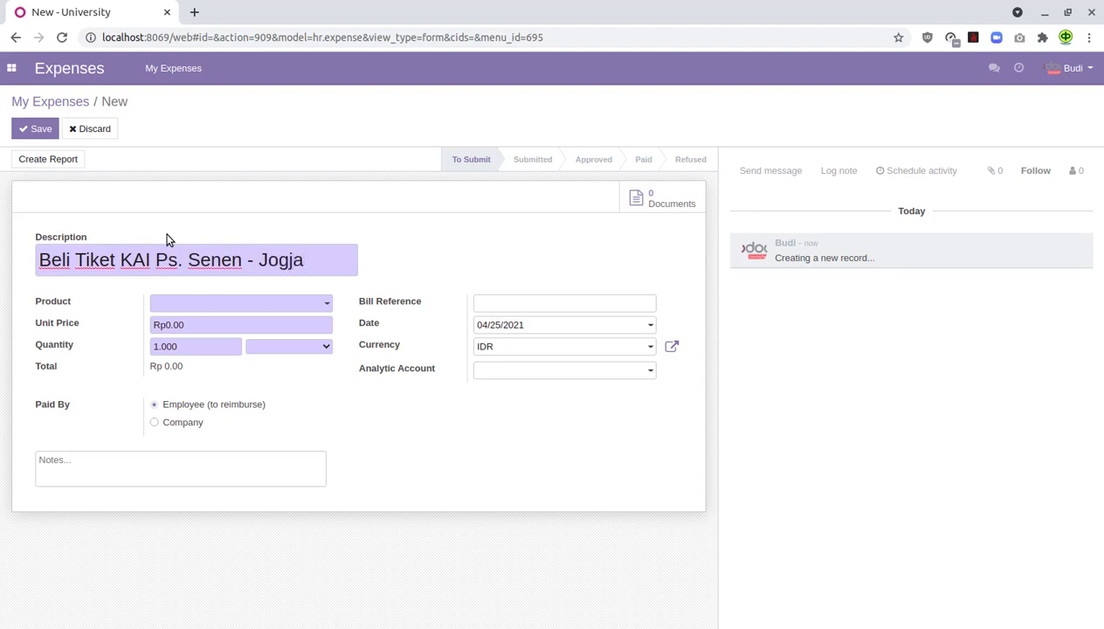
type(" PP")
left_click(259, 308)
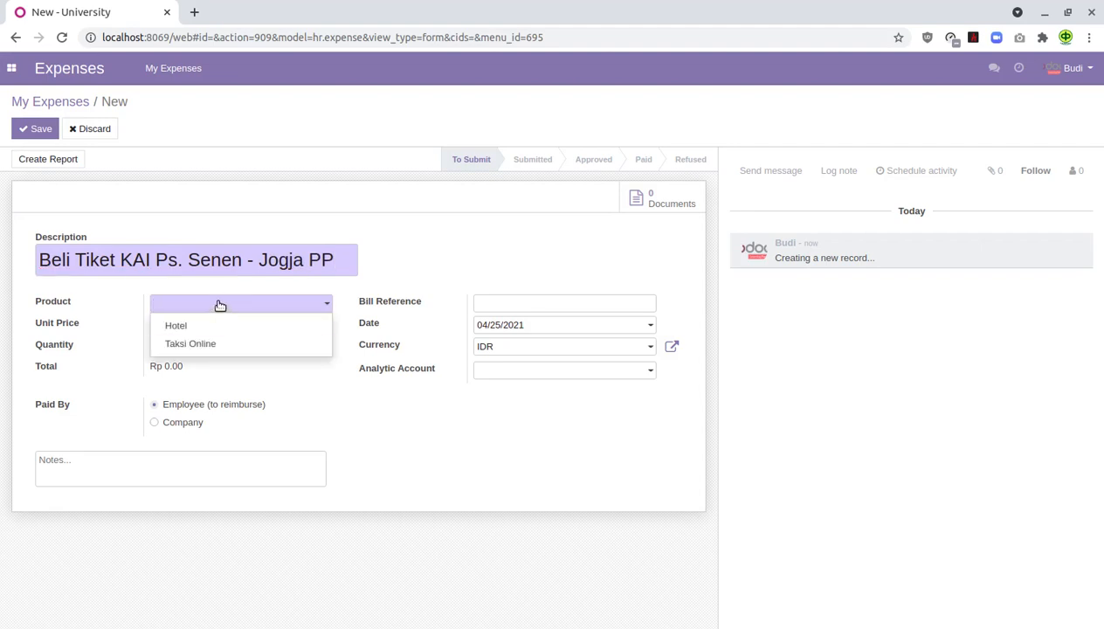
left_click(395, 282)
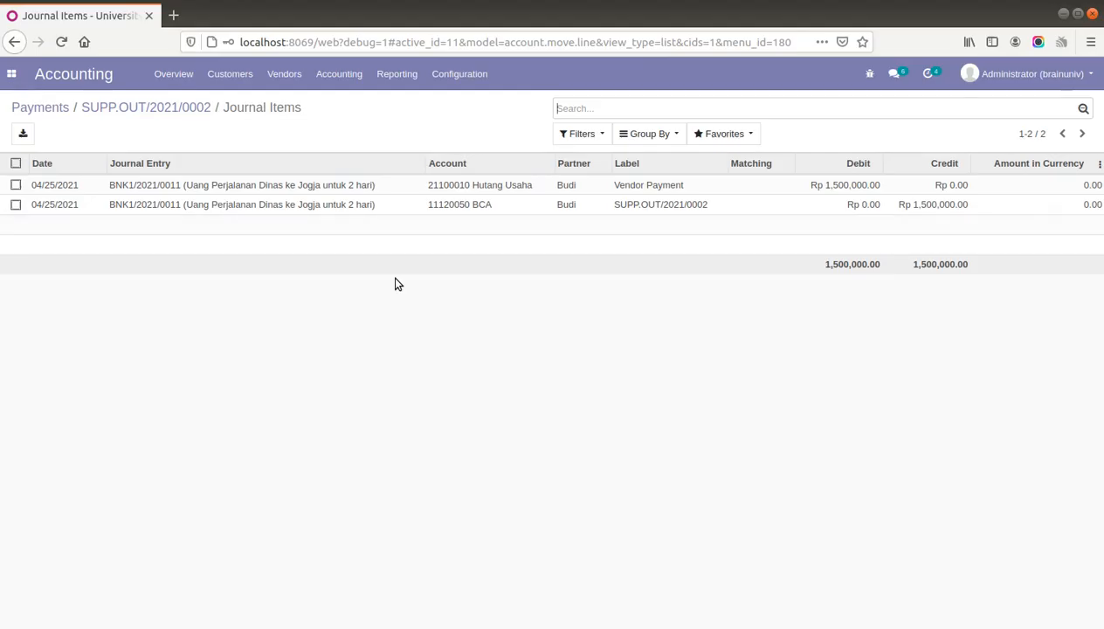
- From the apps home screen, go to Expenses > Configuration > Expense Products
left_click(13, 75)
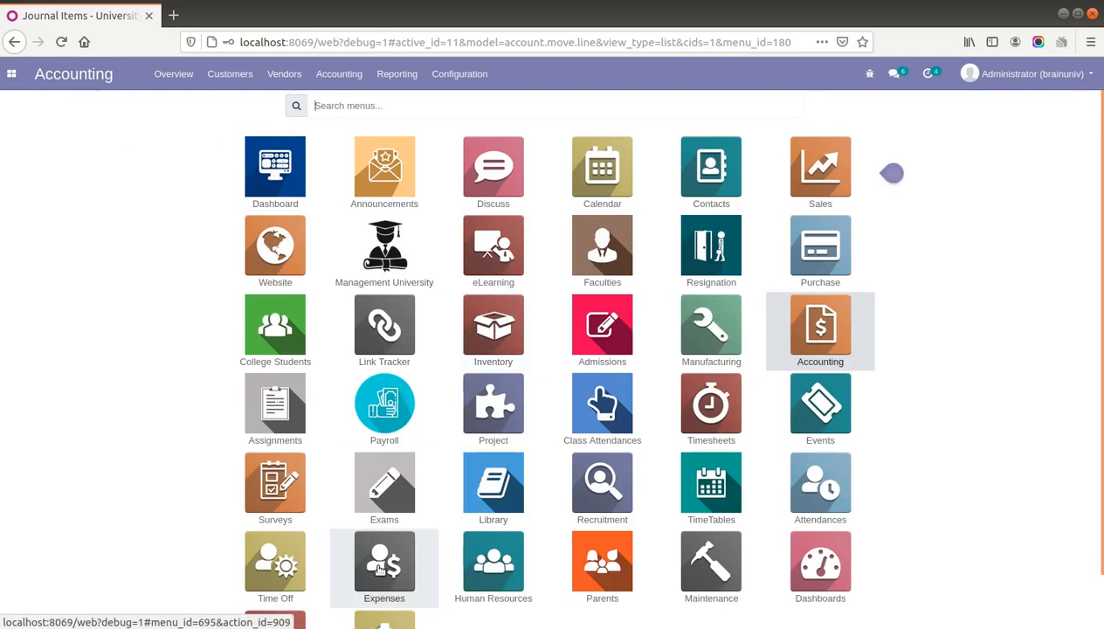
left_click(382, 568)
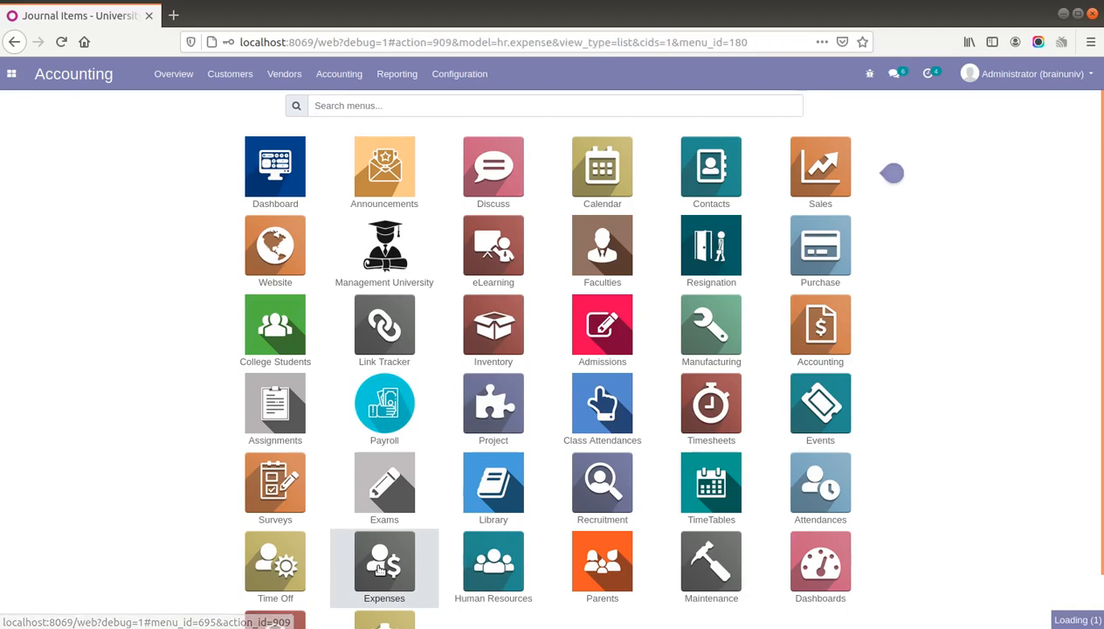
left_click(249, 79)
mouse_move(382, 76)
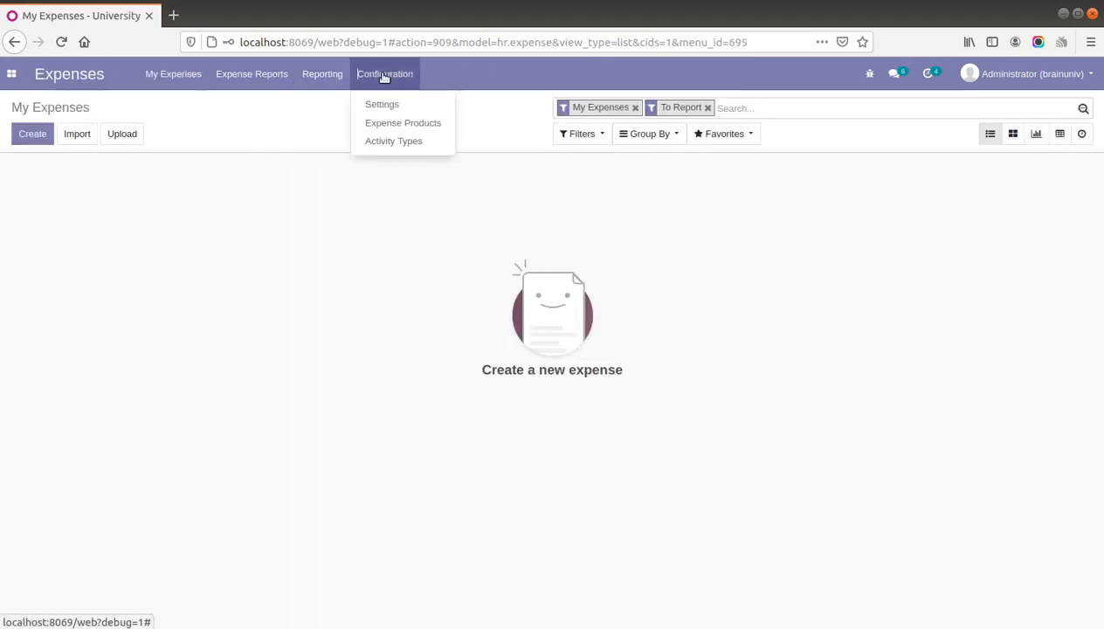
left_click(405, 123)
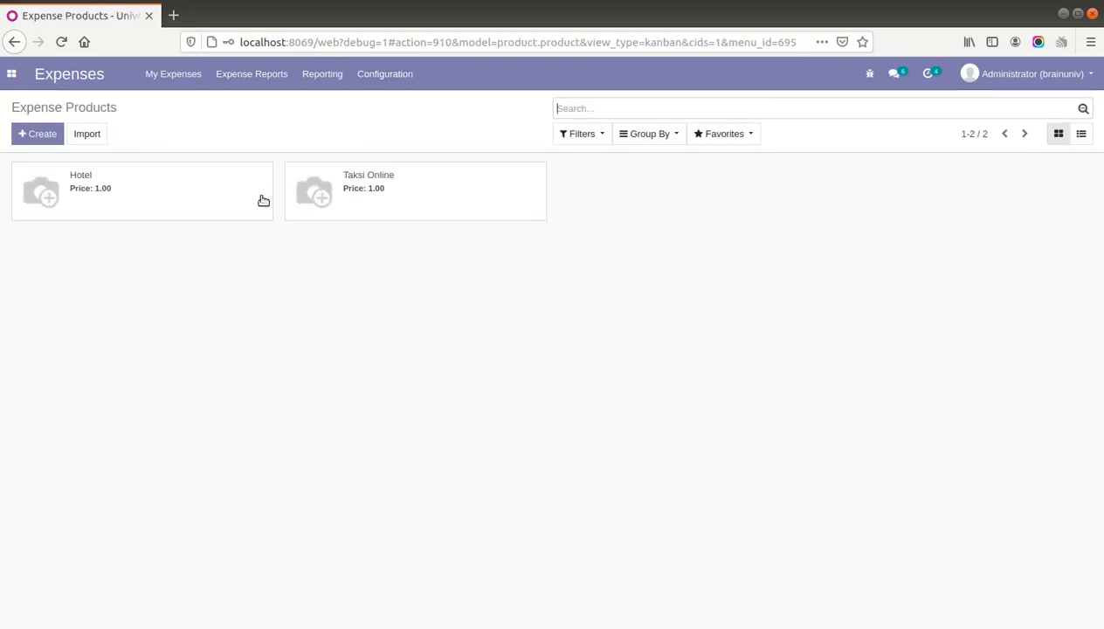
- Duplicate the Hotel expense product and rename the copy 'Tiket Kereta'
left_click(210, 207)
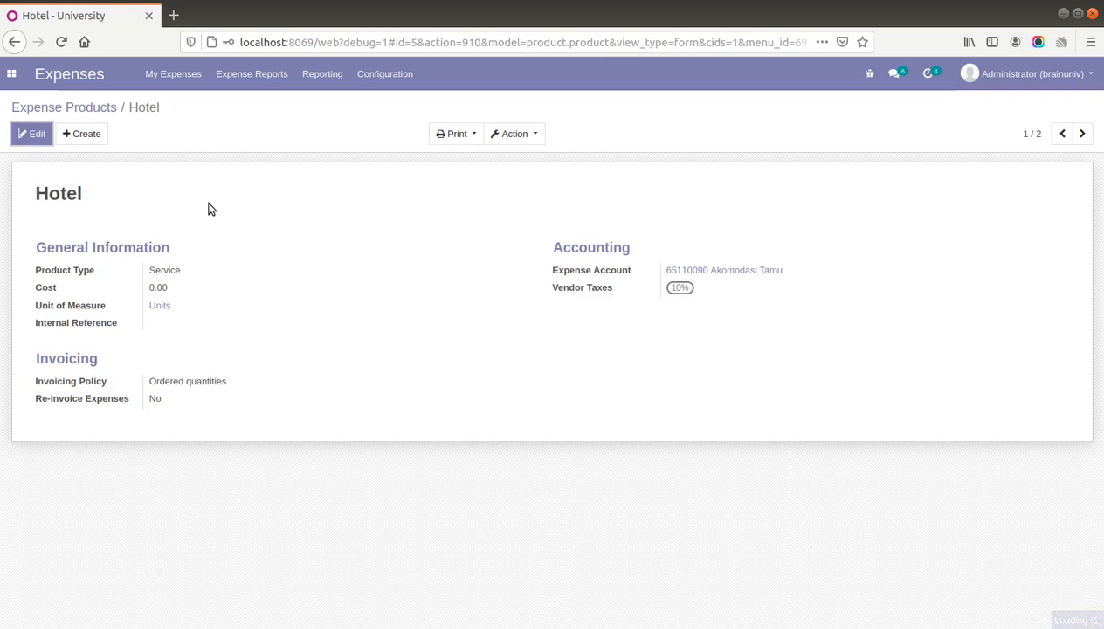
left_click(524, 131)
left_click(537, 198)
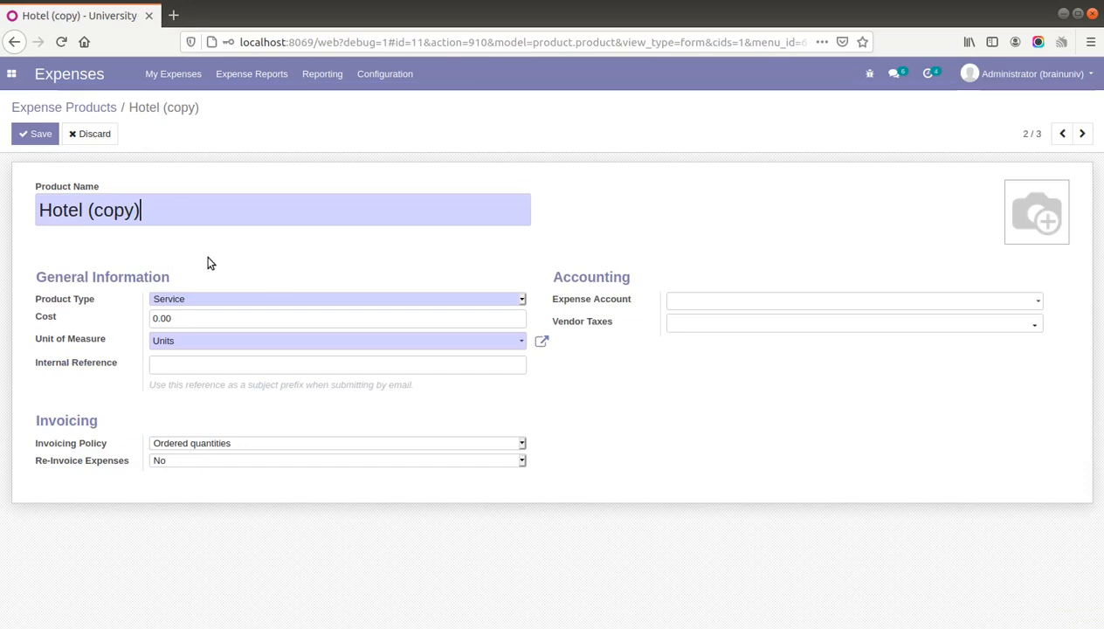
left_click_drag(154, 209, 3, 199)
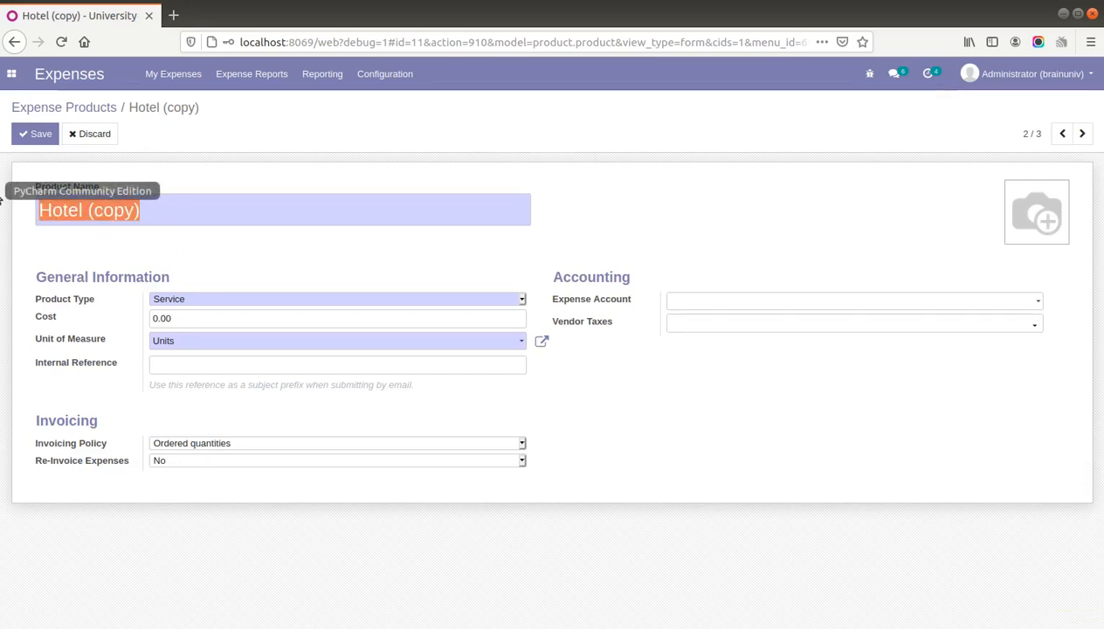
type("Tiket Kereta")
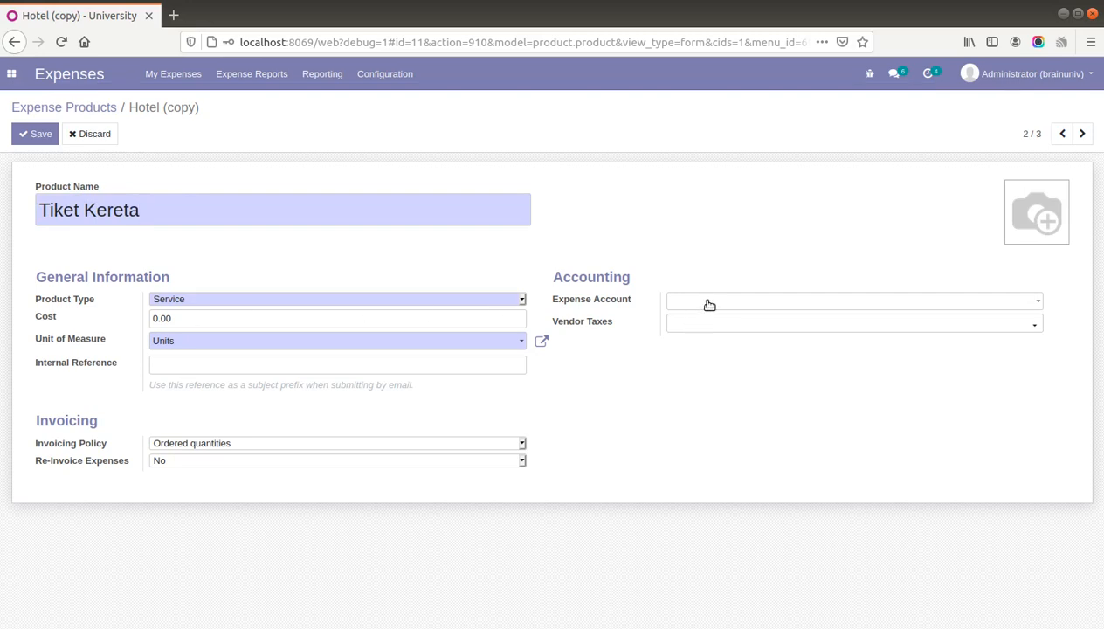
- Set Tiket Kereta's expense account to 65110090 Akomodasi Tamu and save the product
left_click(709, 304)
type("bi")
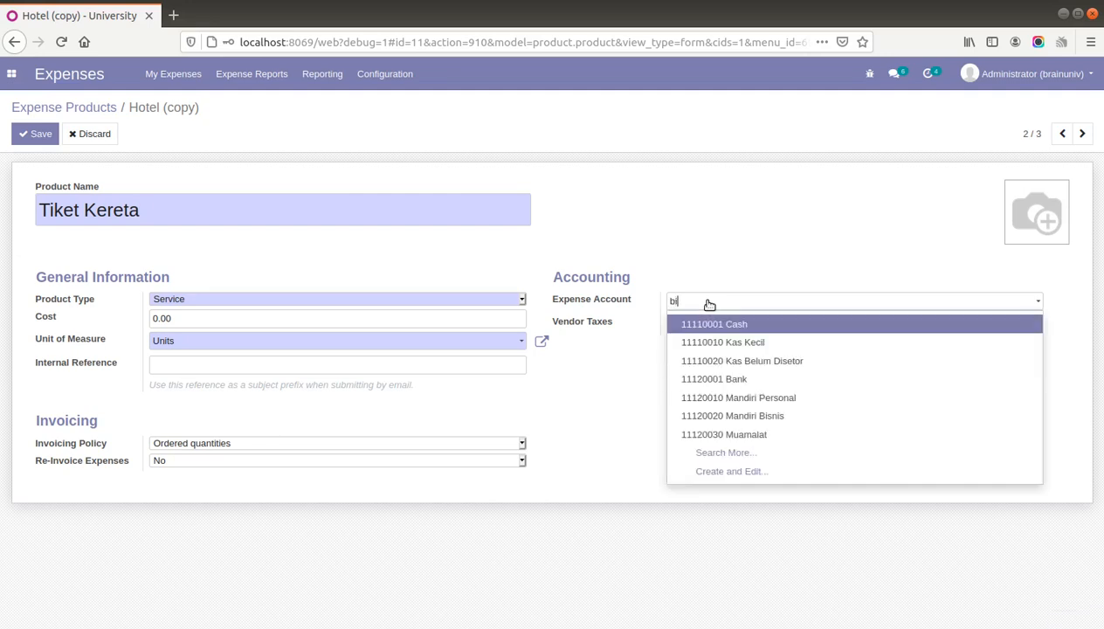
key("BackSpace")
key("BackSpace")
type("tra")
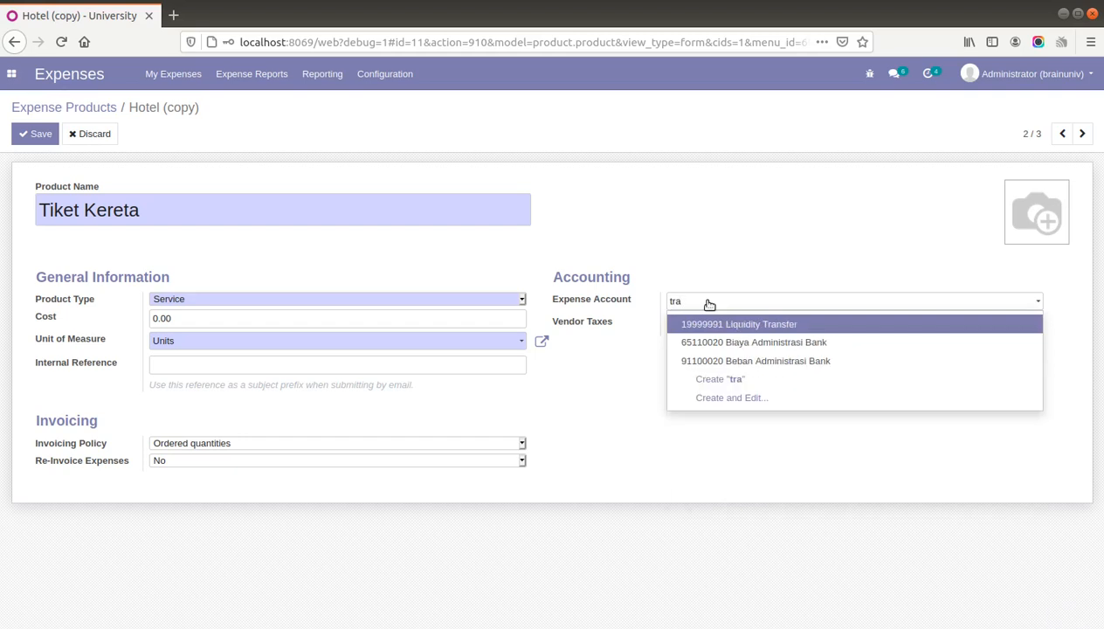
key("BackSpace")
key("BackSpace")
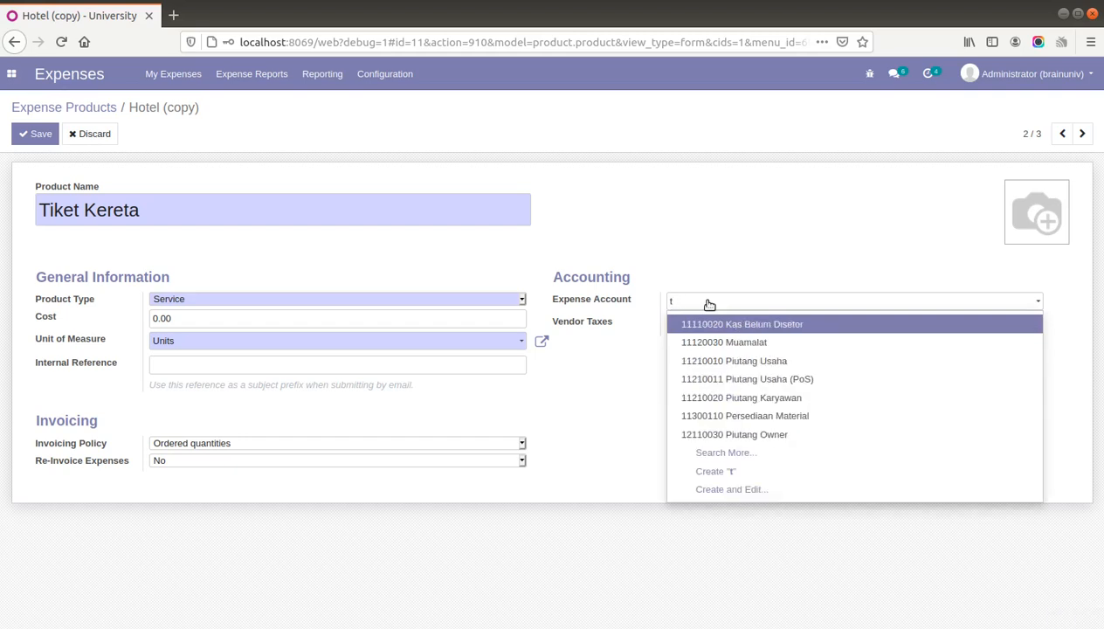
key("BackSpace")
type("ako")
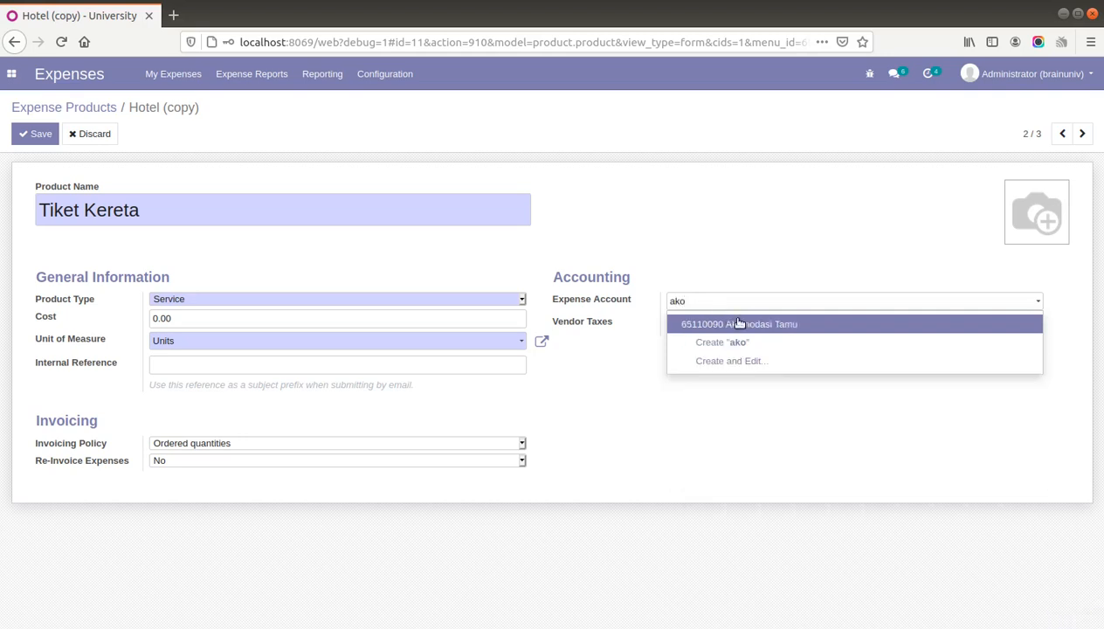
left_click(739, 323)
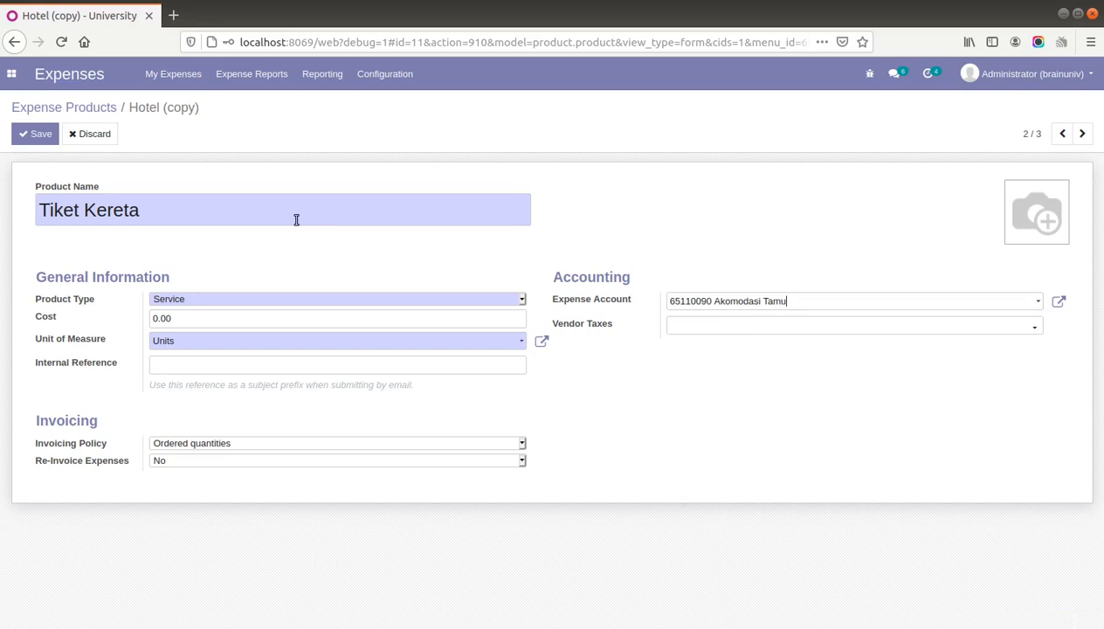
left_click(38, 138)
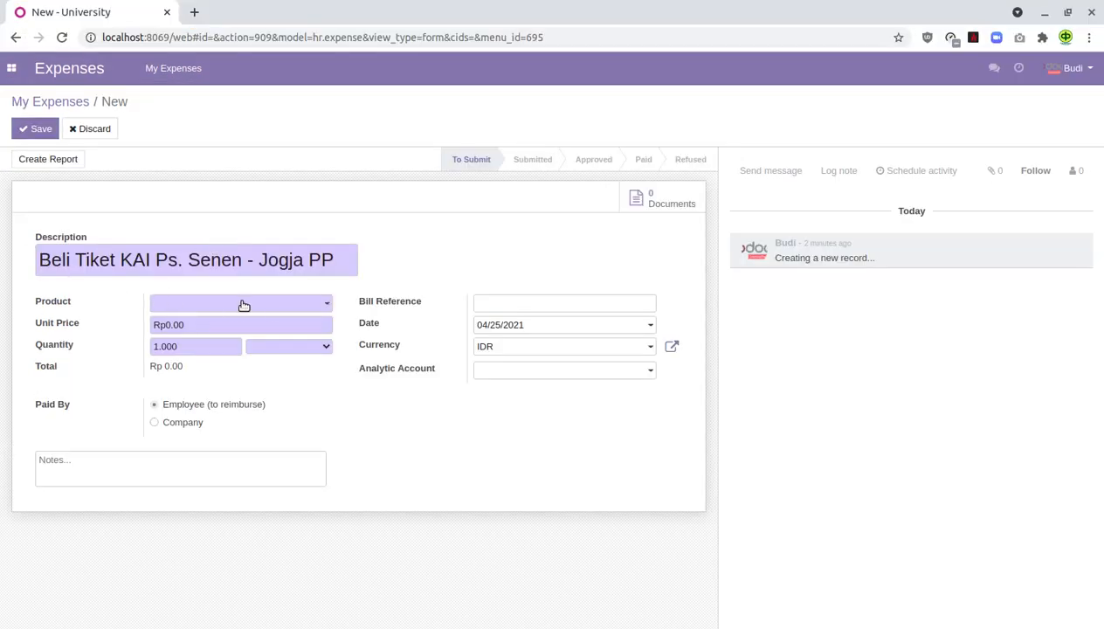
left_click(291, 310)
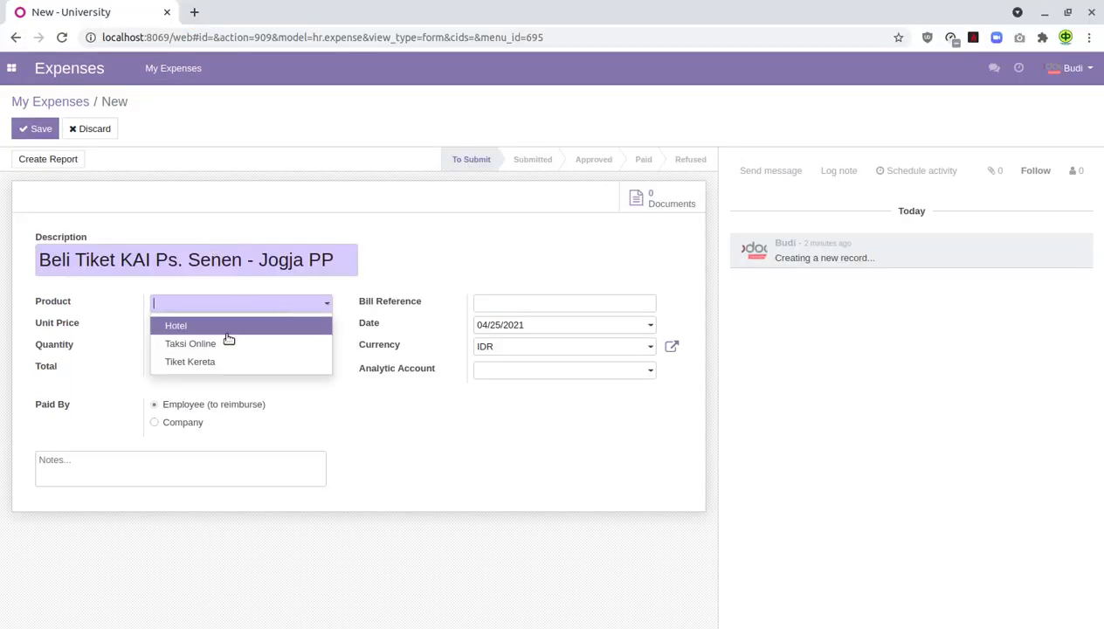
- Set the train-ticket expense's product to Tiket Kereta with unit price 600000
left_click(228, 367)
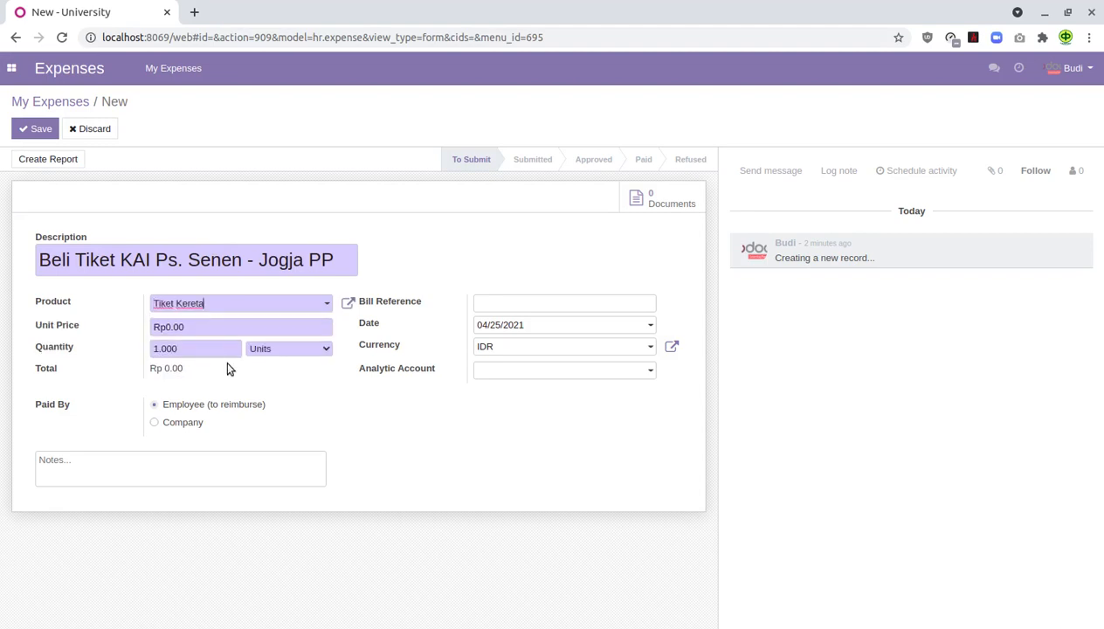
left_click(194, 328)
left_click_drag(194, 328, 135, 325)
type("1000000")
left_click_drag(222, 323, 121, 326)
type("600000")
- Add note 'Tiket Kereta Api' and bill reference 'Bill Tiket KA', then save the expense
left_click(197, 472)
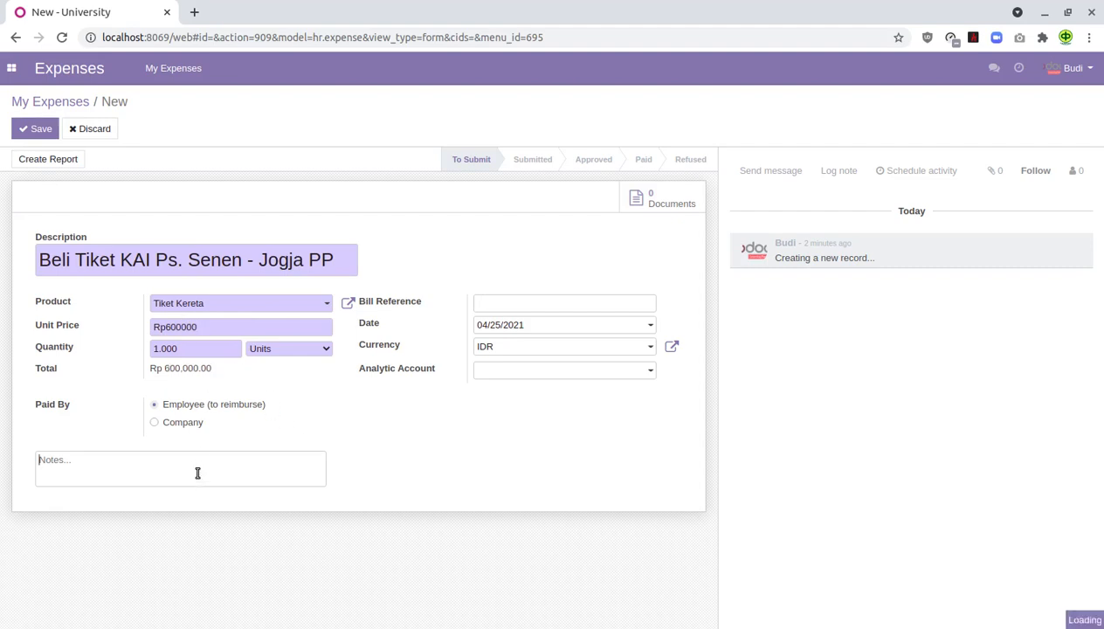
type("Tiket Kereta Api")
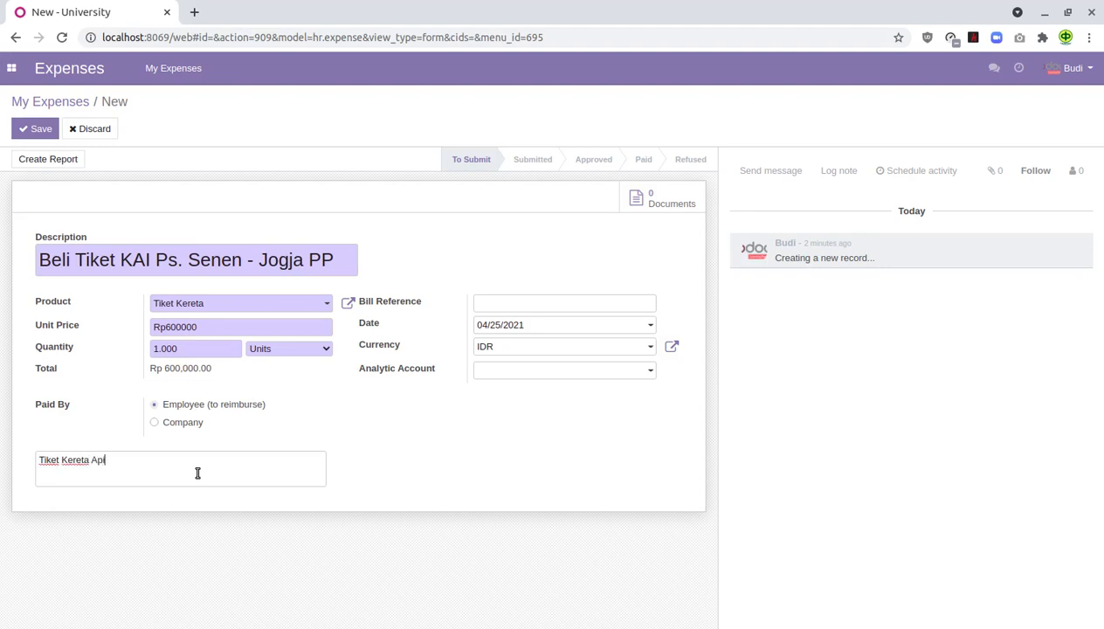
left_click(506, 303)
type("Bill Tiket KA")
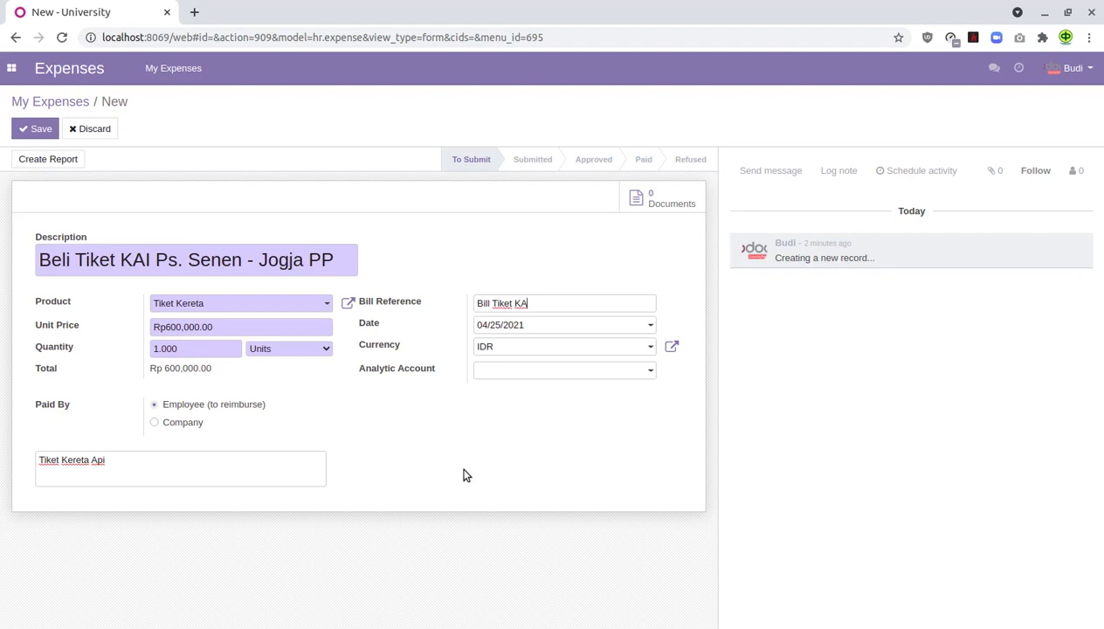
left_click(41, 129)
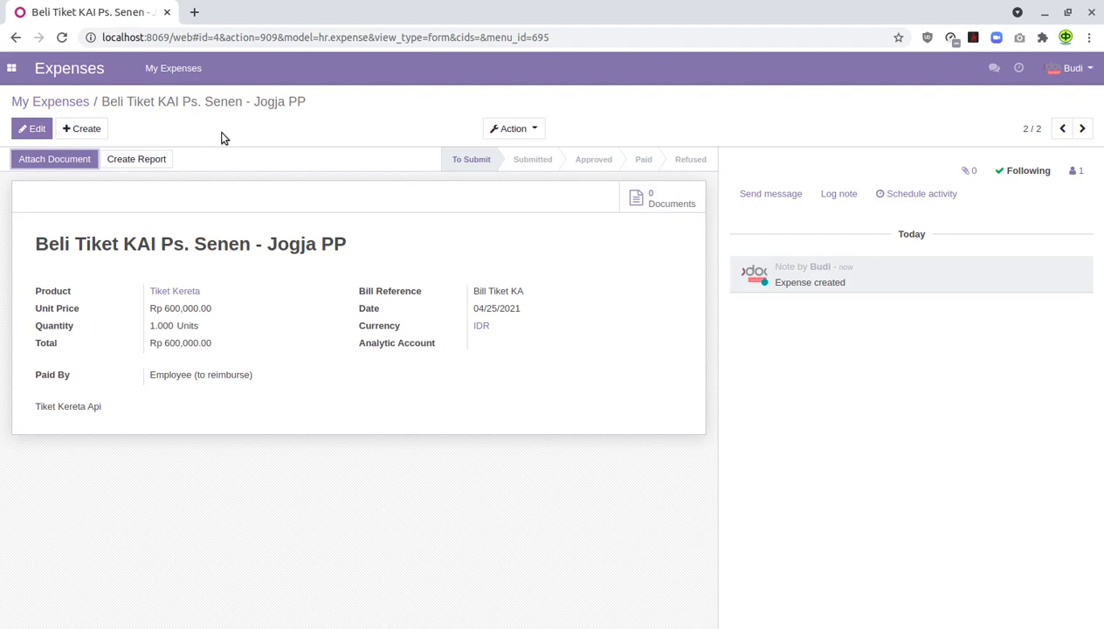
left_click(85, 133)
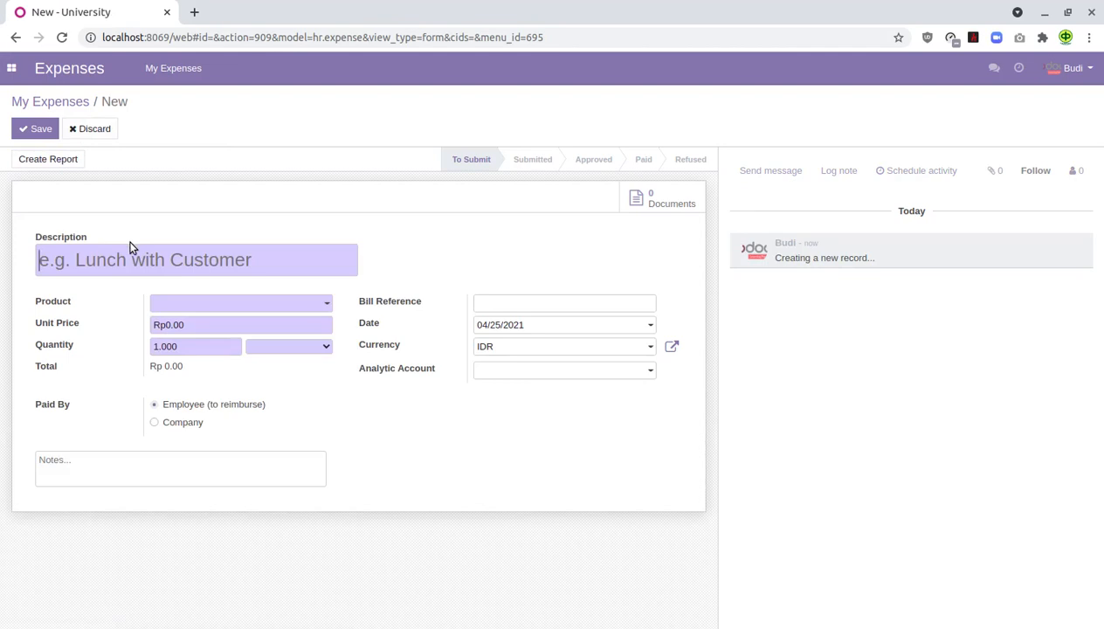
- Save a 'Hotel Malioboro' expense with product Hotel, unit price 100000 and note 'Penginapan'
type("Hotel")
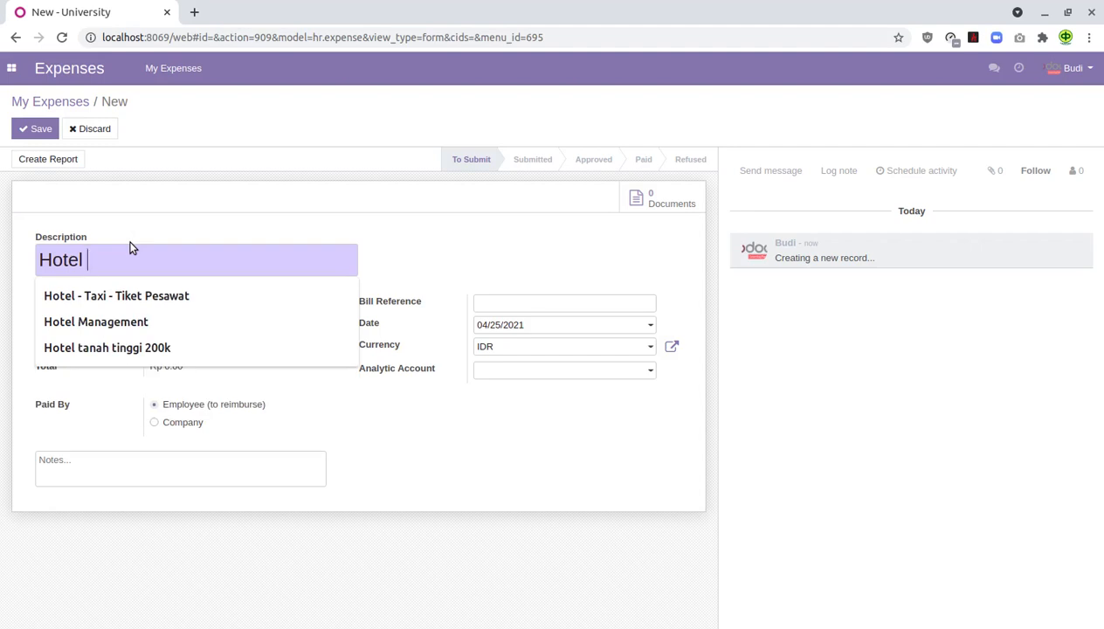
type(" Mal")
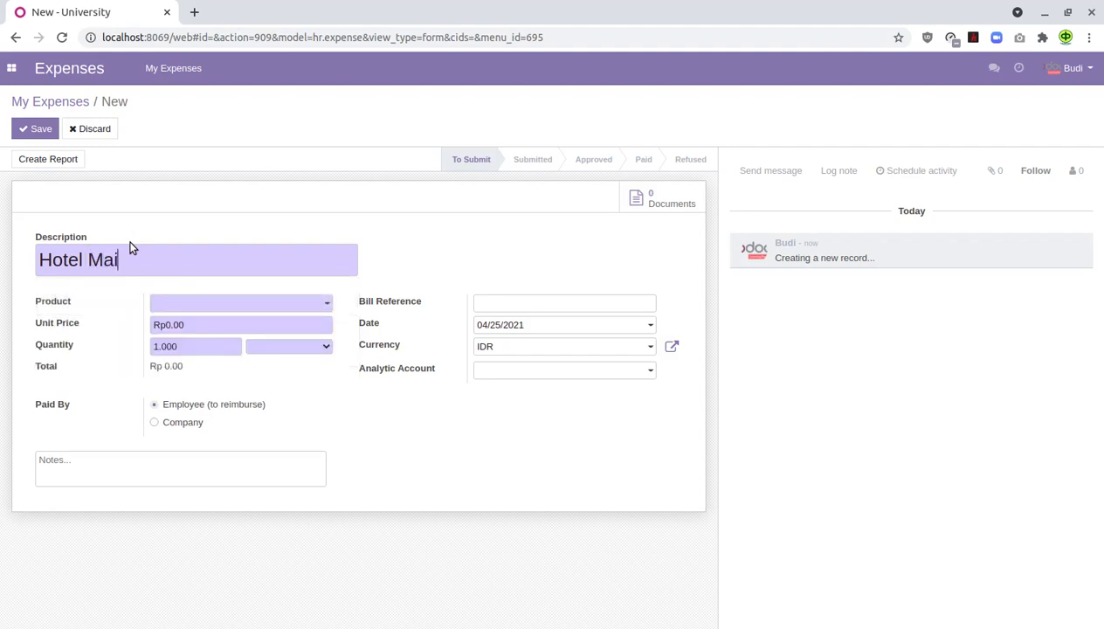
type("ioboro")
left_click(207, 307)
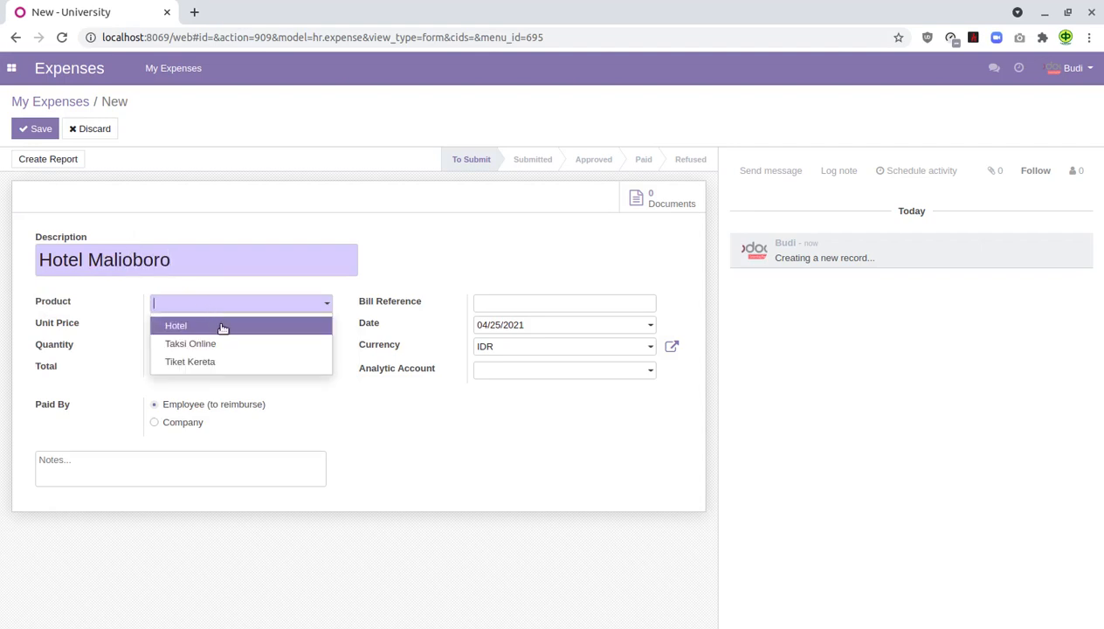
left_click(222, 323)
left_click_drag(222, 325, 137, 330)
type("100000")
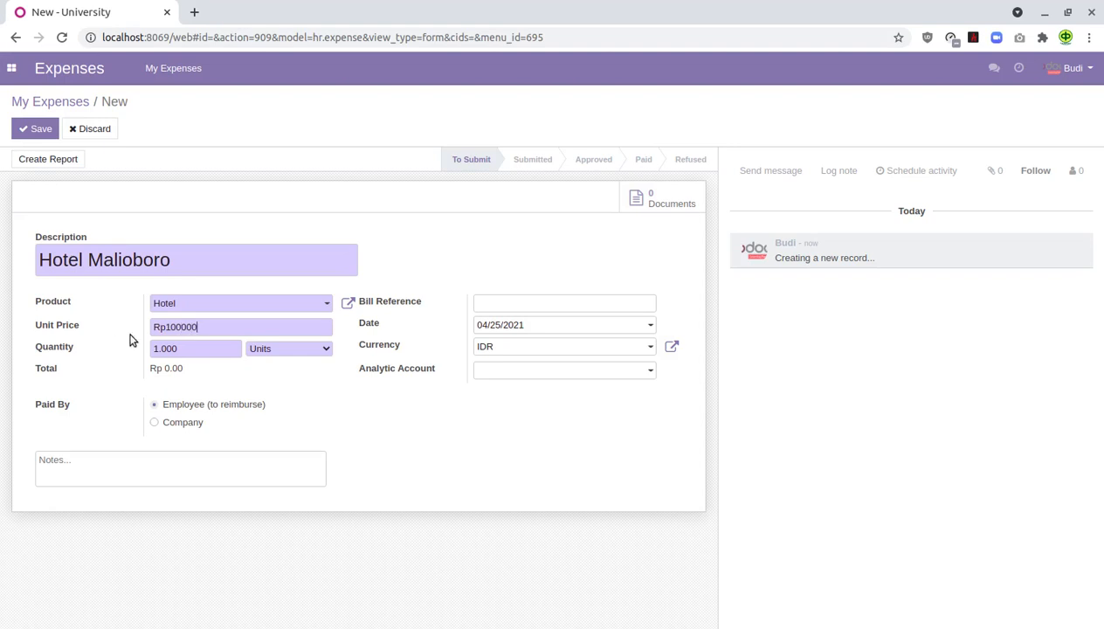
left_click(510, 304)
left_click(500, 275)
left_click(168, 466)
type("Penginapan")
left_click(38, 132)
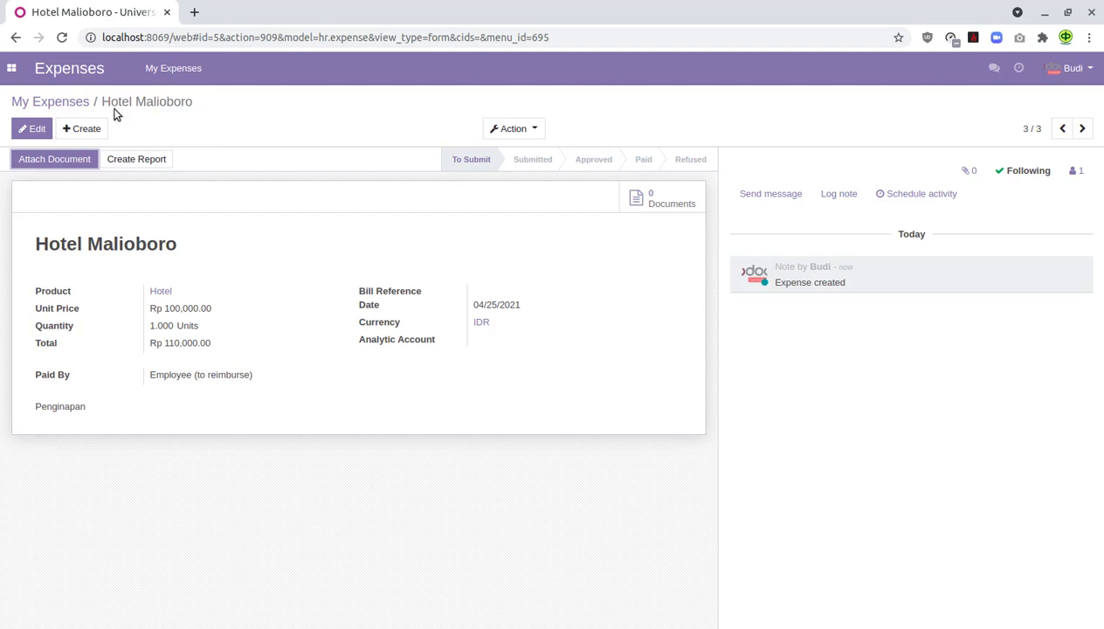
- Select all three expenses in My Expenses and create an expense report from them
left_click(79, 102)
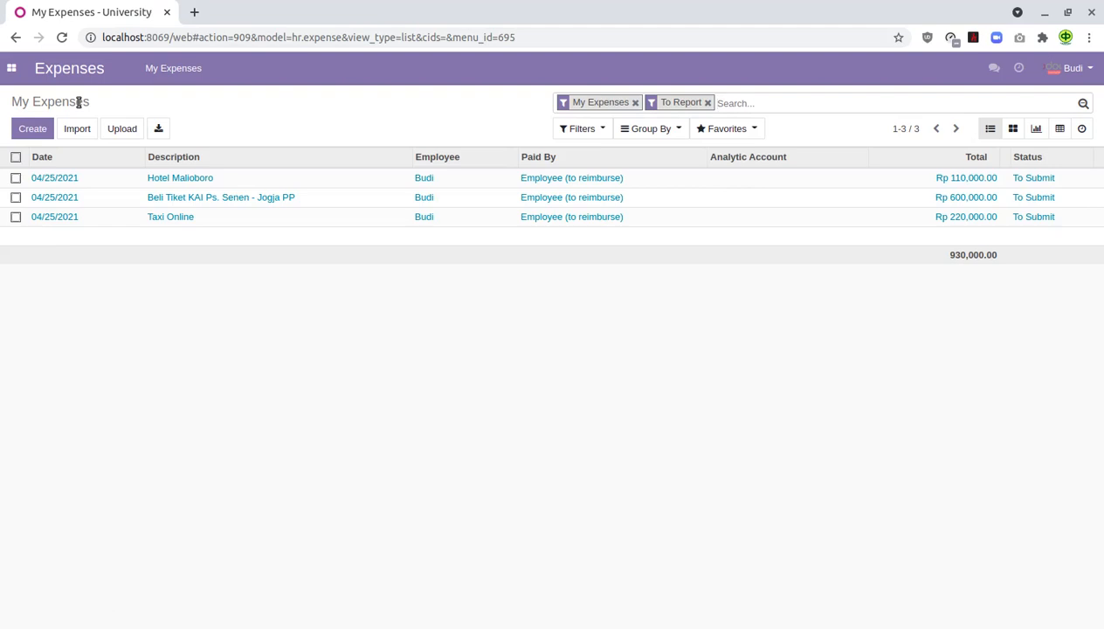
left_click(16, 158)
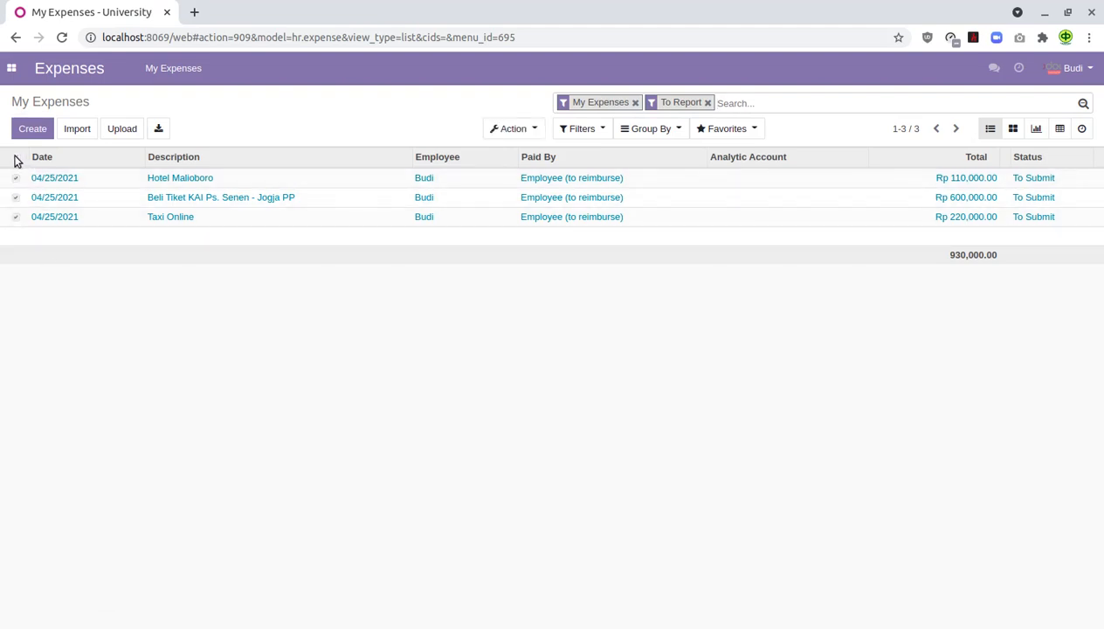
left_click(531, 135)
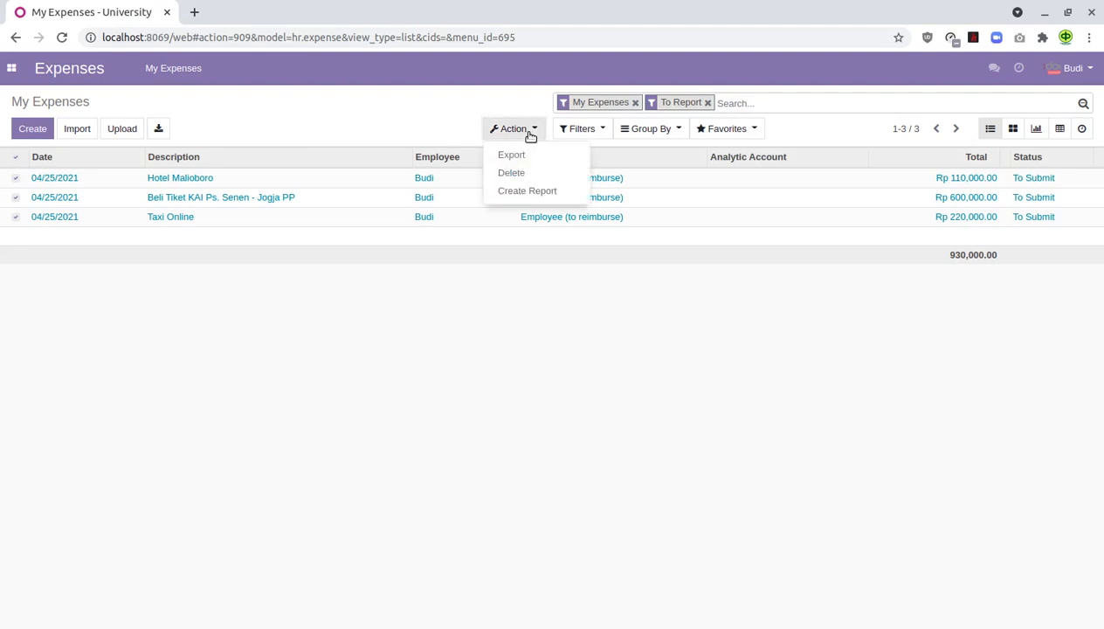
left_click(539, 191)
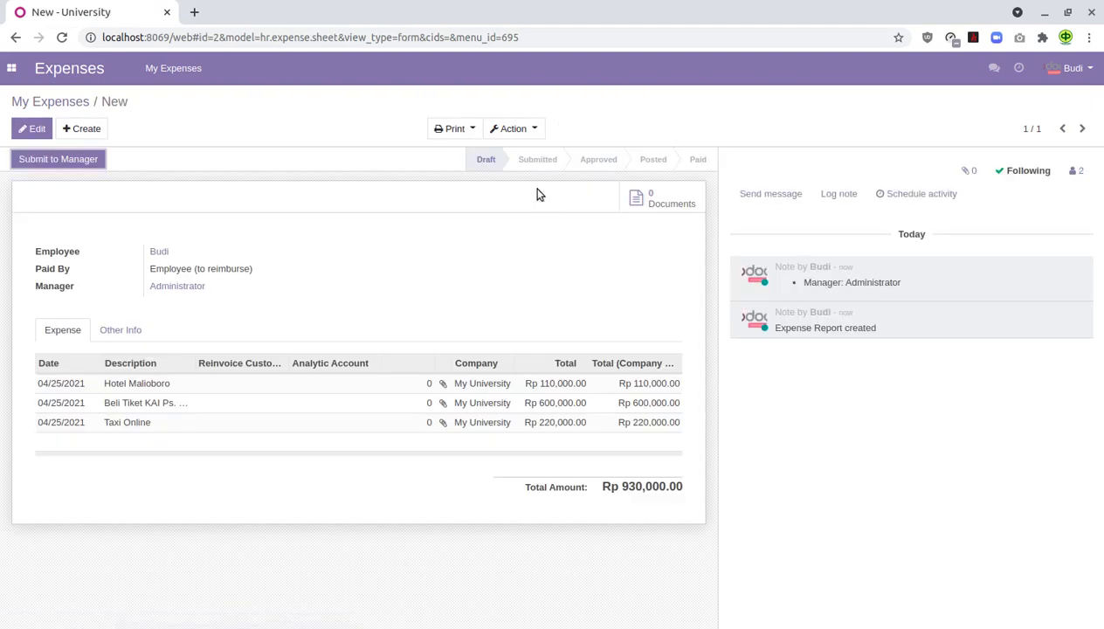
- Title the expense report 'Perjalanan Dinas ke Jogja' and save it
left_click(32, 129)
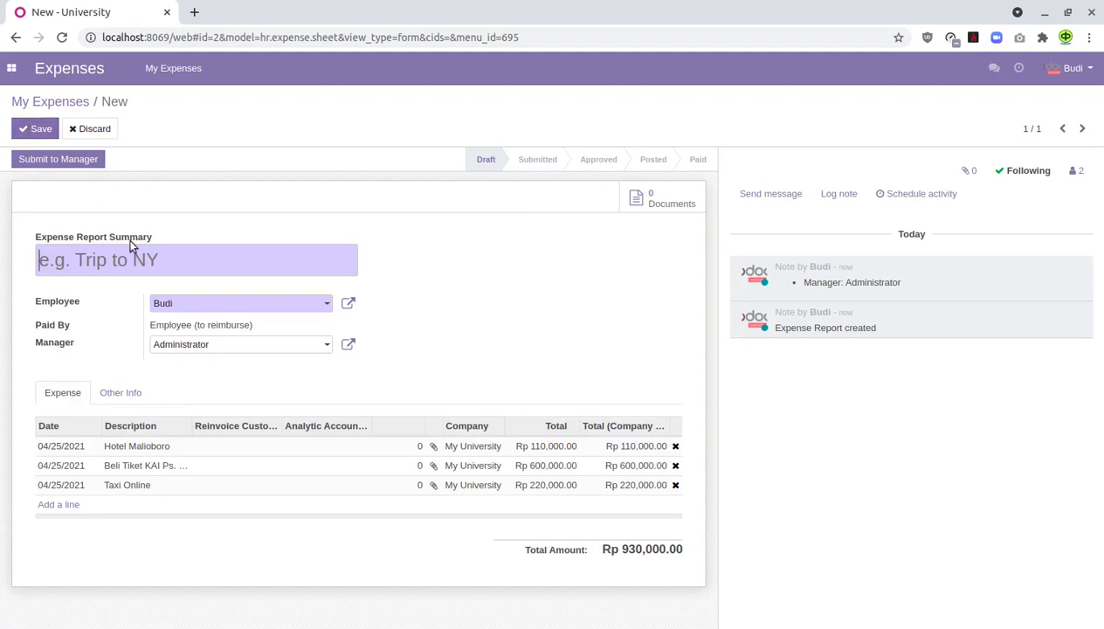
type("P")
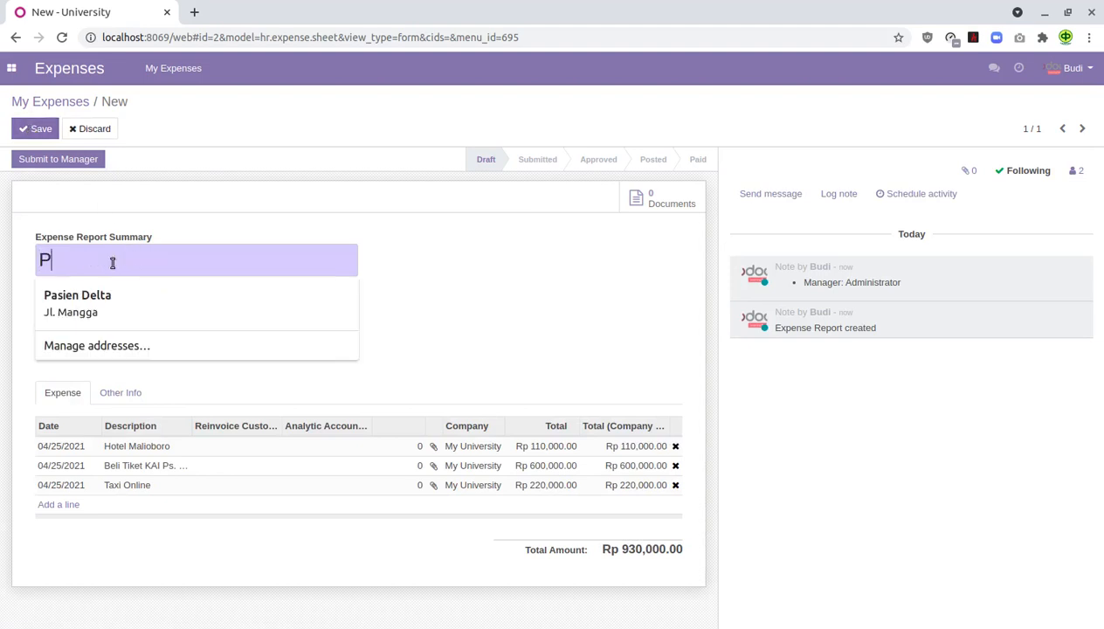
type("erjalanan ")
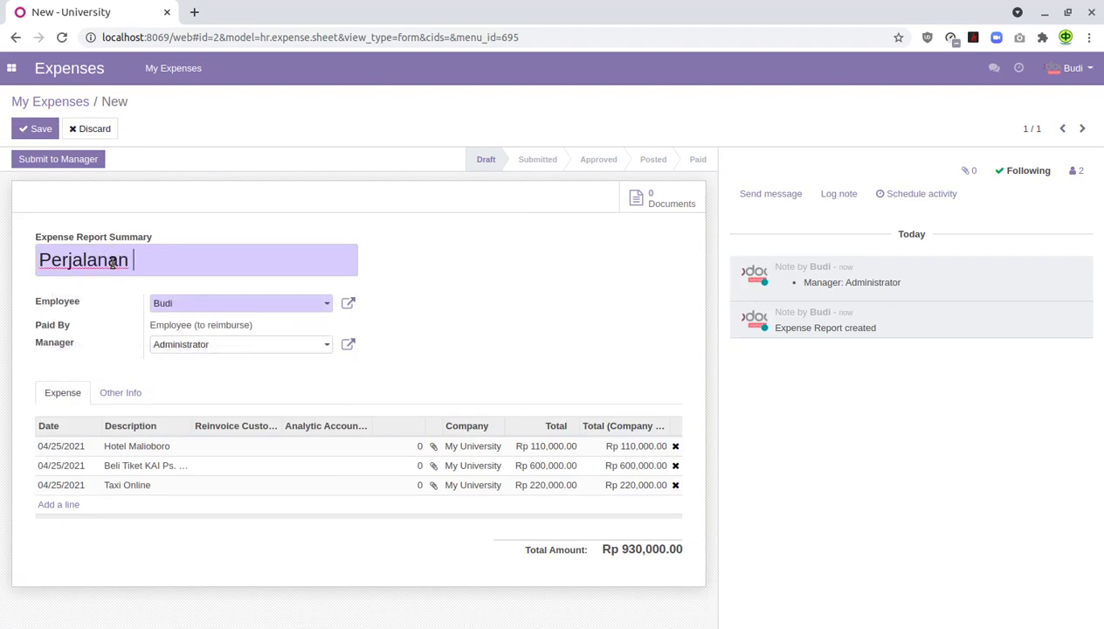
type("Dinas ke Jogja")
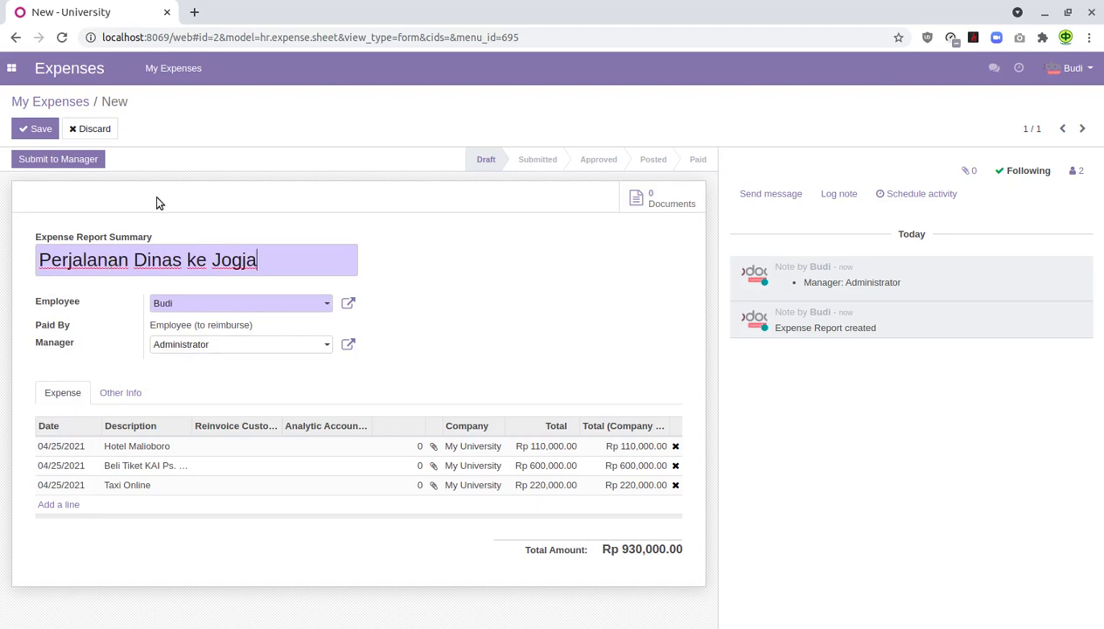
left_click(41, 130)
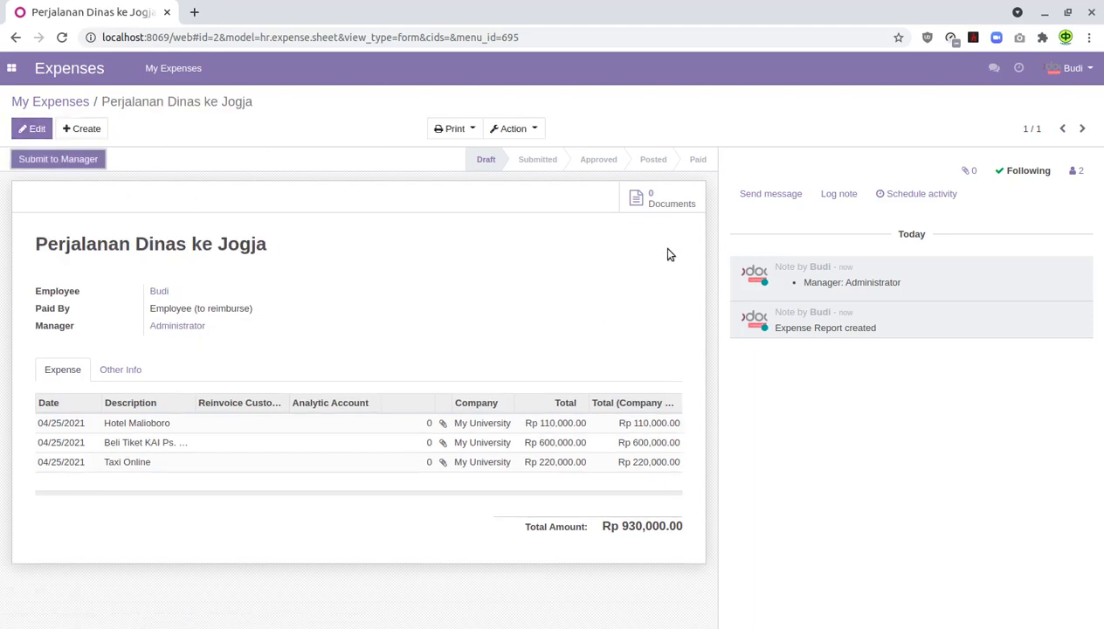
- Review the report's documents and the Hotel Malioboro line, then open that line's empty attachments page
left_click(661, 203)
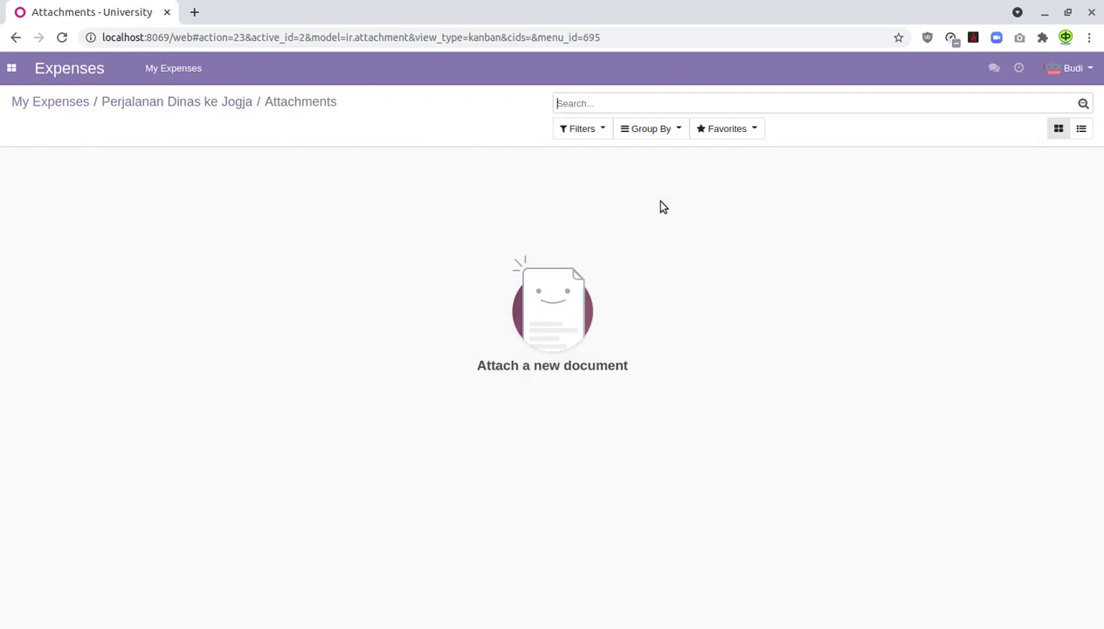
left_click(223, 101)
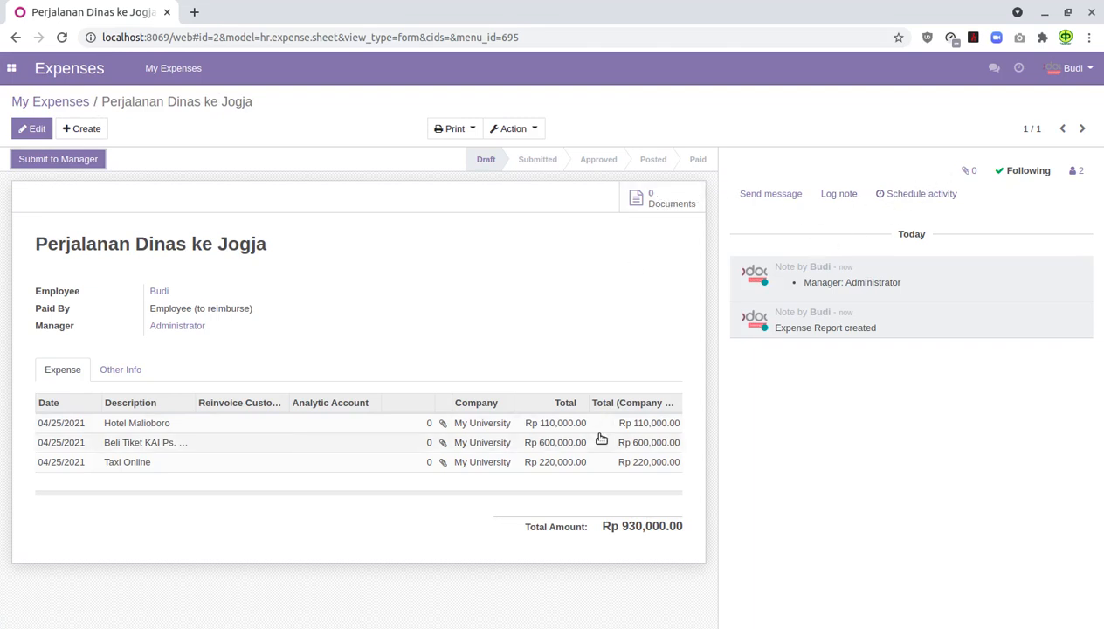
left_click(558, 426)
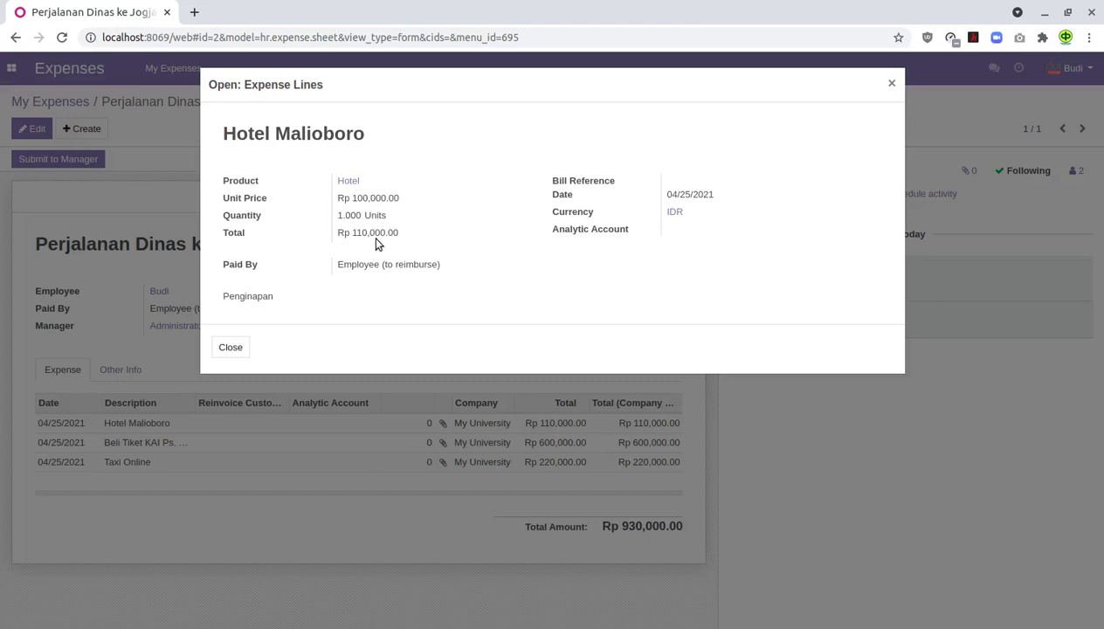
left_click(230, 347)
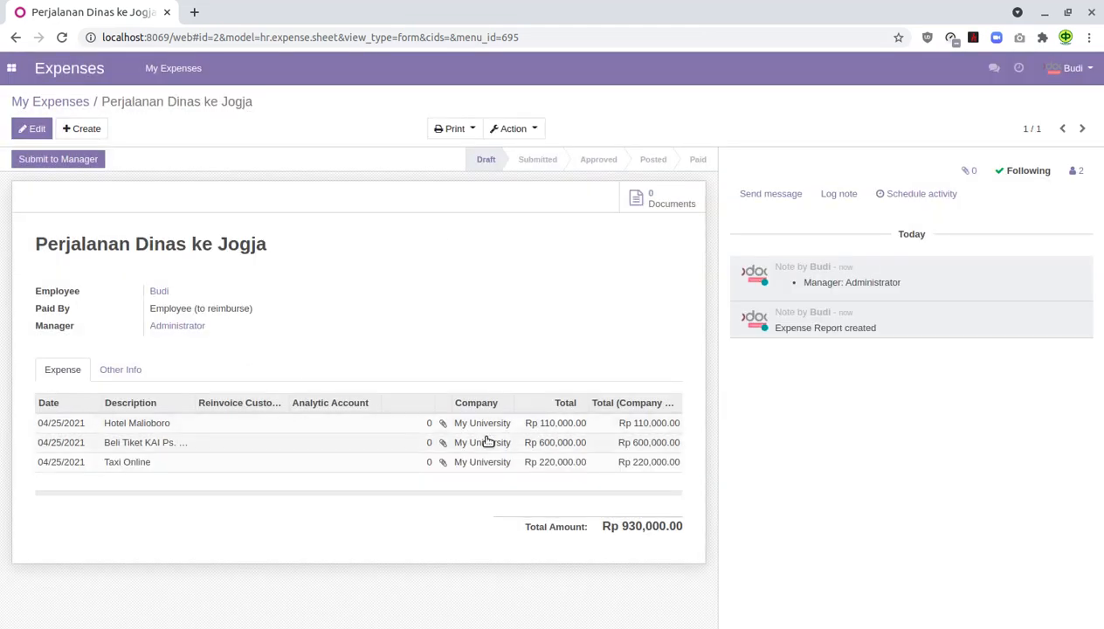
left_click(446, 425)
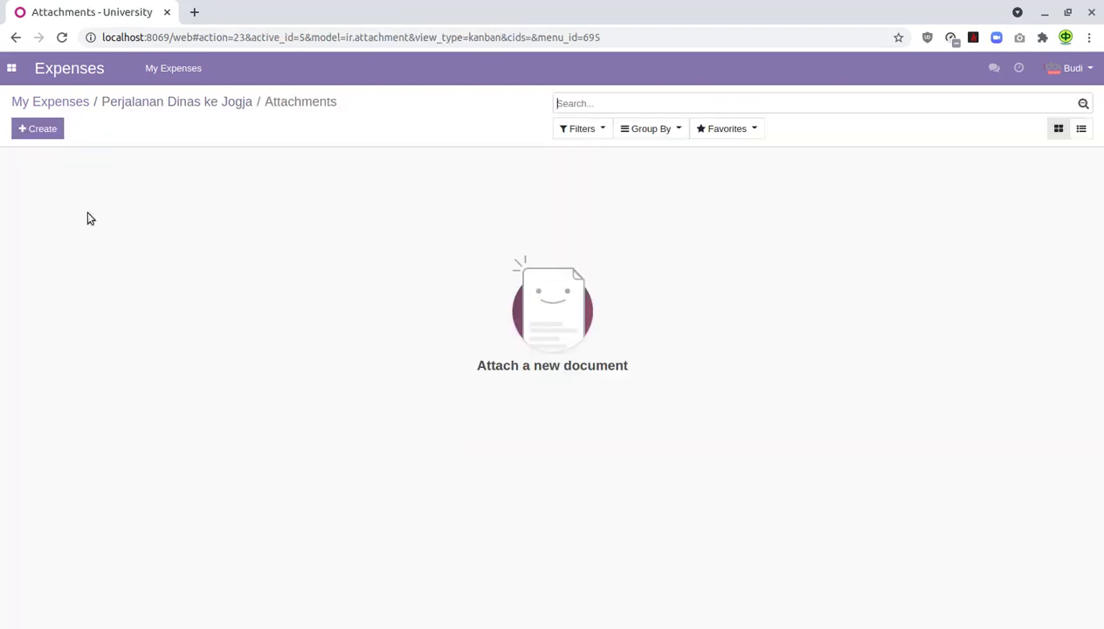
left_click(48, 128)
left_click(144, 194)
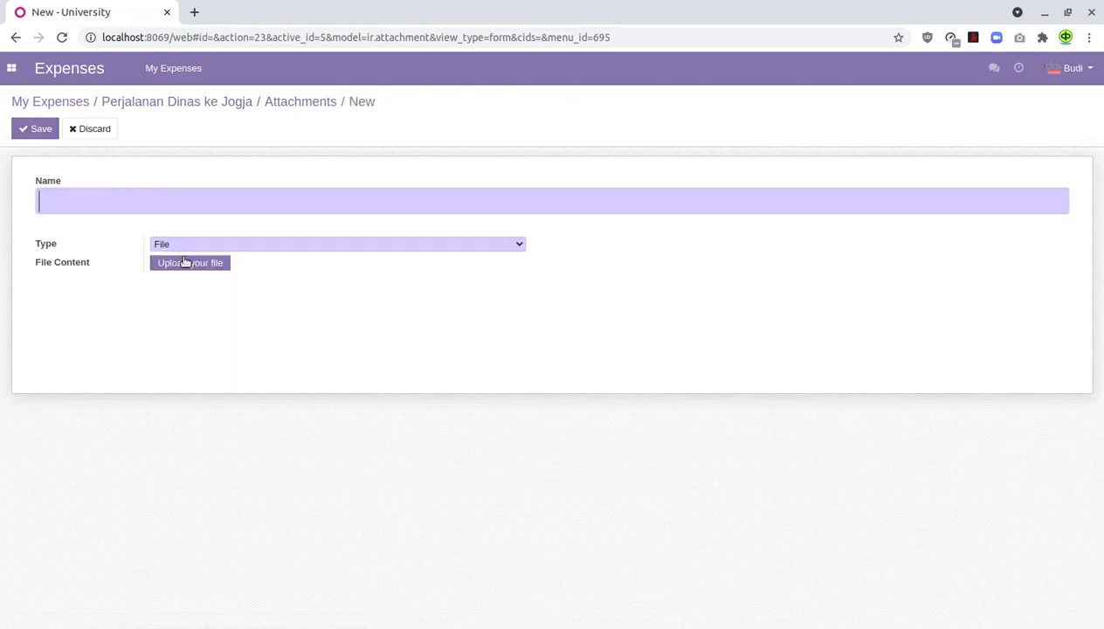
left_click(190, 266)
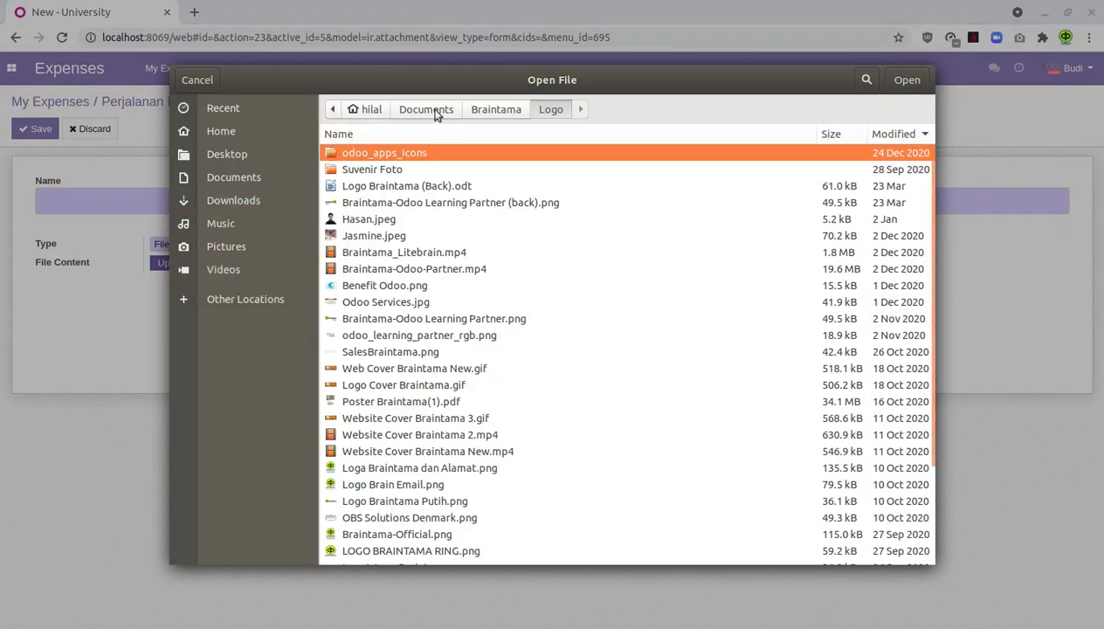
left_click(259, 203)
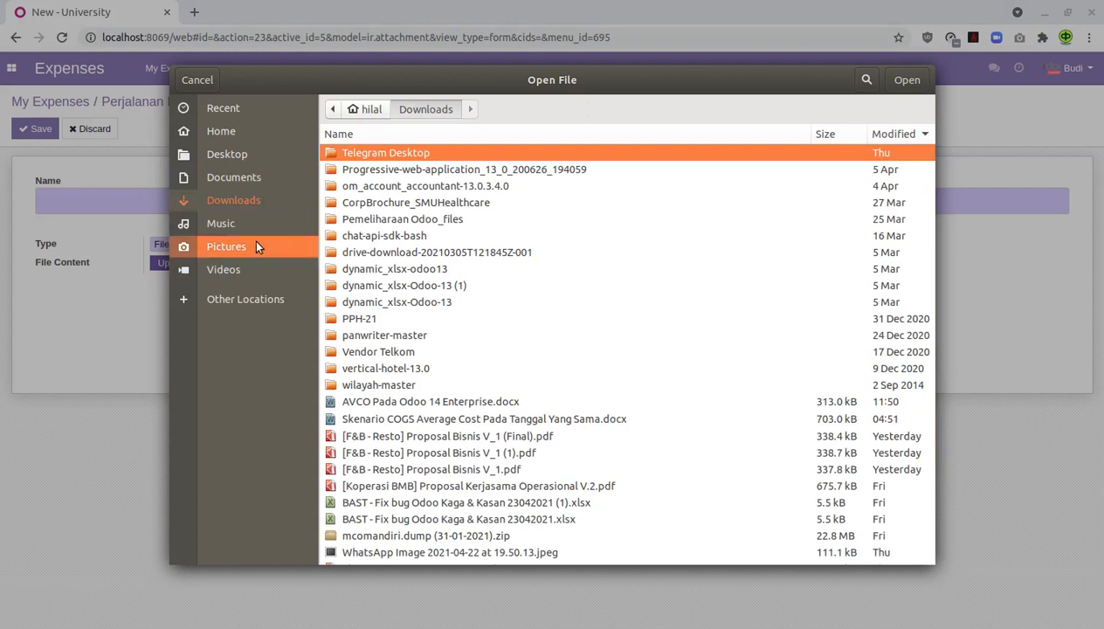
left_click(256, 246)
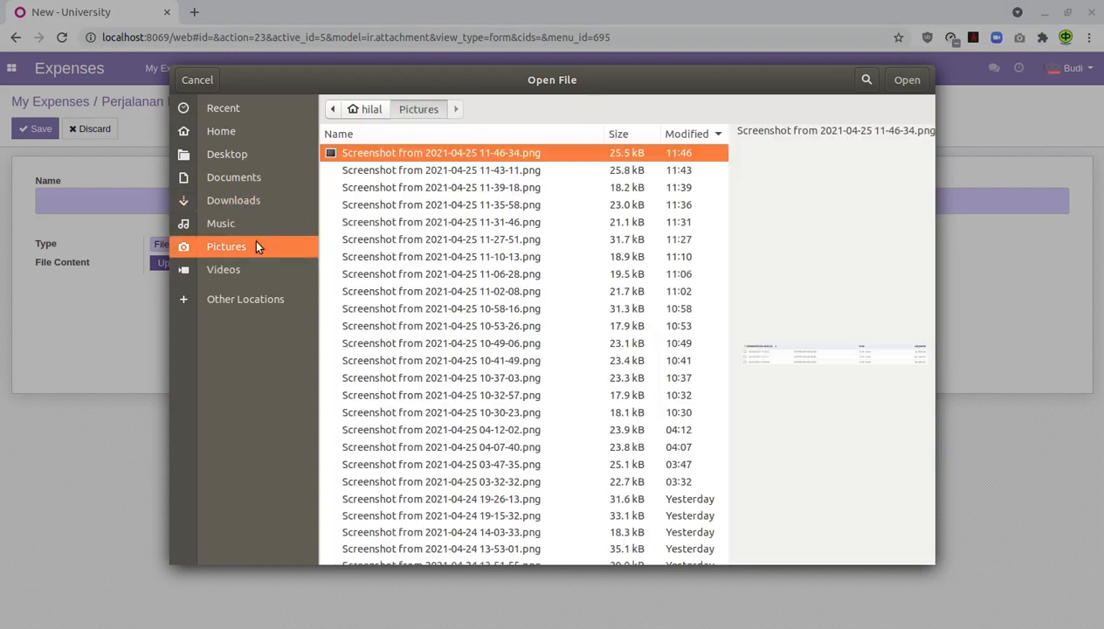
left_click(473, 187)
left_click(909, 80)
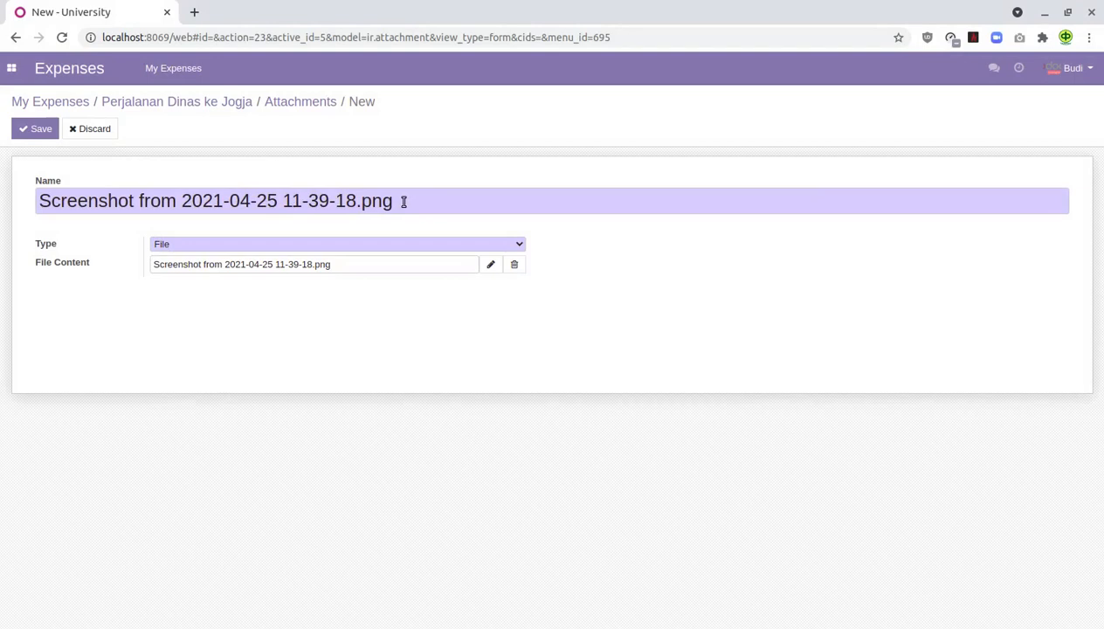
left_click(37, 129)
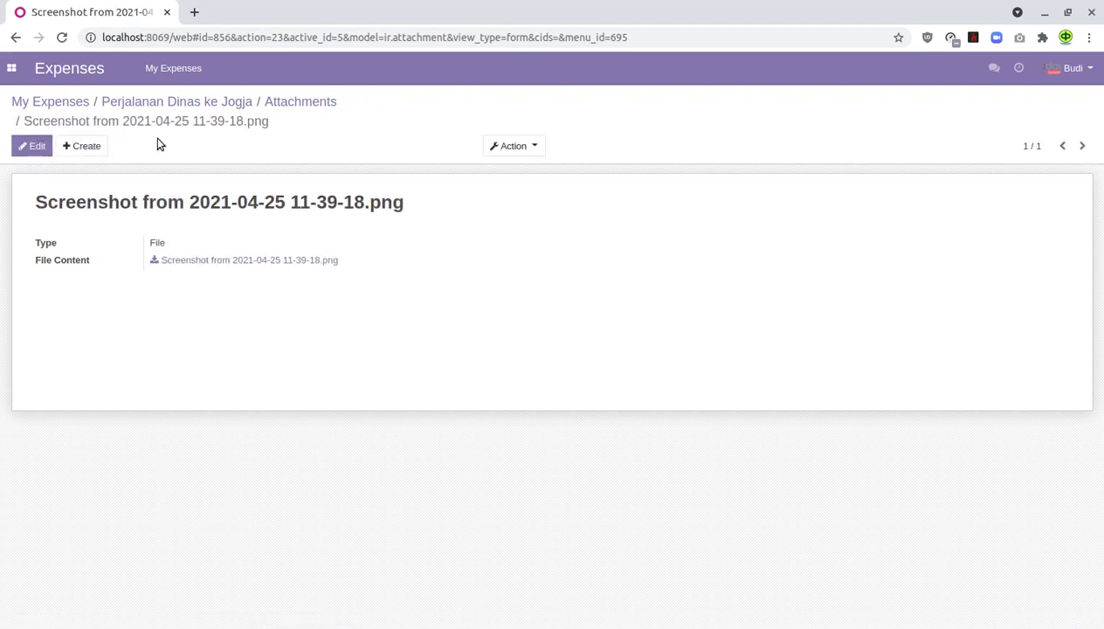
left_click(208, 101)
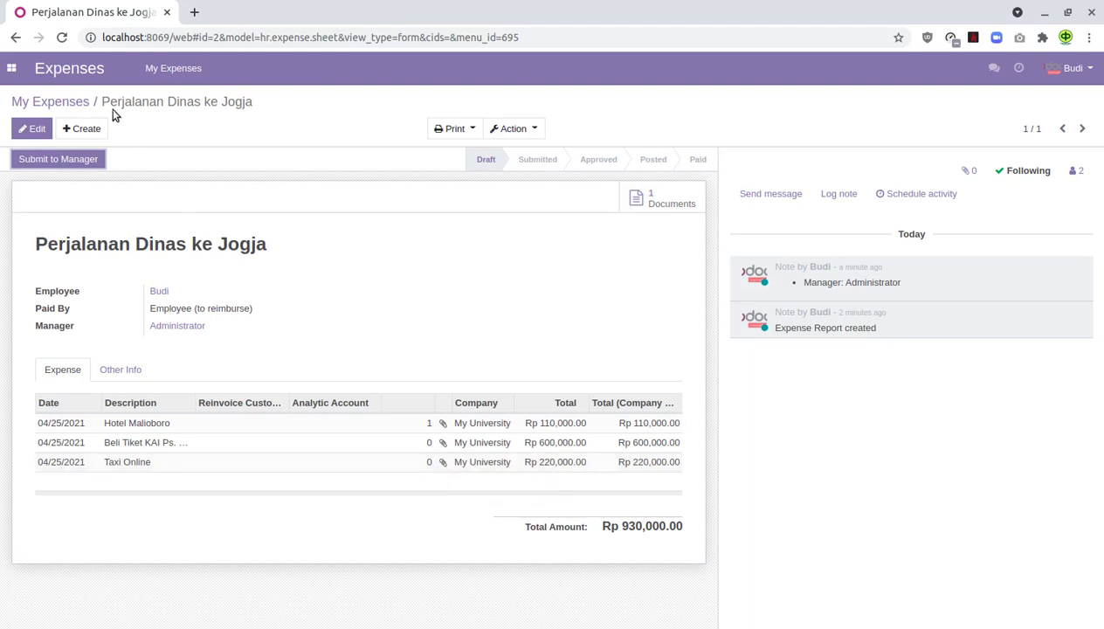
- Reopen the Perjalanan Dinas ke Jogja report from the Expense Reports list
left_click(68, 101)
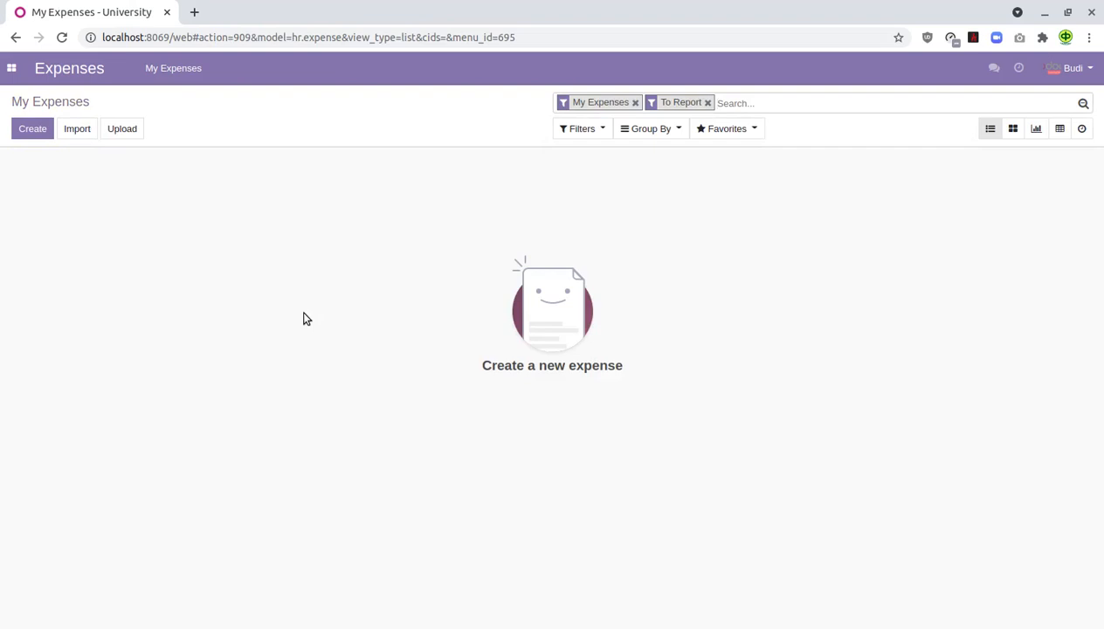
left_click(178, 72)
left_click(217, 117)
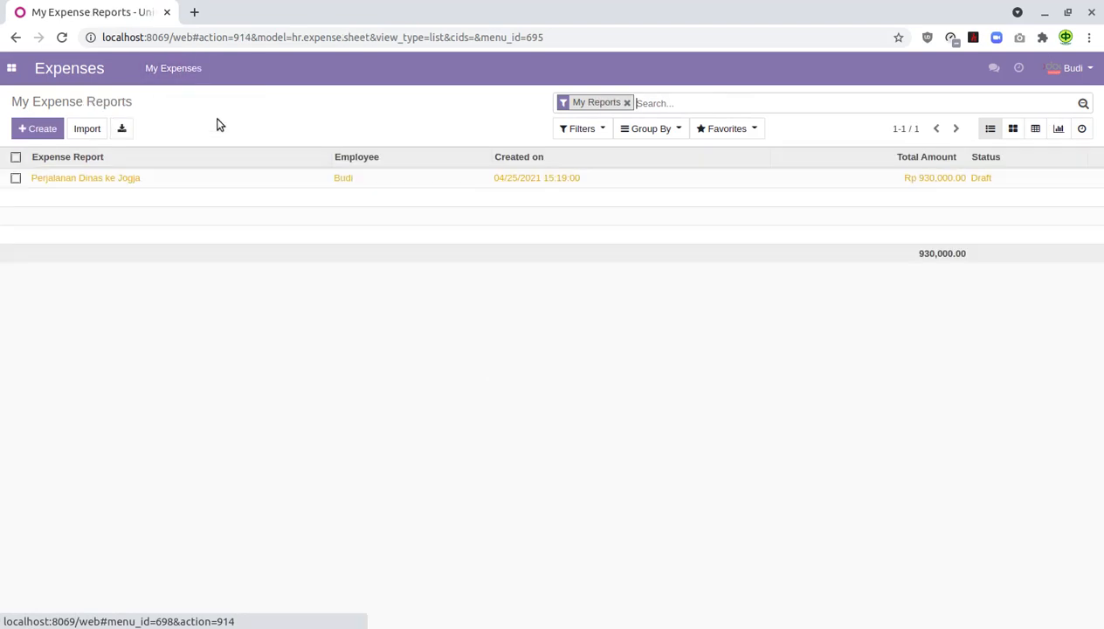
left_click(111, 177)
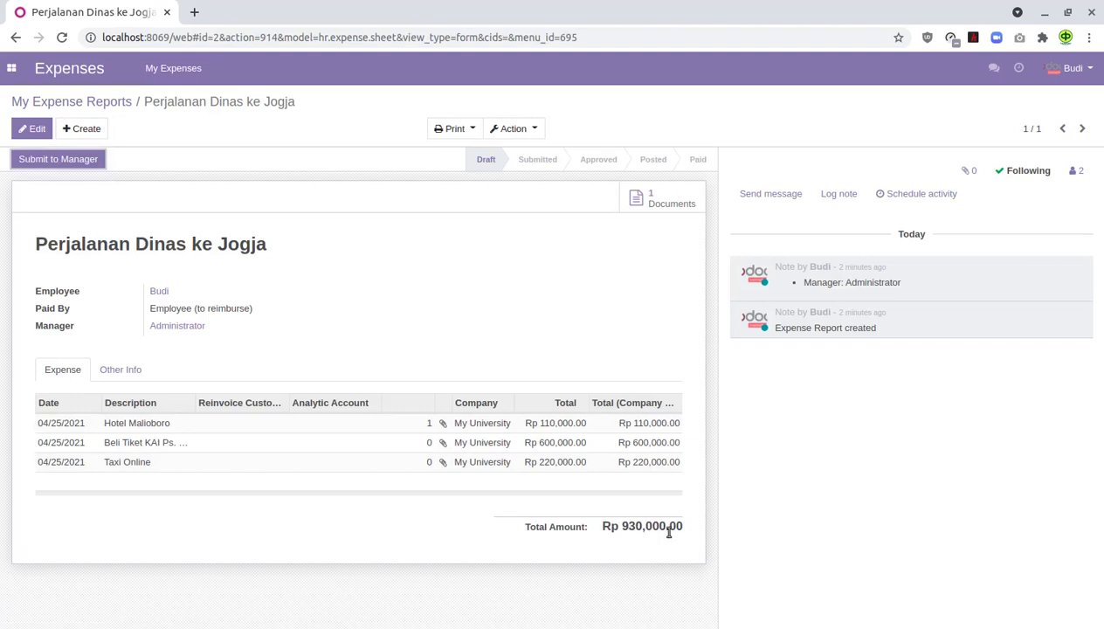
- Try submitting the report to the manager, dismiss the missing sender email error, and go to My Profile
left_click(67, 161)
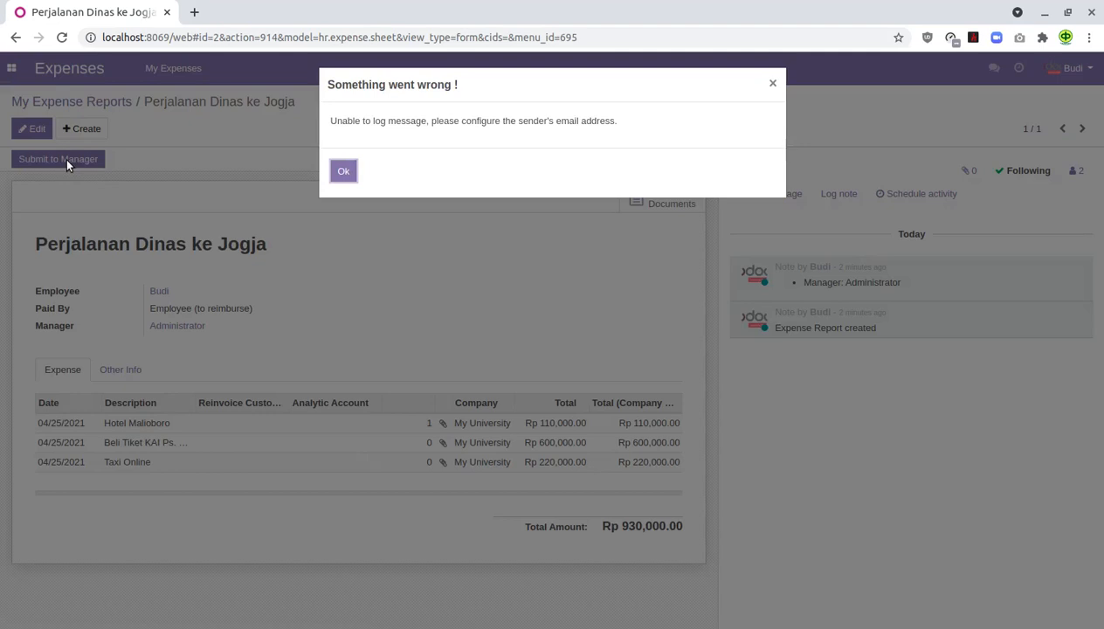
left_click(344, 172)
left_click(1092, 75)
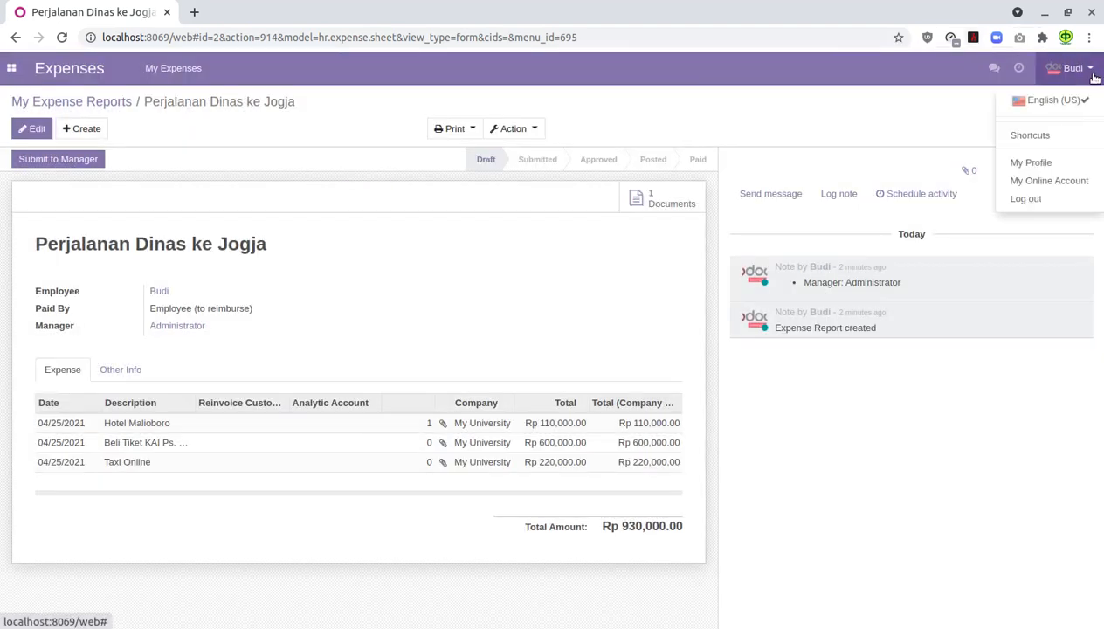
left_click(1059, 163)
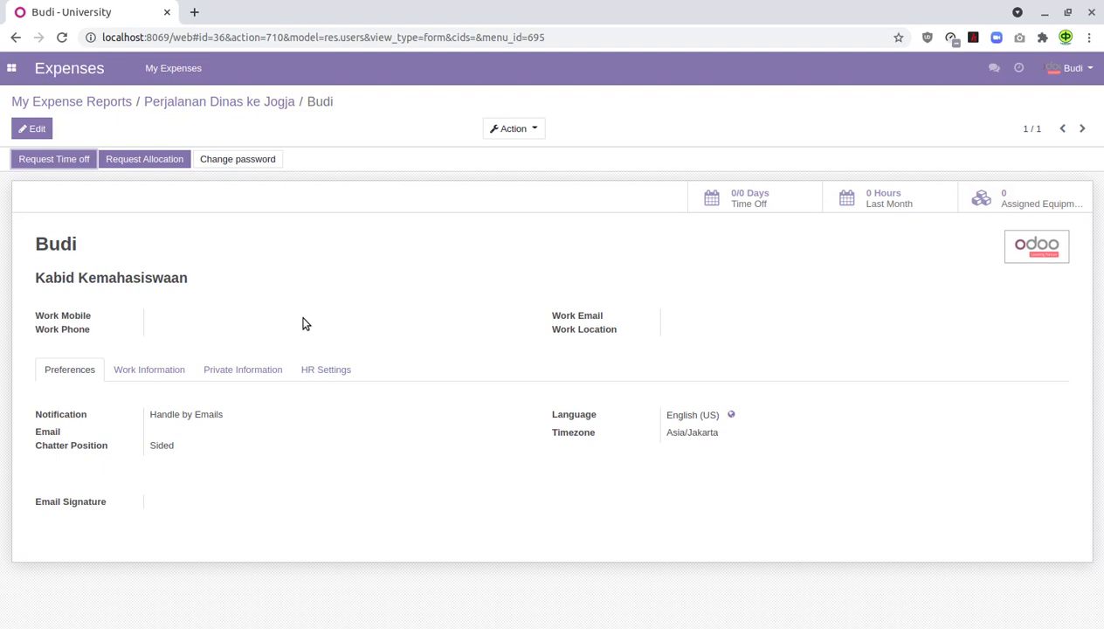
- Save an email address and signature on the user profile, then return to the Jogja report
left_click(39, 128)
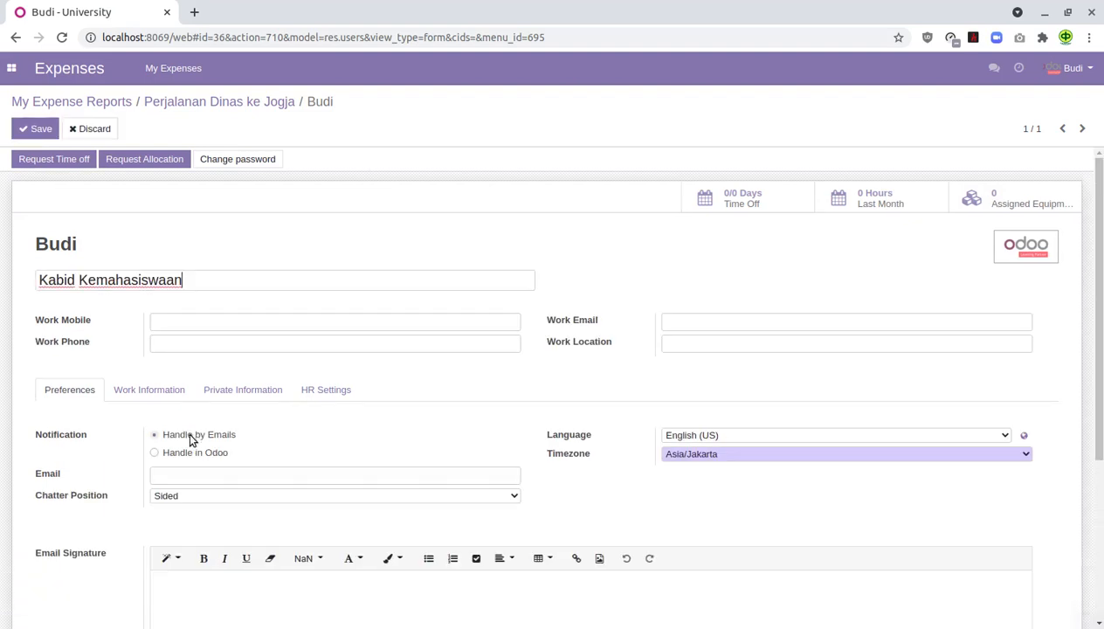
left_click(200, 473)
left_click(244, 578)
type("Budi")
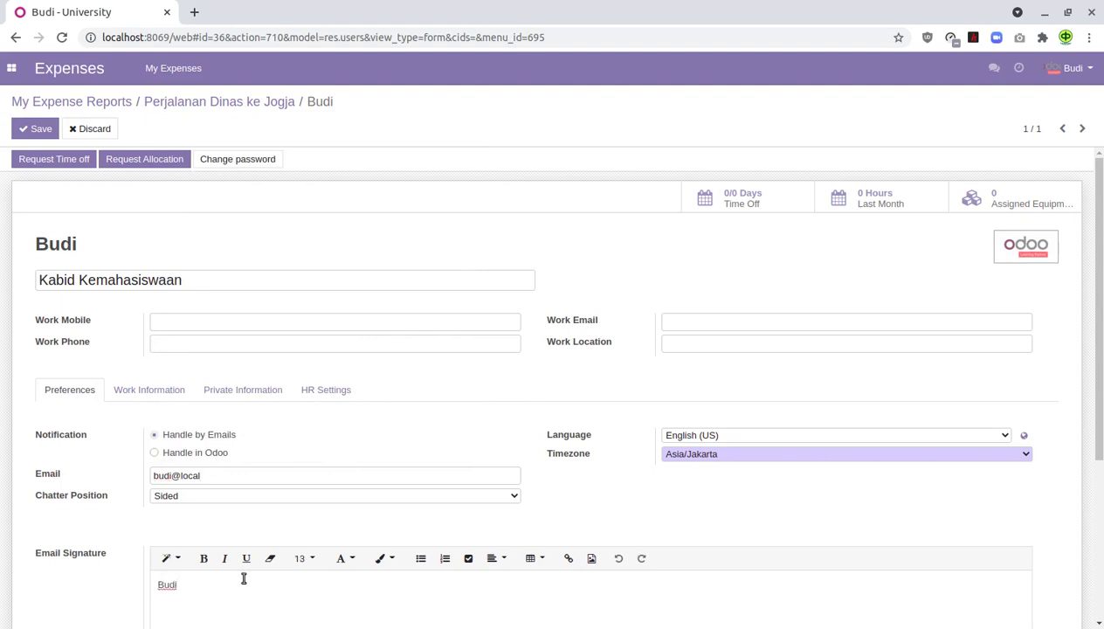
left_click(43, 131)
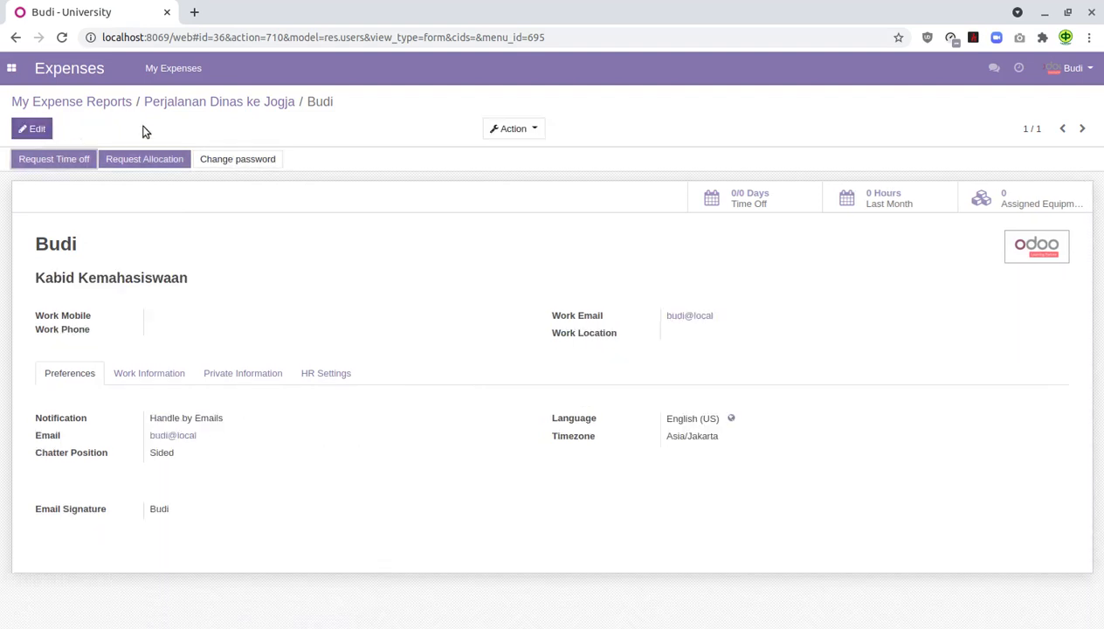
left_click(246, 102)
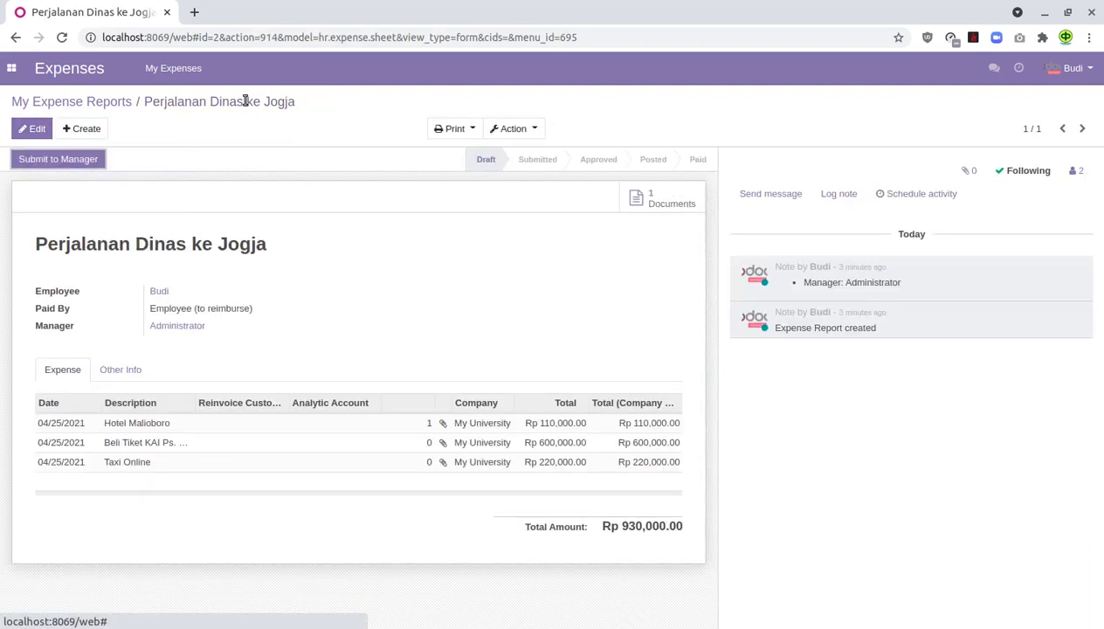
- Submit the Perjalanan Dinas ke Jogja report to the manager
left_click(78, 161)
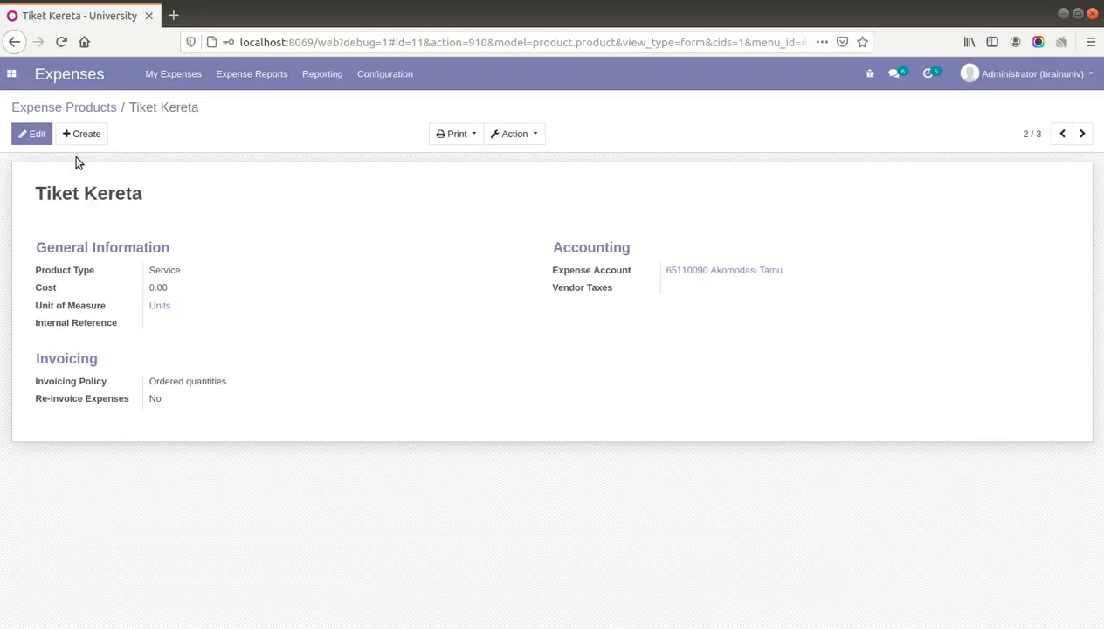
- As administrator, open the Perjalanan Dinas ke Jogja report from Expense Reports To Approve
left_click(96, 107)
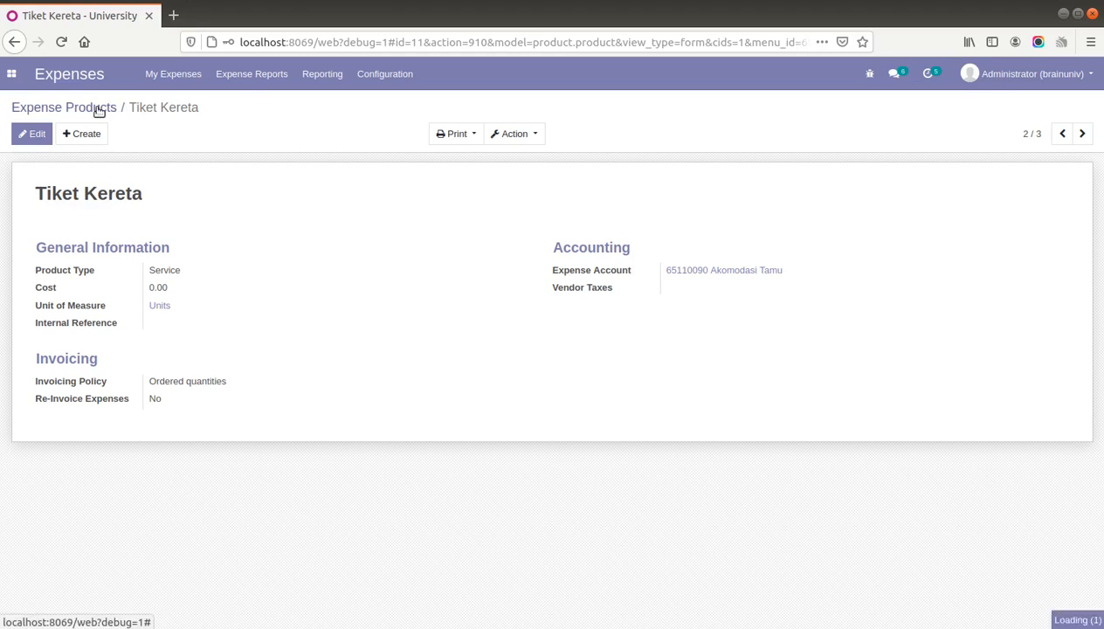
left_click(267, 77)
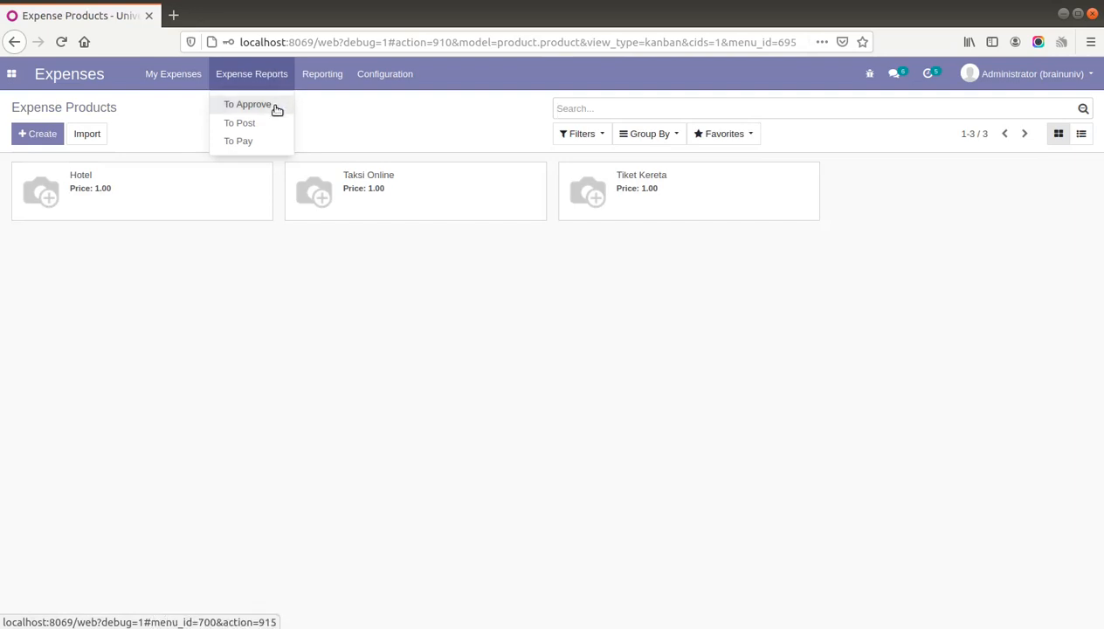
left_click(249, 105)
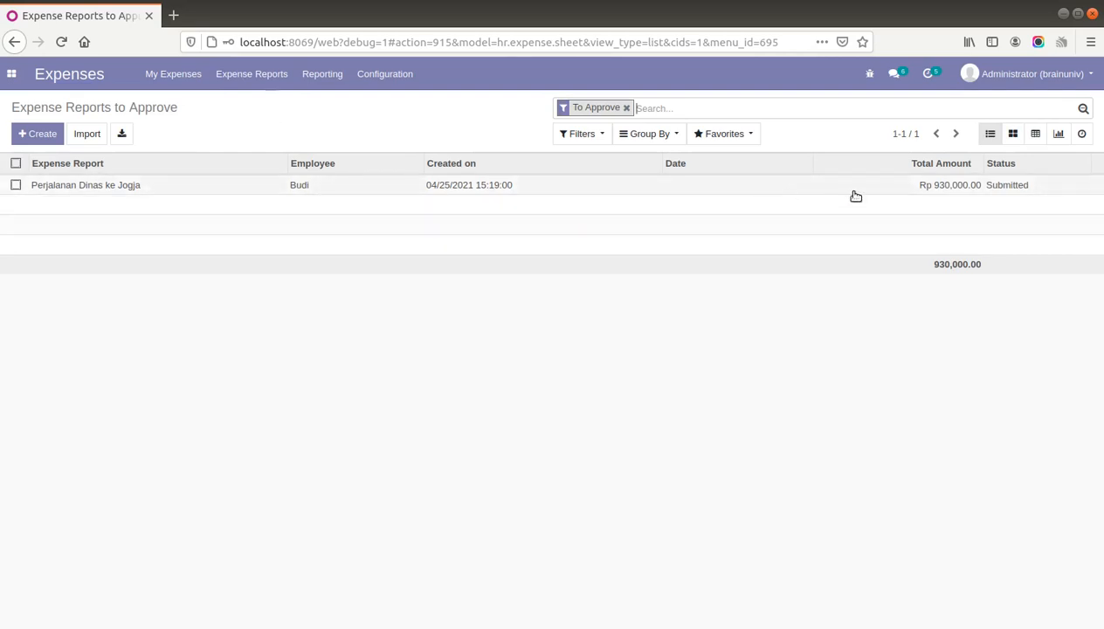
left_click(124, 186)
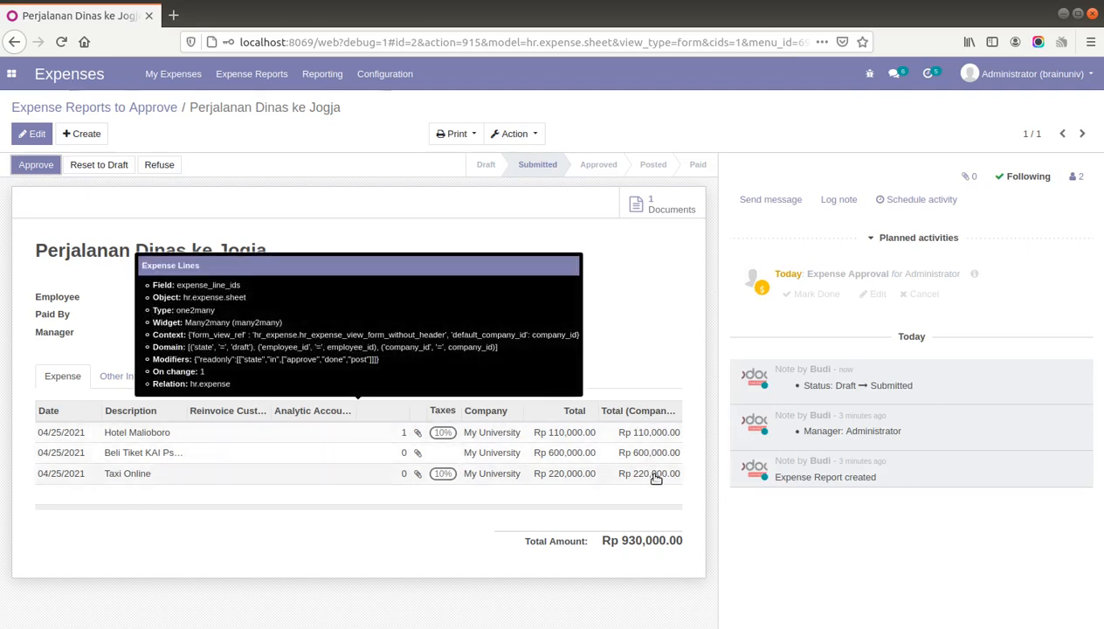
- Approve the Rp 930,000.00 report and post its journal entries
left_click(39, 165)
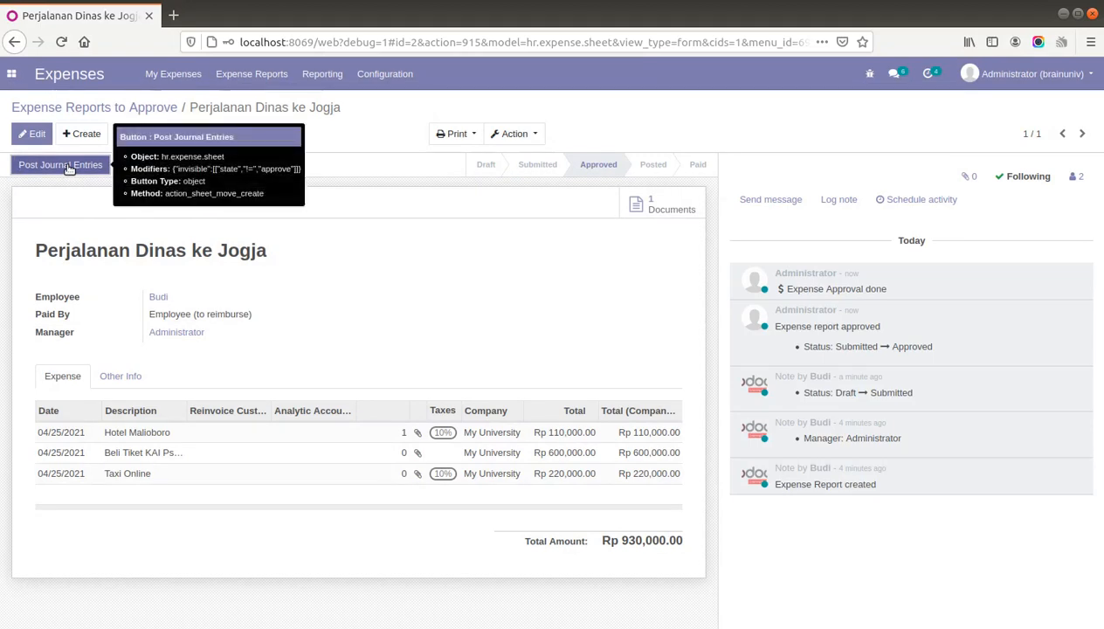
left_click(69, 167)
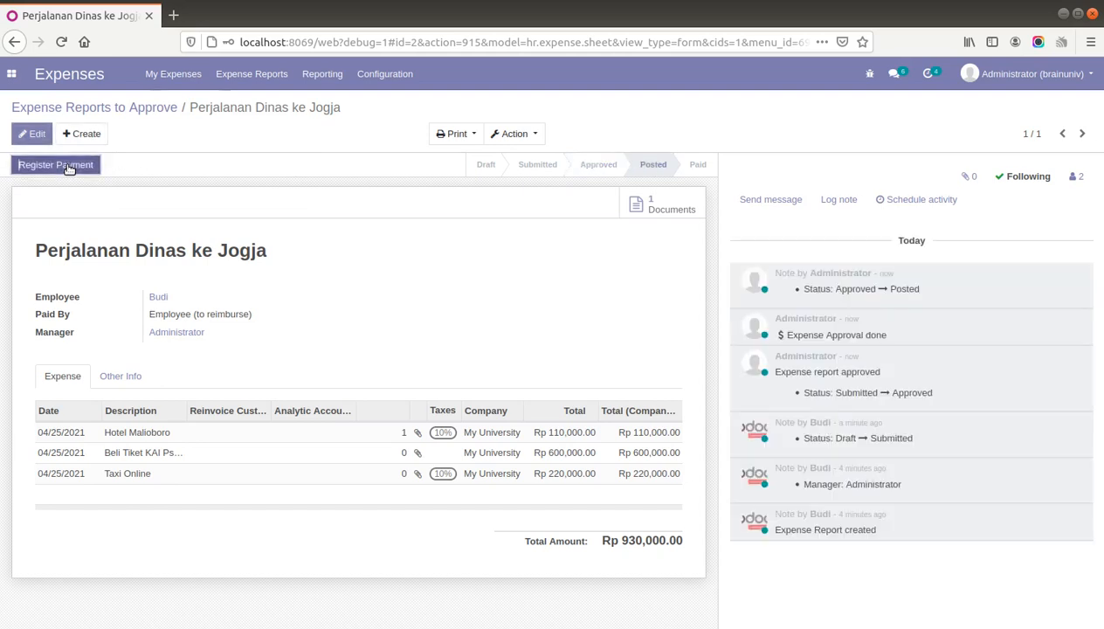
left_click(69, 166)
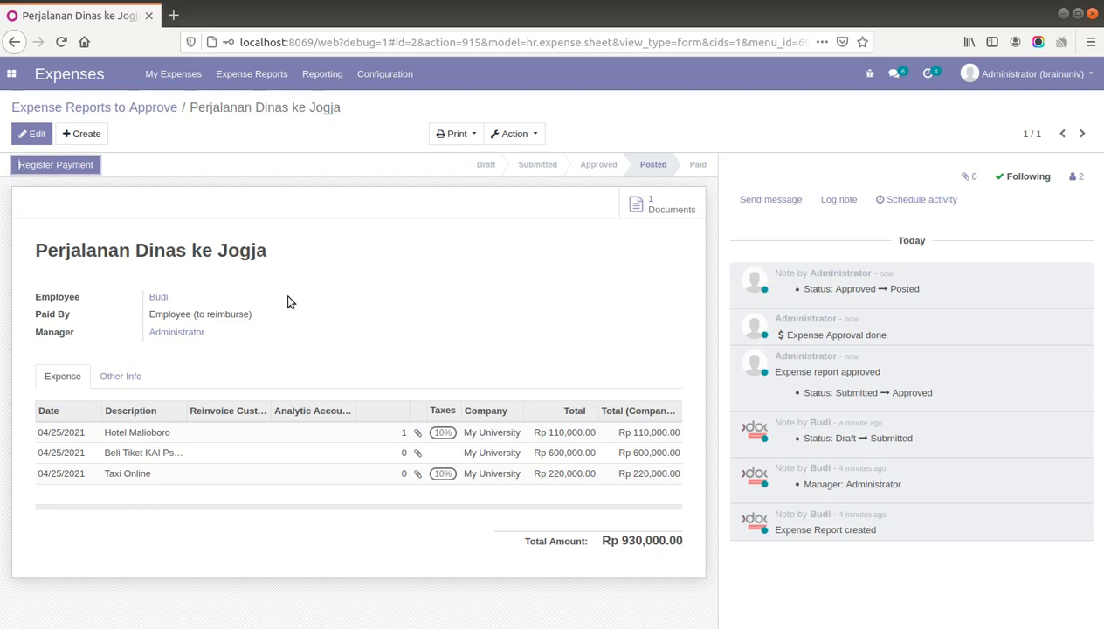
- In the Accounting app, open Actions > Reconciliation
left_click(13, 75)
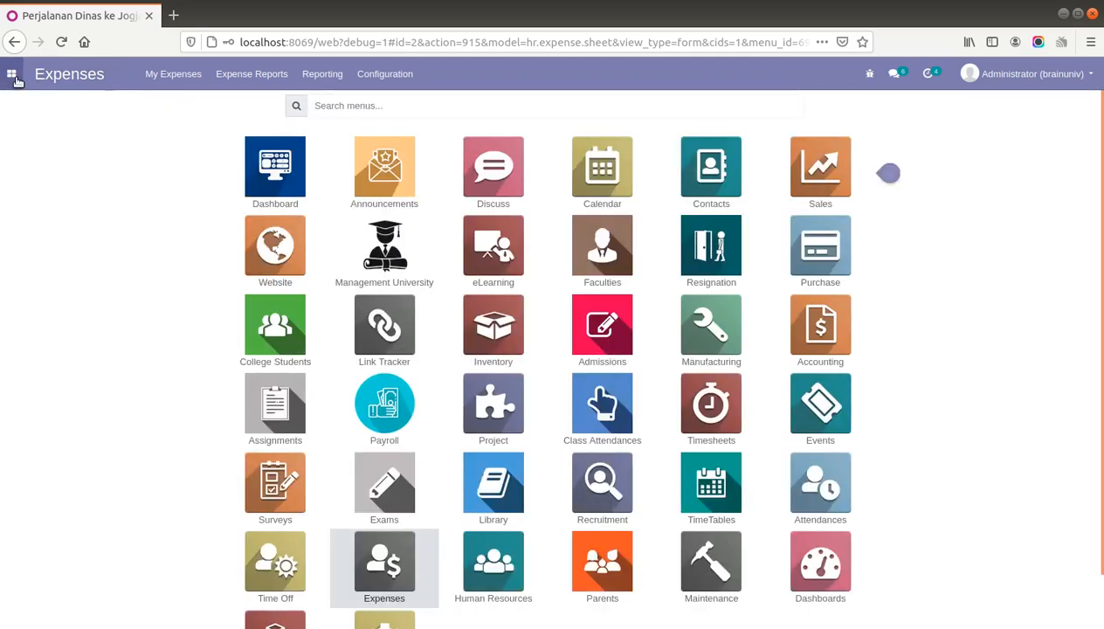
left_click(819, 329)
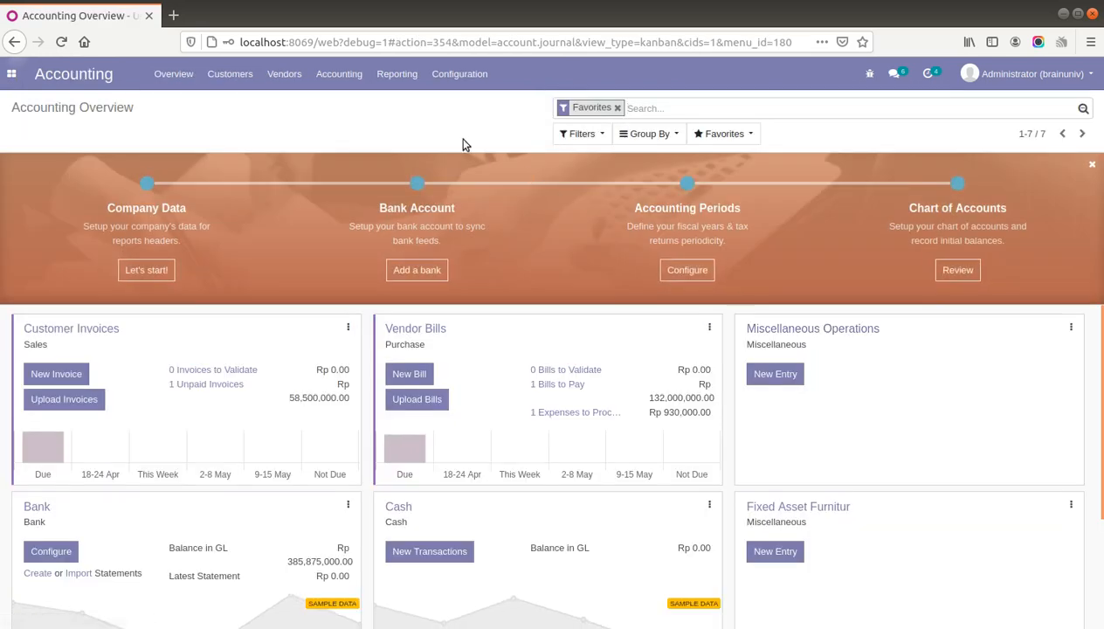
left_click(335, 76)
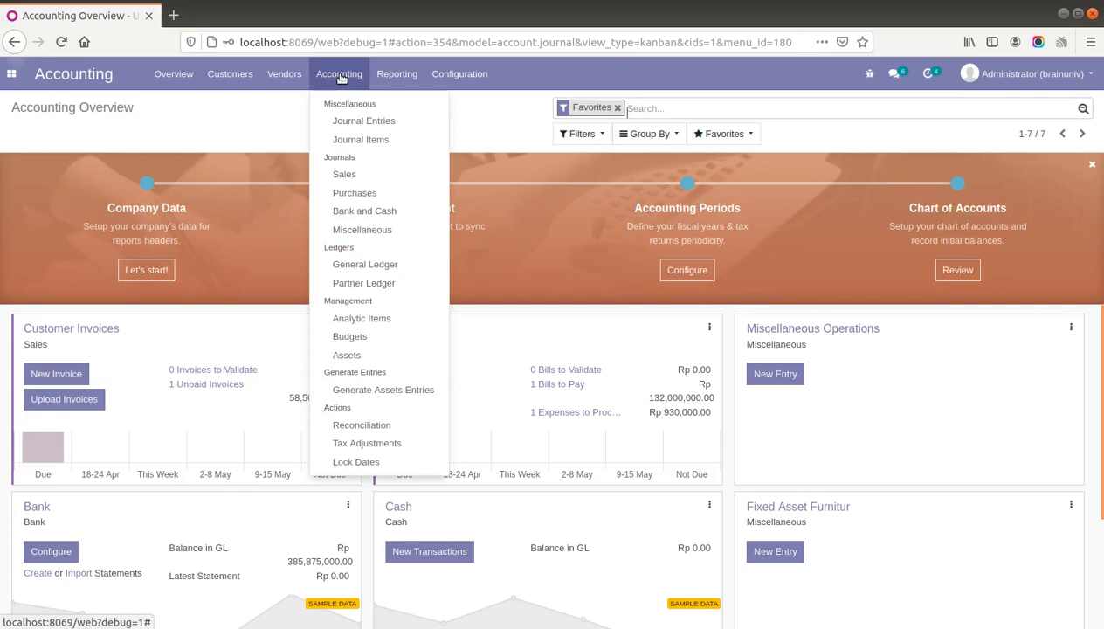
left_click(382, 425)
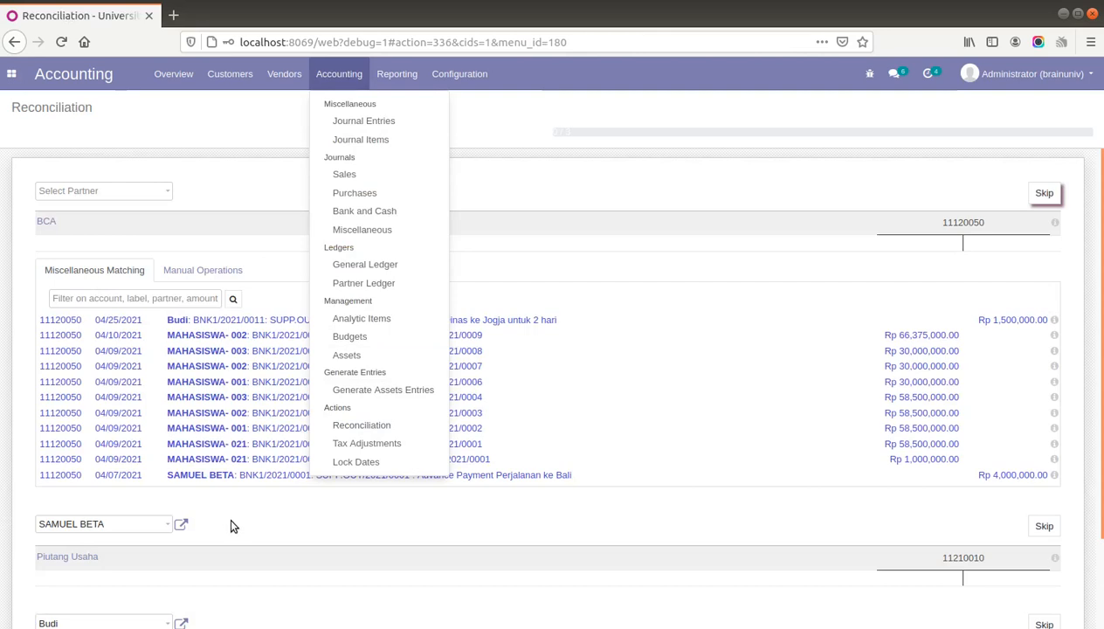
- Set the Hutang Usaha payables partner to the employee to load his open items
scroll(229, 524, "down", 2)
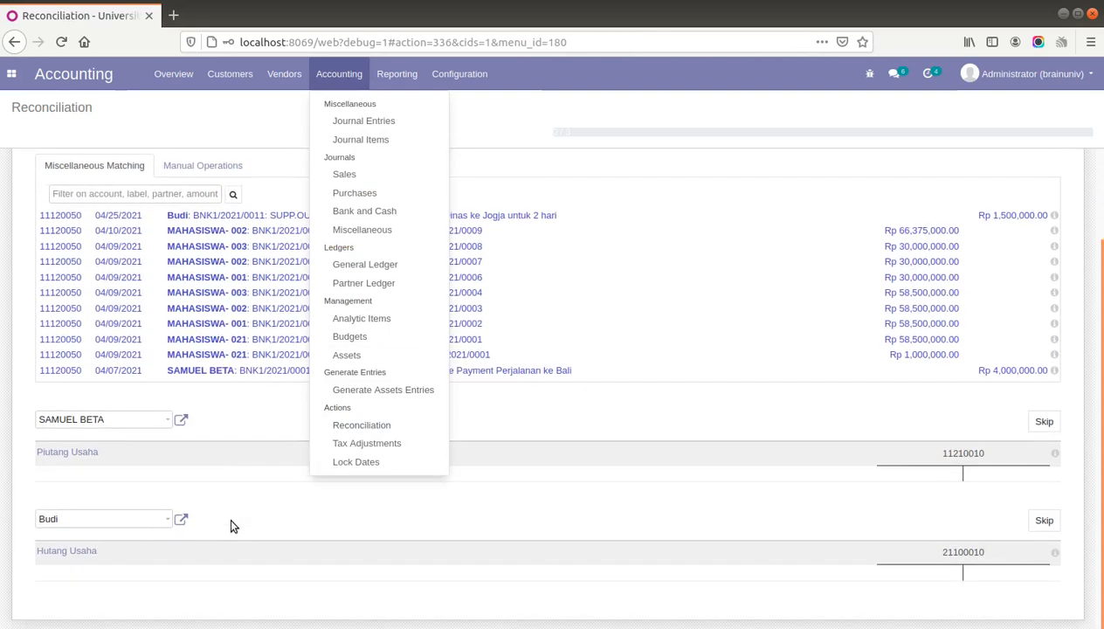
left_click(148, 521)
left_click(109, 385)
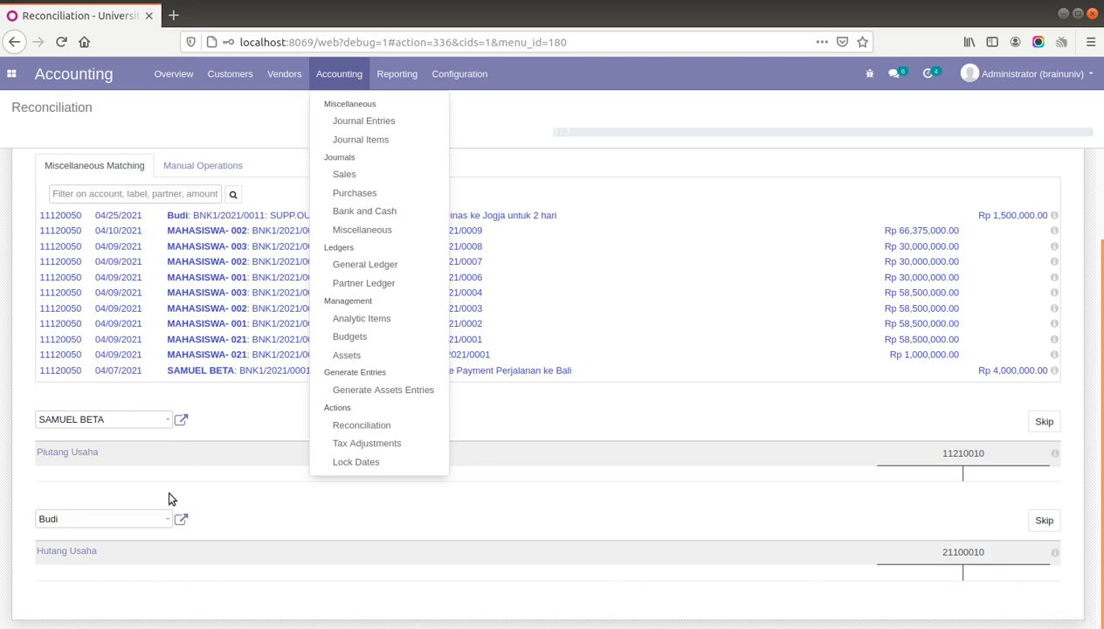
left_click(139, 516)
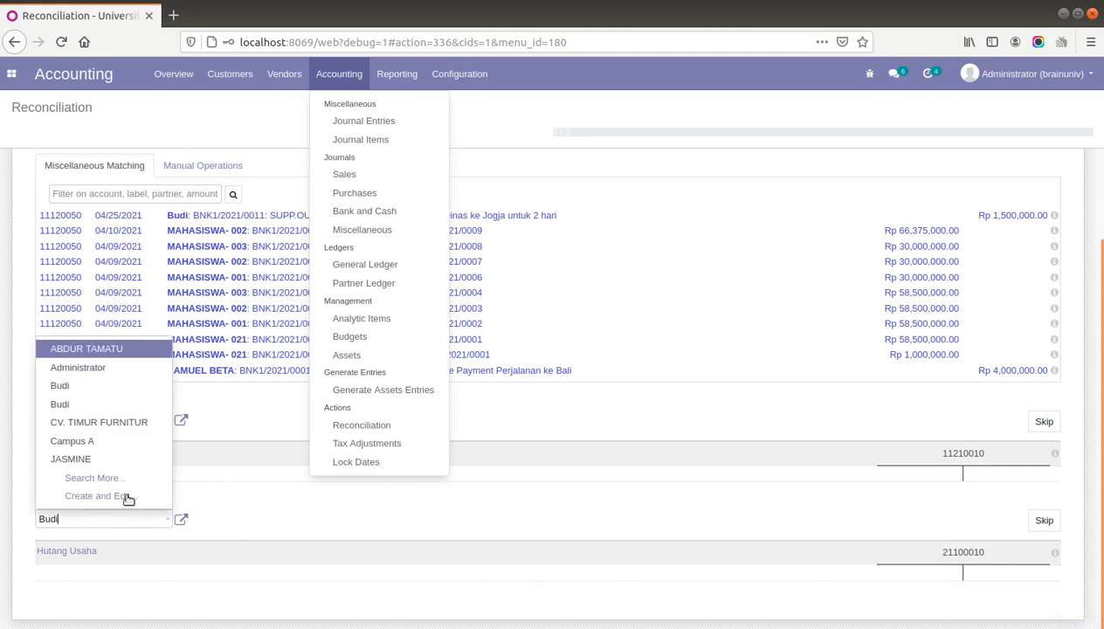
left_click(106, 405)
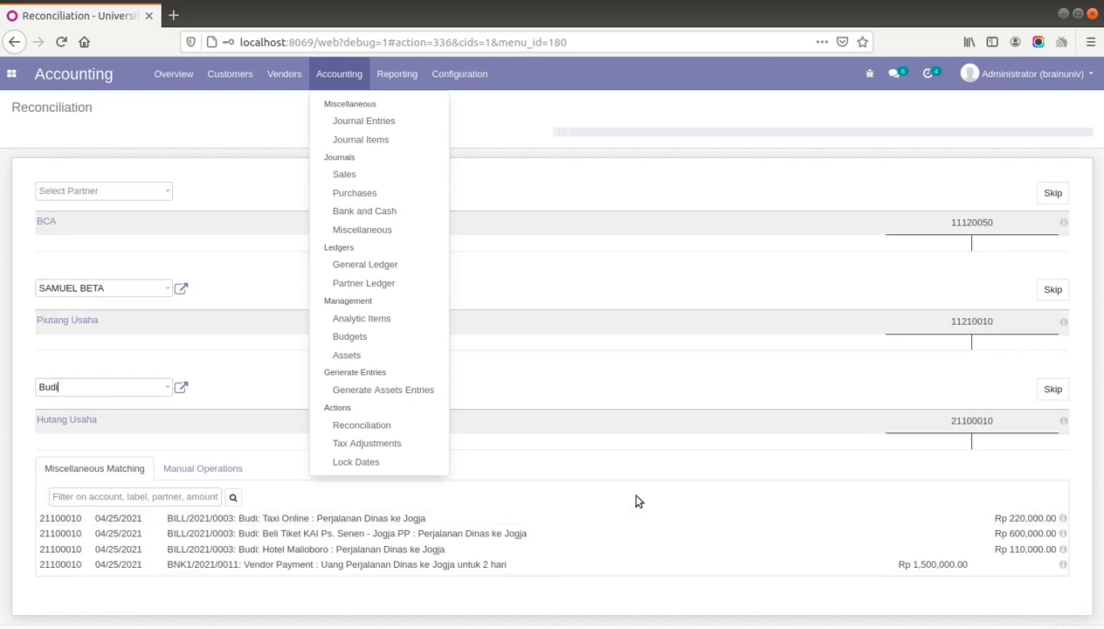
left_click(1099, 465)
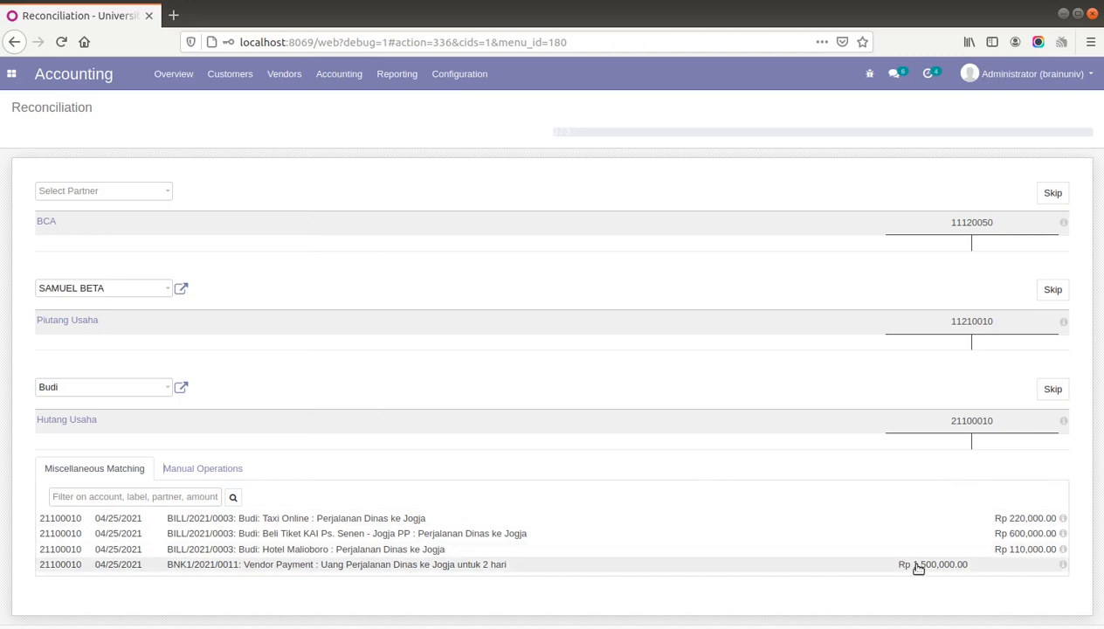
- Match the Rp 1,500,000.00 advance against the Taxi Online, Beli Tiket KAI and Hotel Malioboro bills
left_click(918, 565)
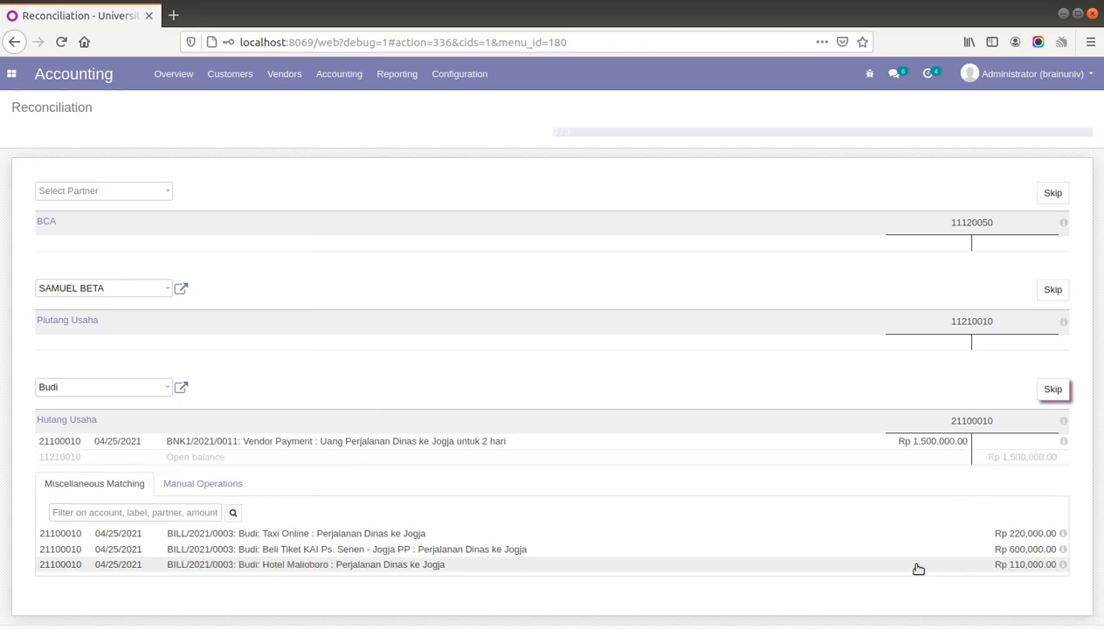
left_click(1033, 533)
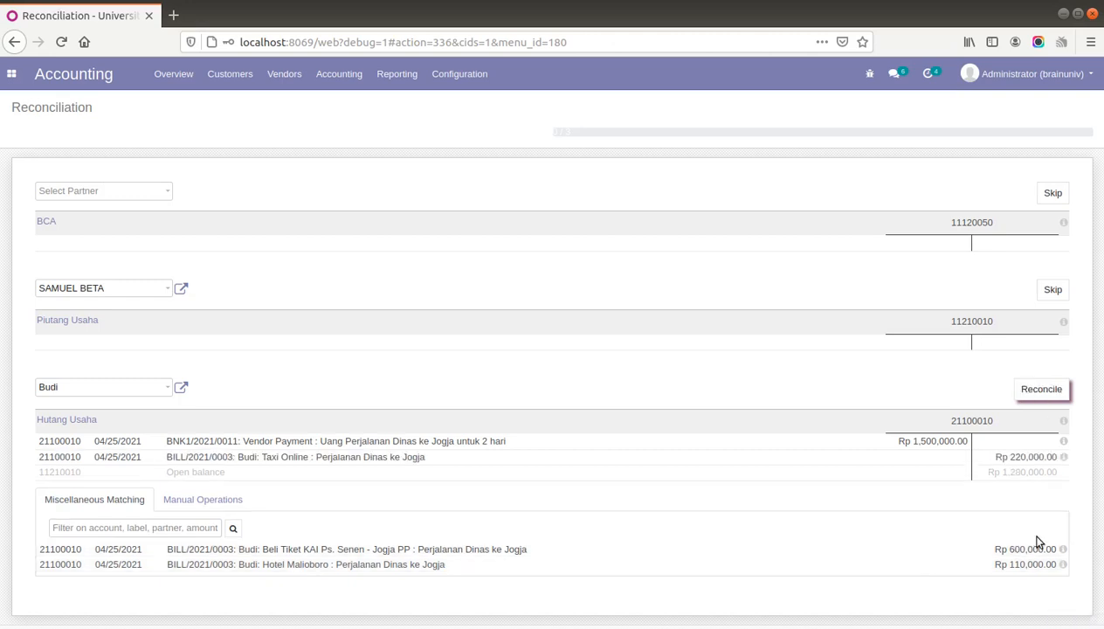
left_click(1031, 548)
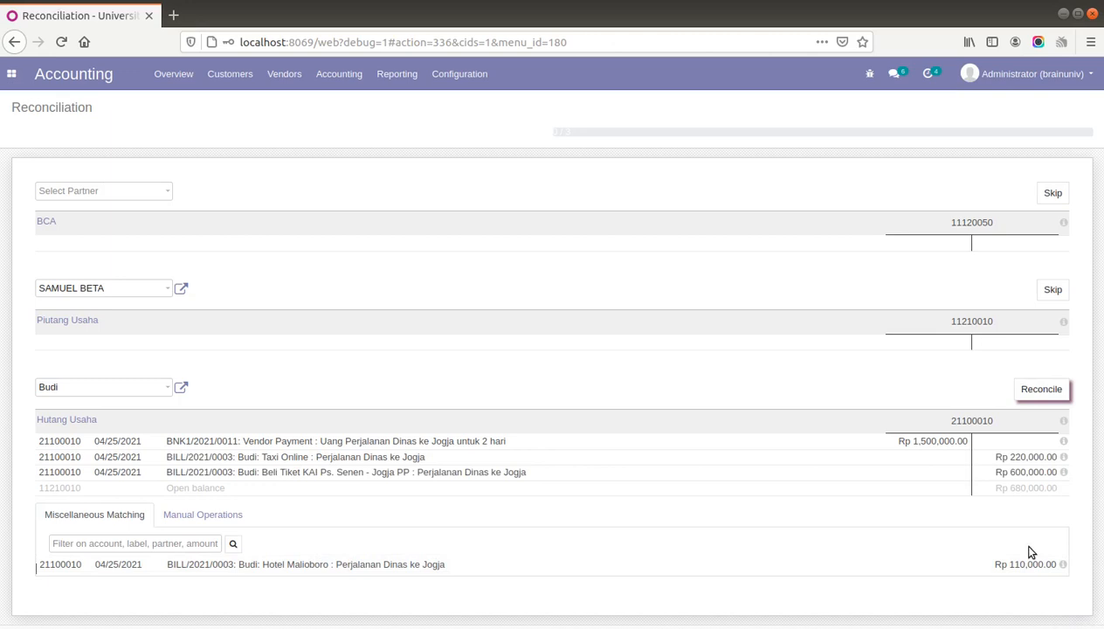
left_click(1023, 563)
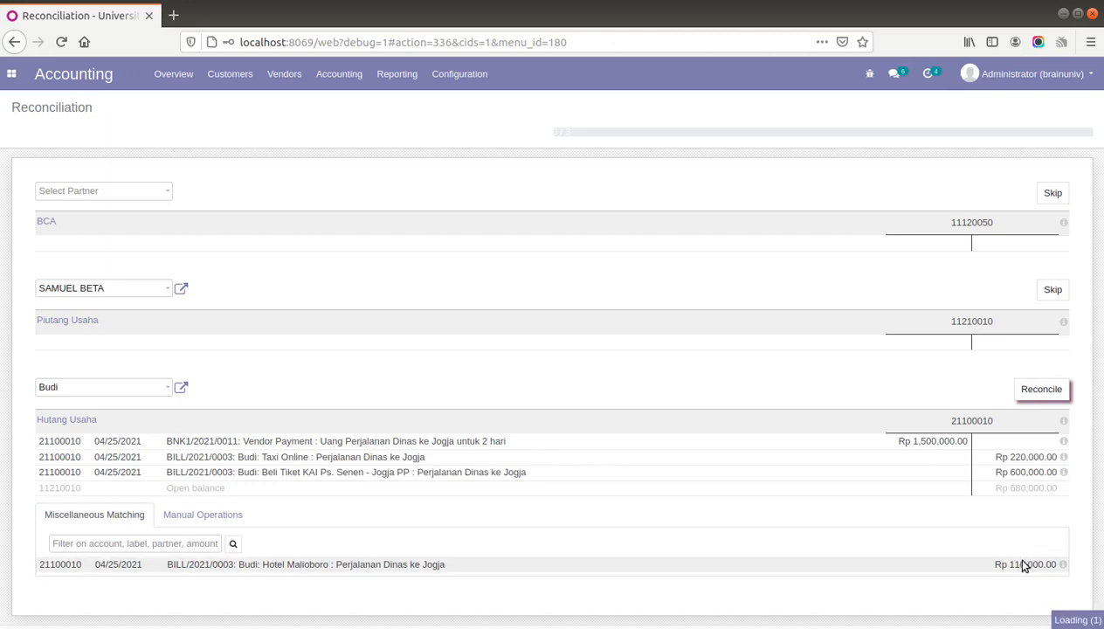
scroll(1023, 565, "down", 2)
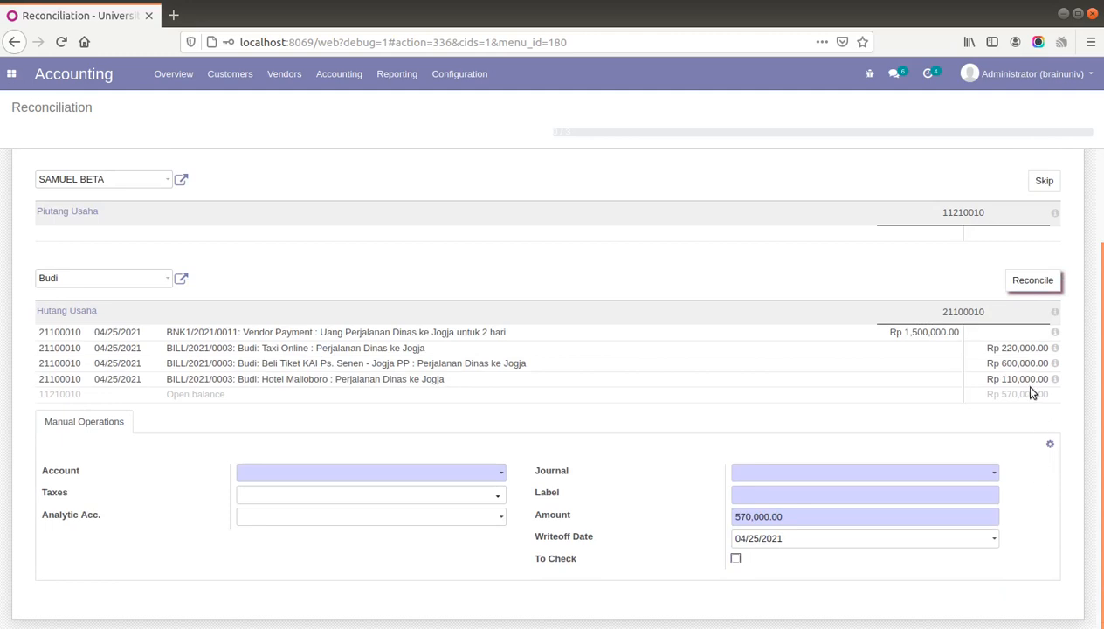
- Set the write-off account to 11110010 Kas Kecil and journal Miscellaneous Operations (IDR)
left_click(458, 476)
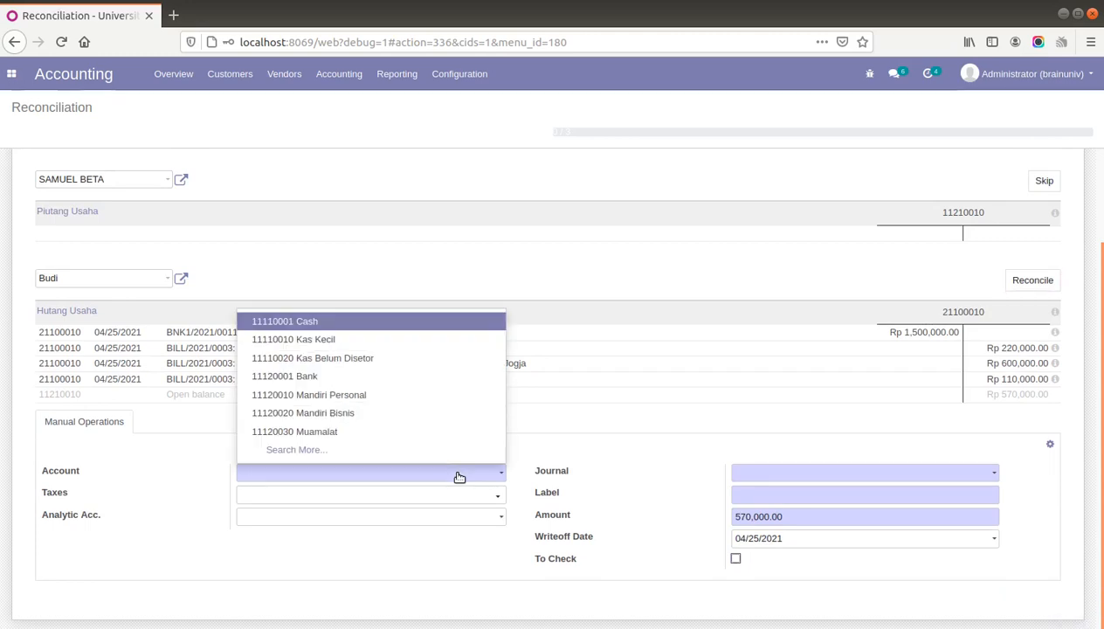
left_click(361, 341)
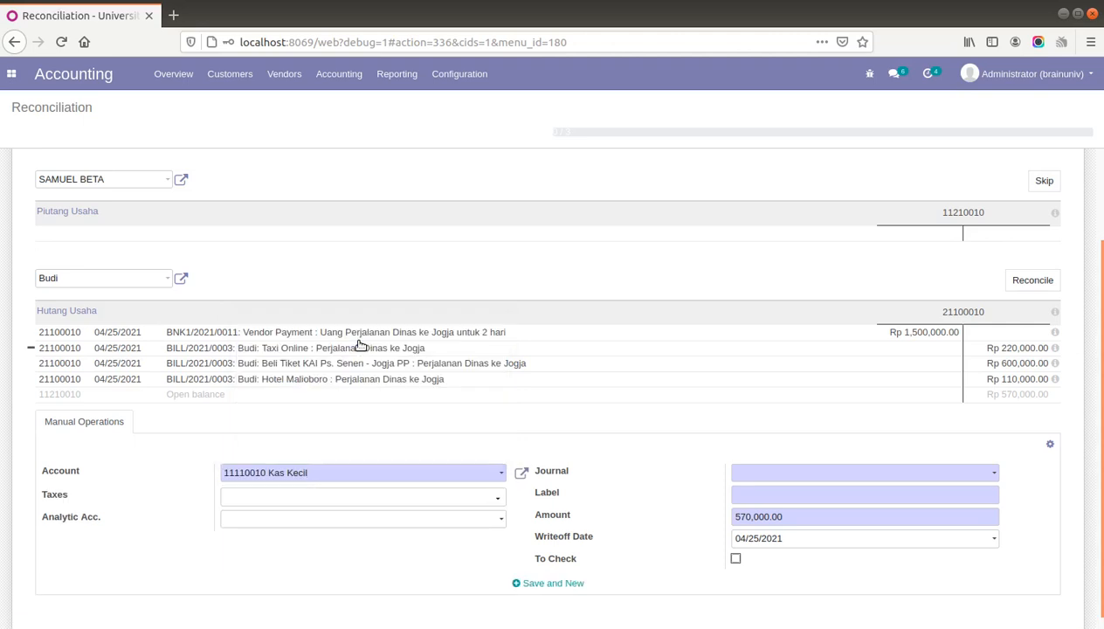
left_click(792, 477)
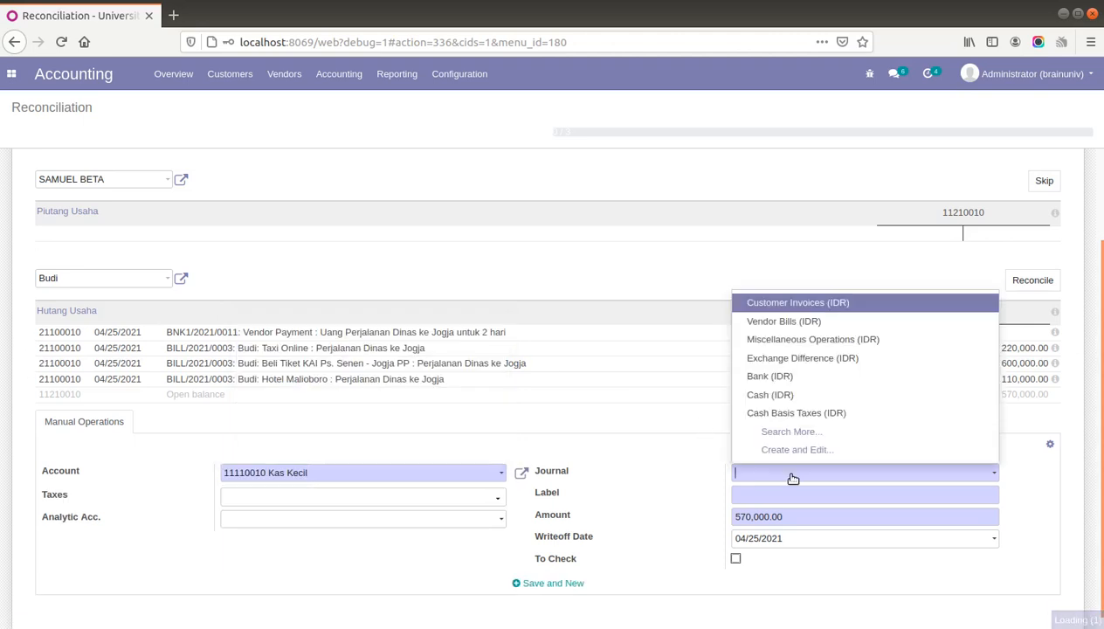
left_click(837, 339)
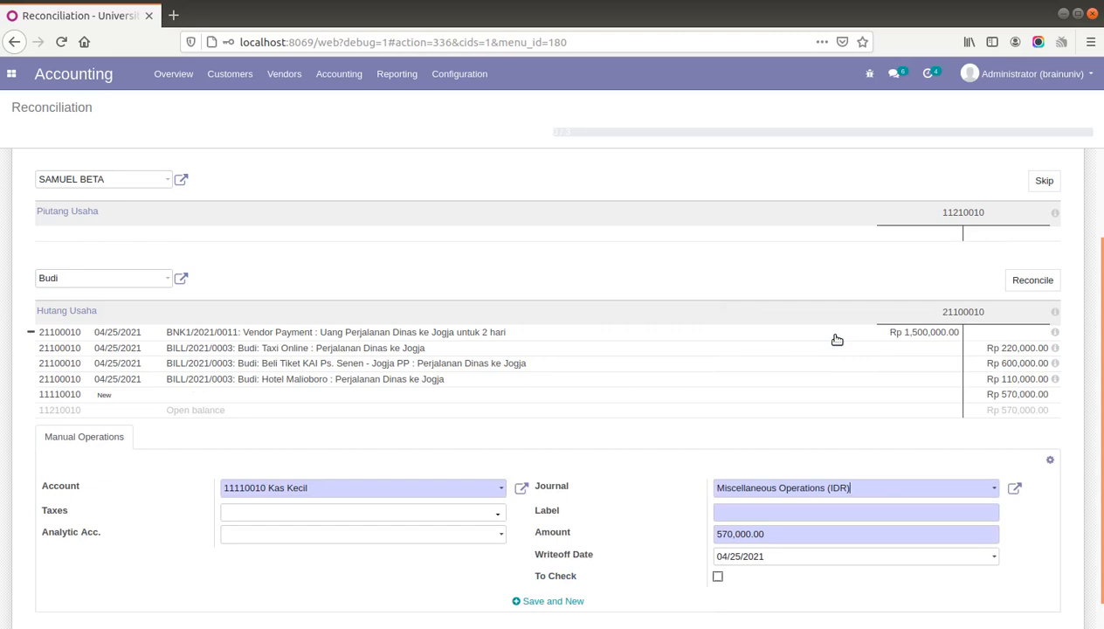
- Label the Rp 570,000.00 write-off as the remaining trip money and reconcile
left_click(909, 518)
type("Pengembalian sisa ua")
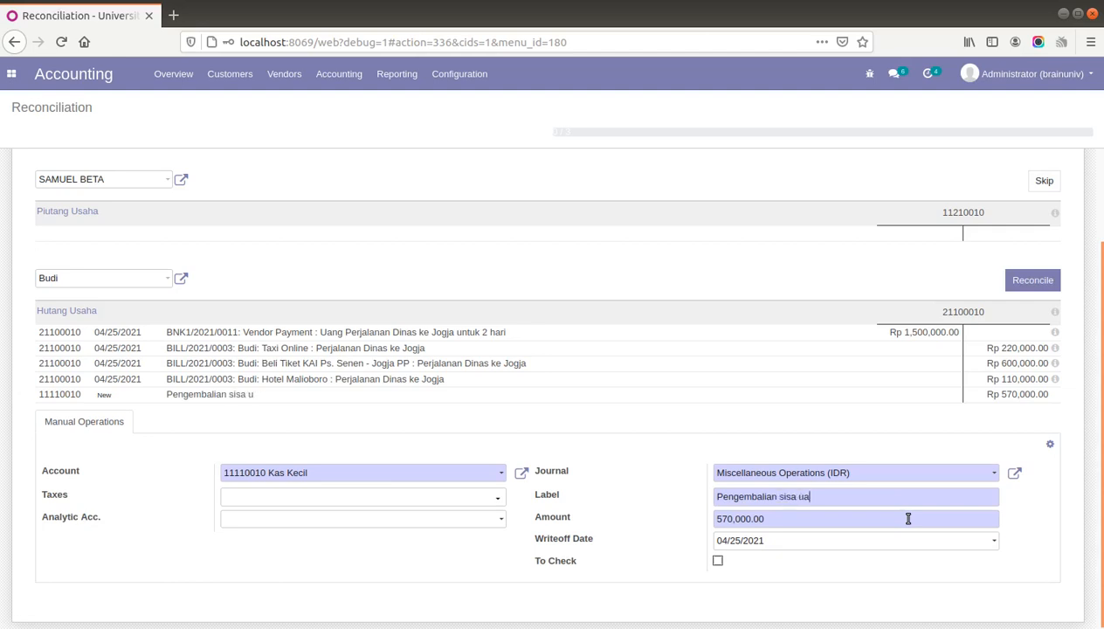
type("ng perjalanan dinas")
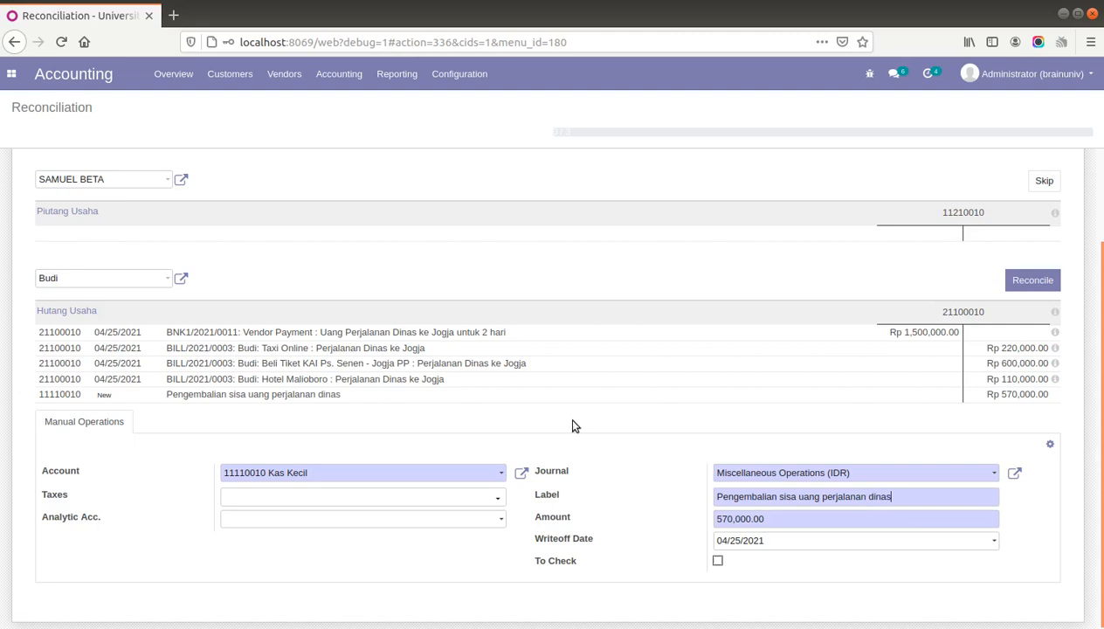
left_click(1039, 283)
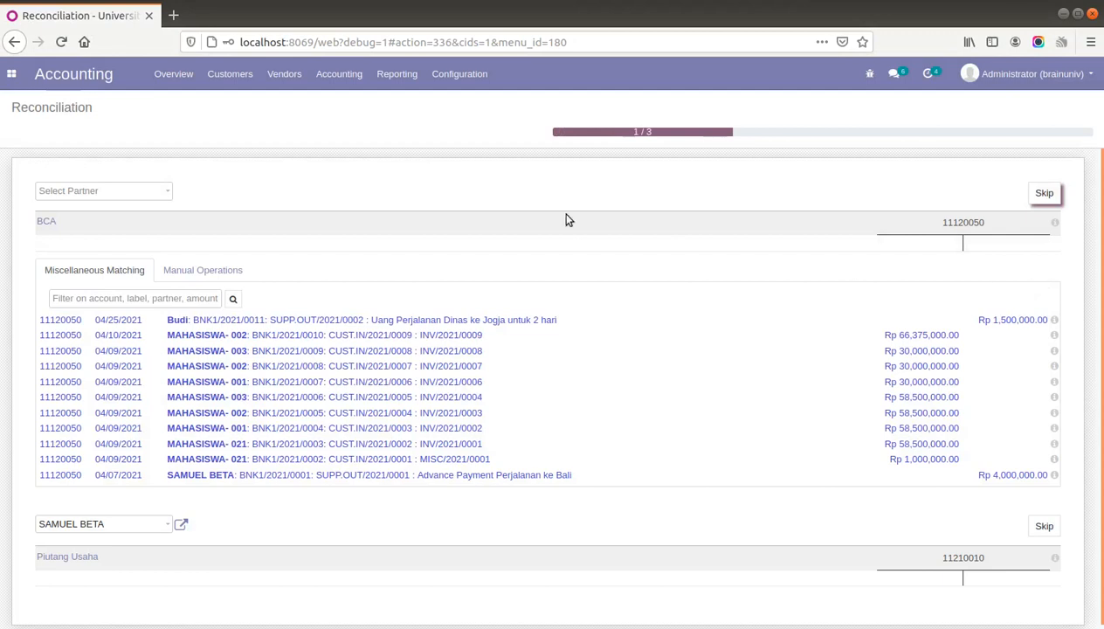
key("alt+Tab")
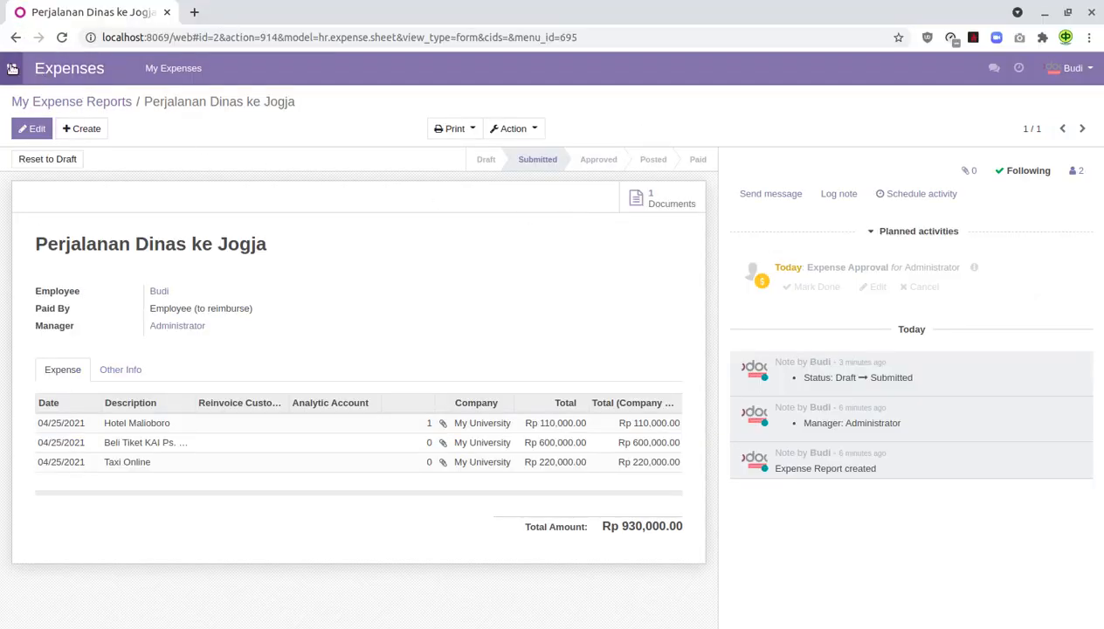
left_click(12, 68)
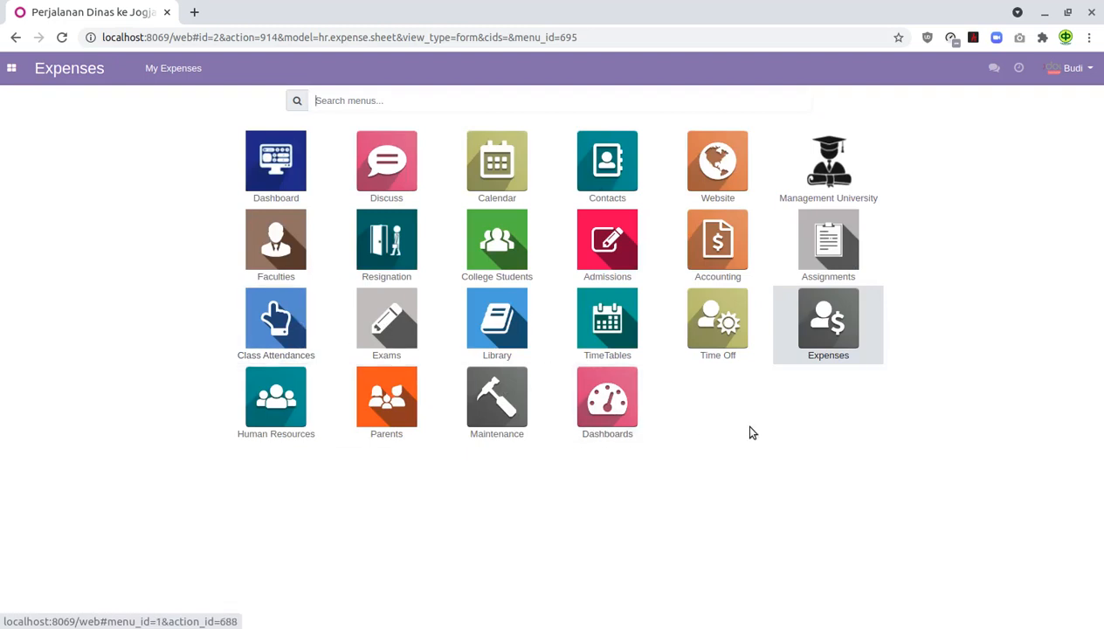